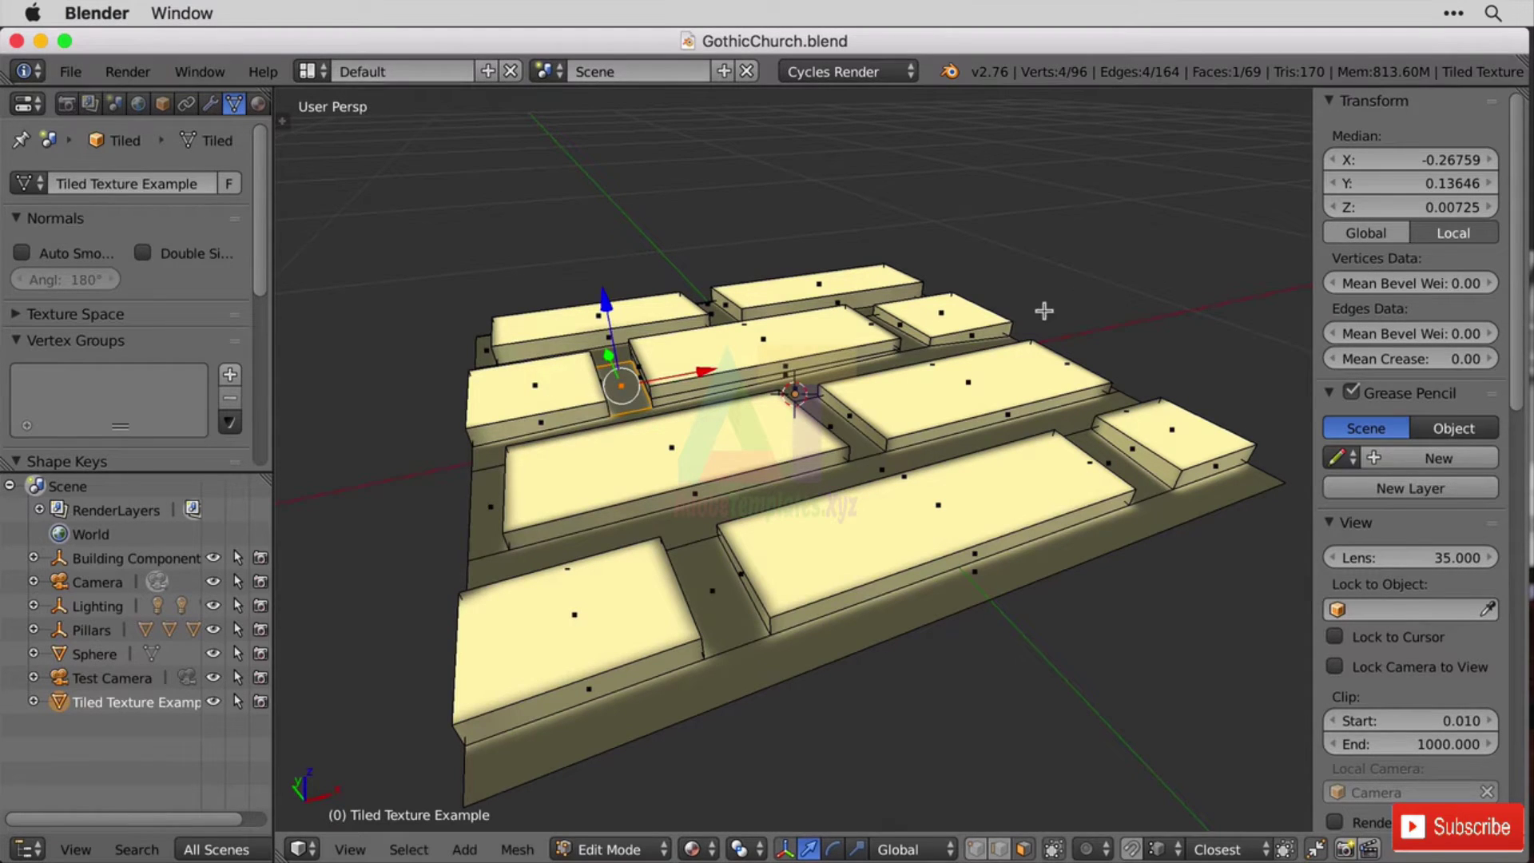
# Leave Edit Mode on the tiled texture example and show the layer containing the church building instead.
pyautogui.press('Tab')
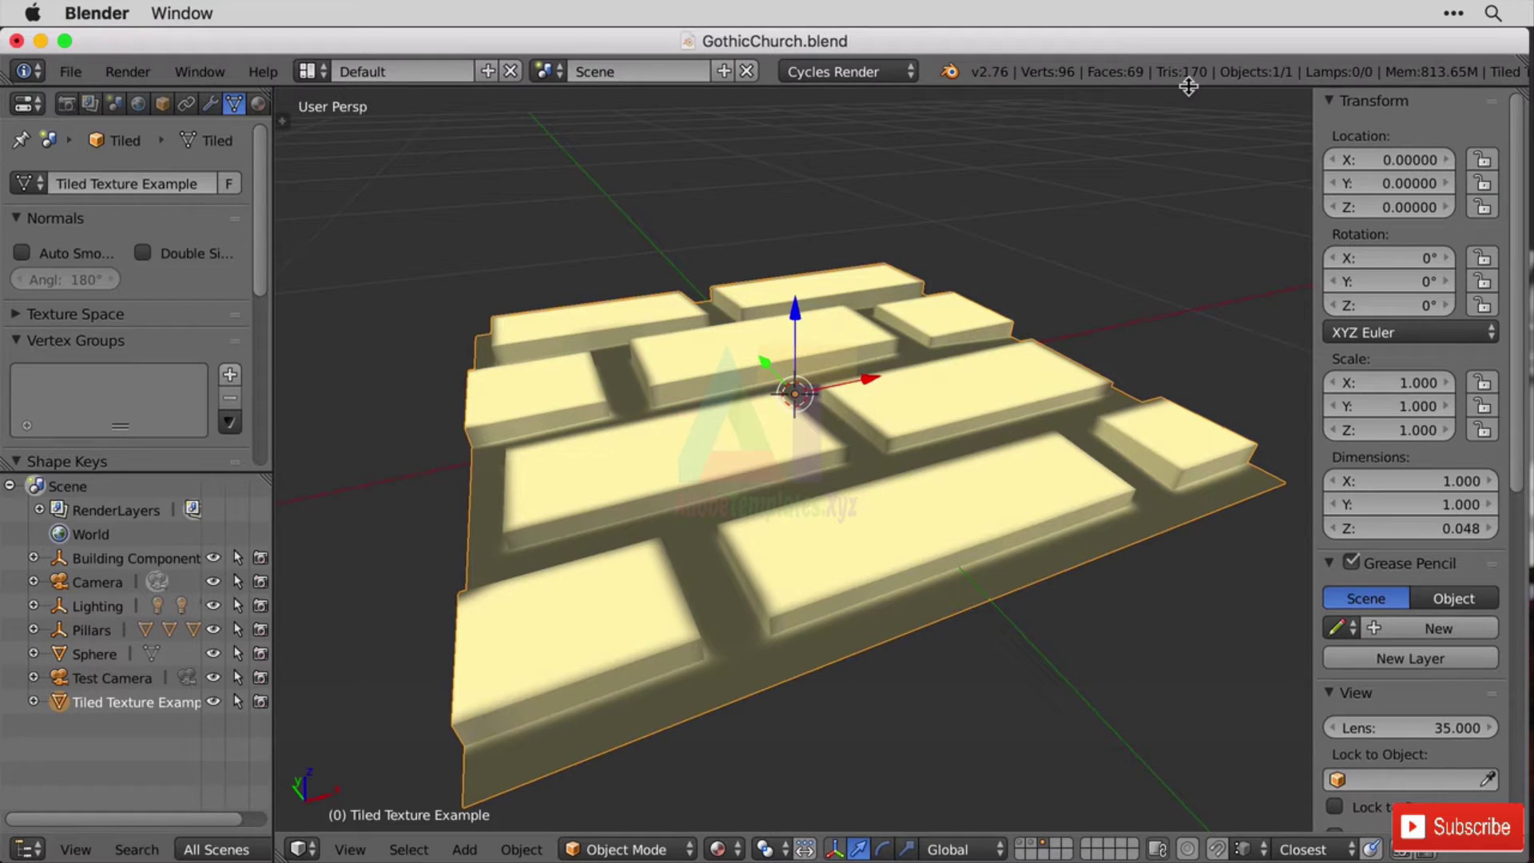
pyautogui.click(1030, 840)
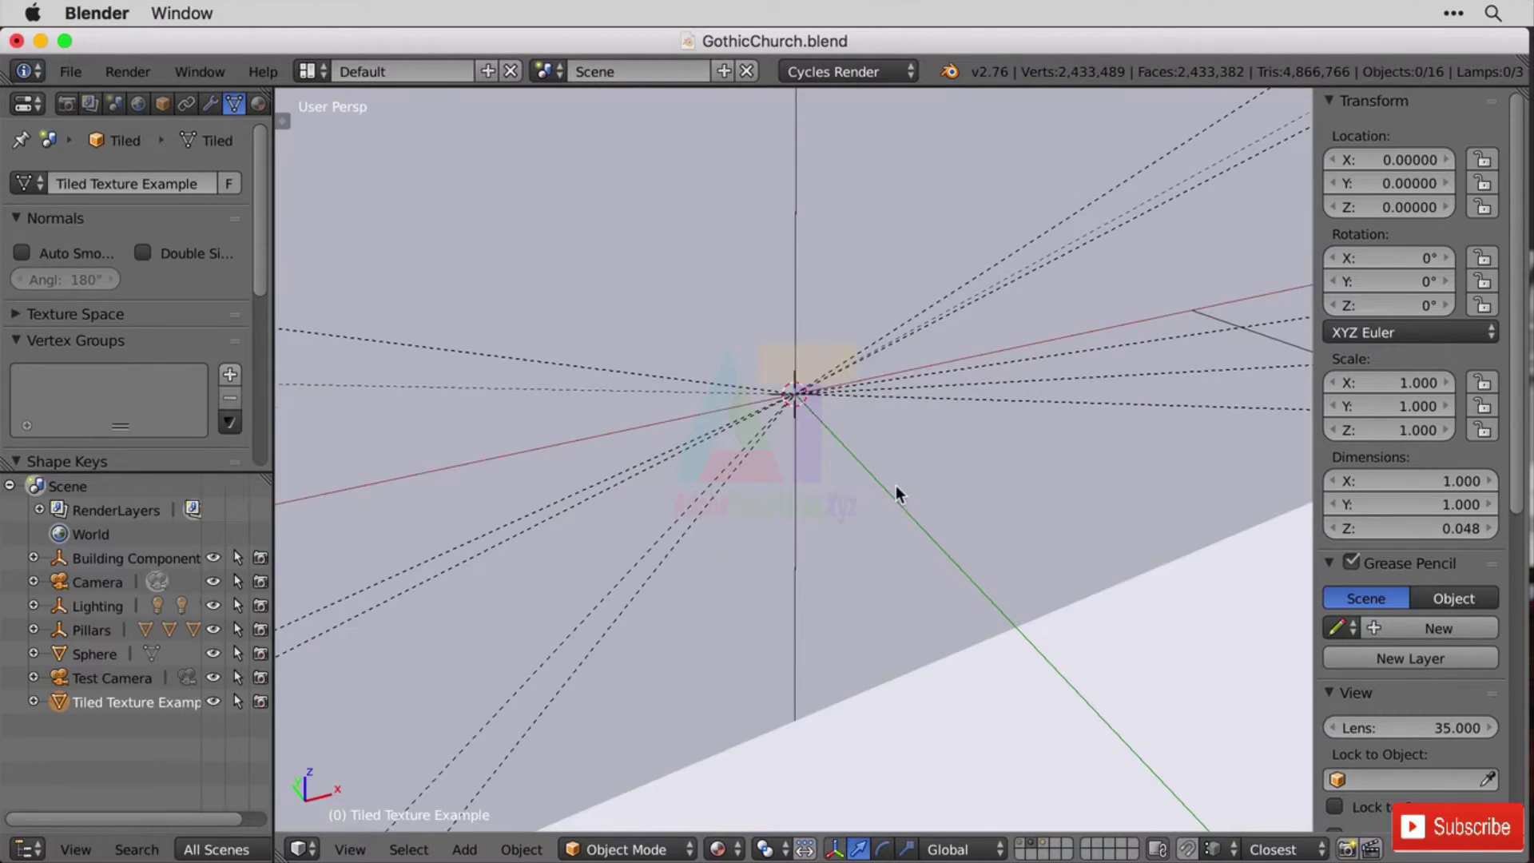
pyautogui.scroll(-8, 894, 486)
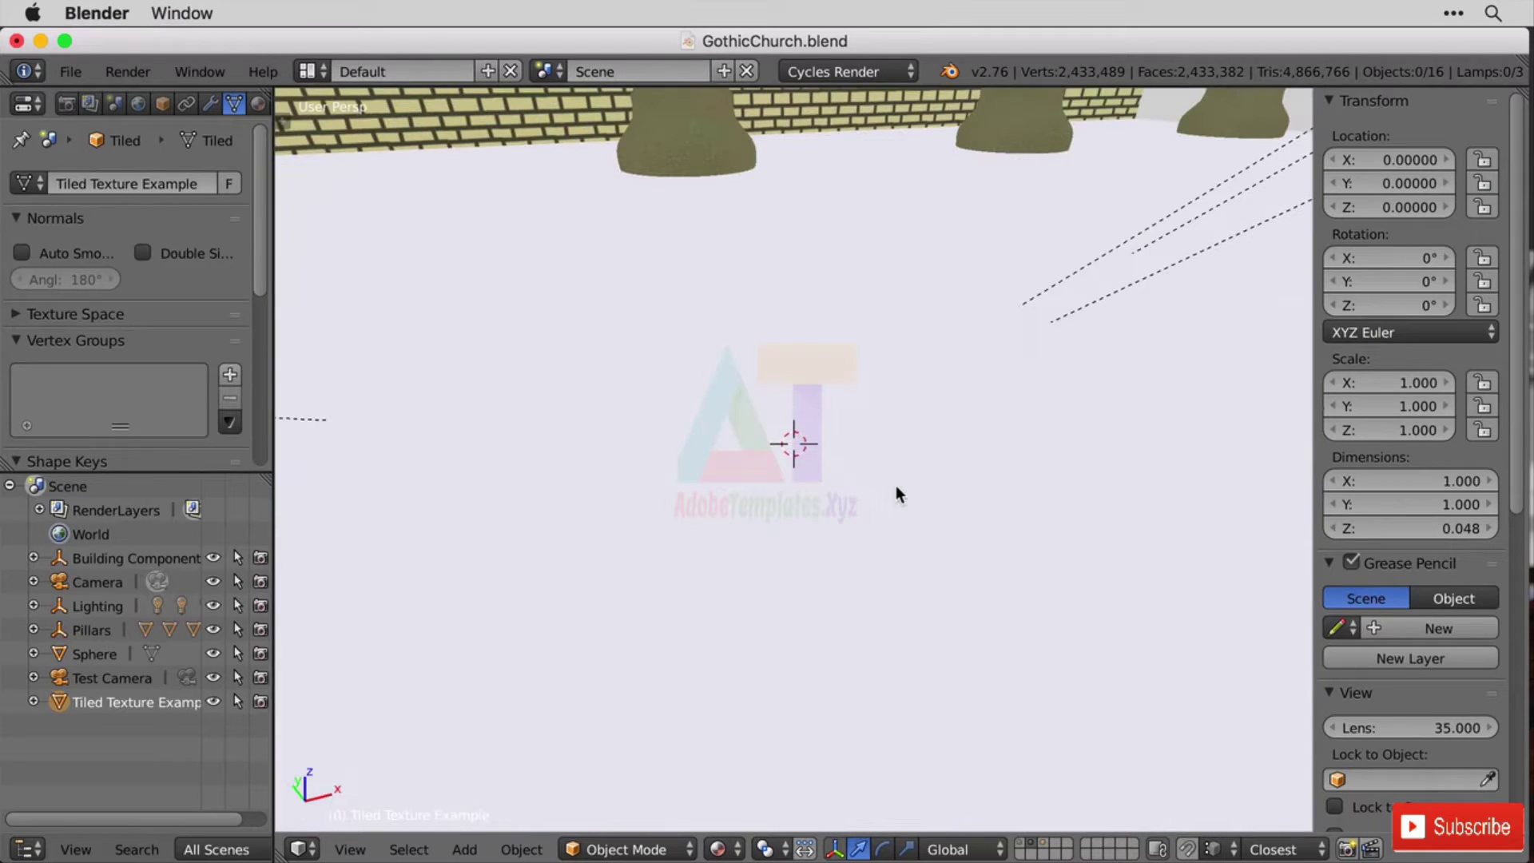
pyautogui.scroll(-6, 895, 486)
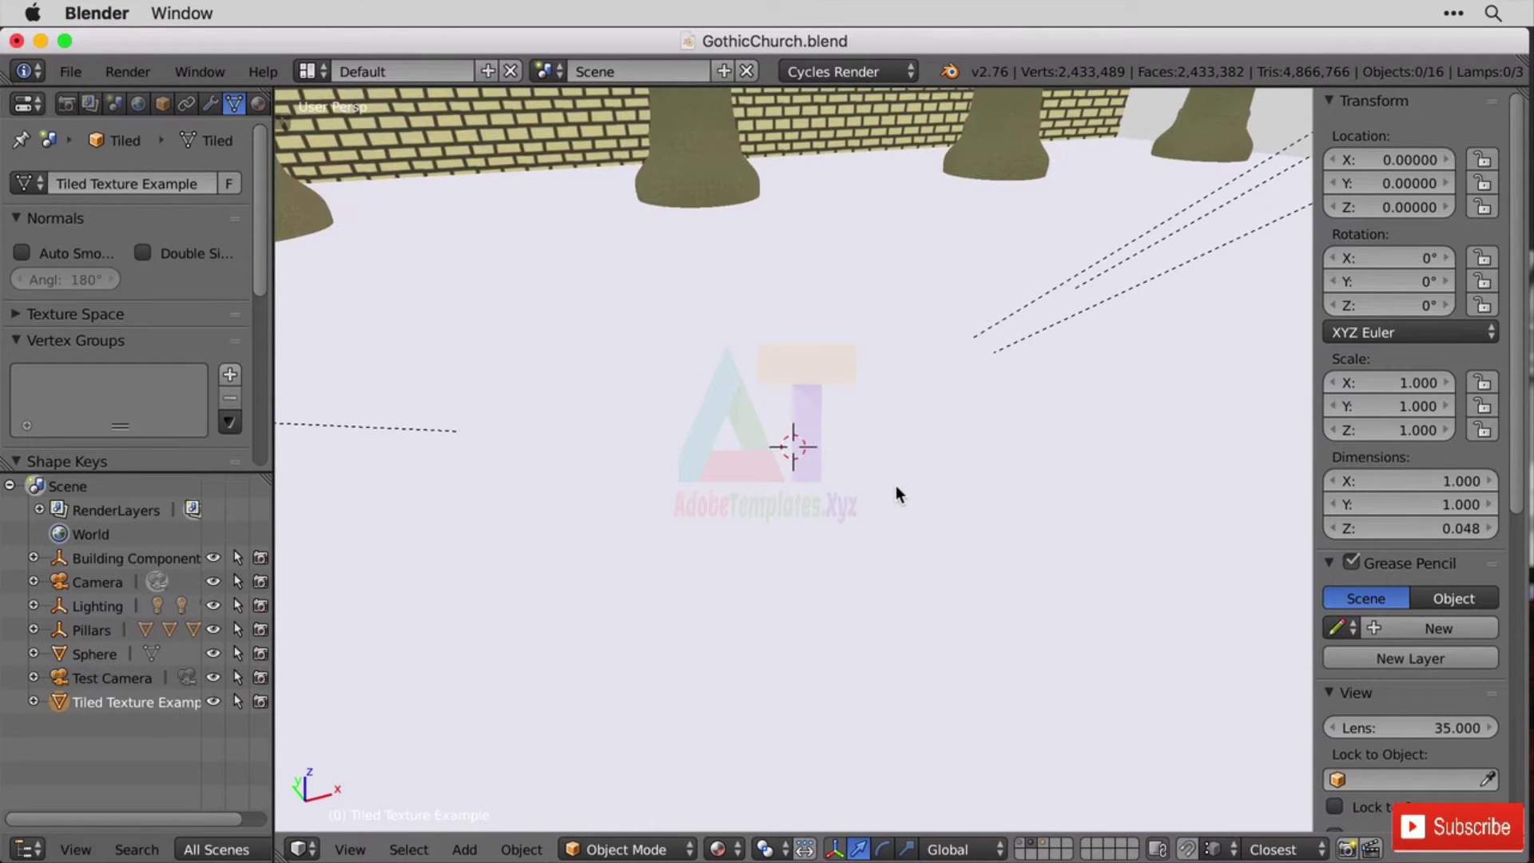
pyautogui.scroll(-6, 782, 518)
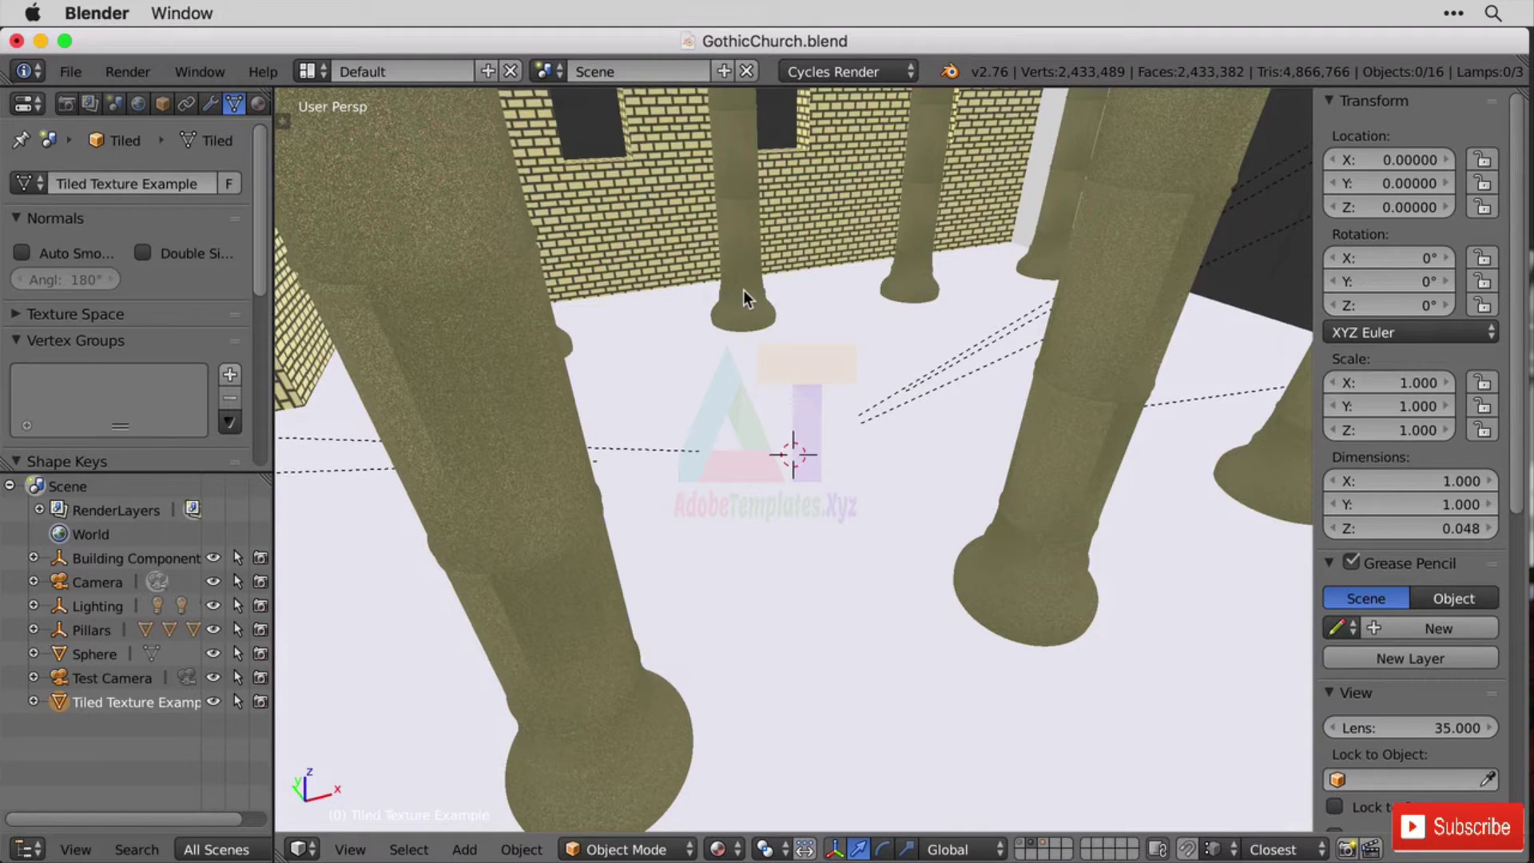
# Show the layer containing the lights and the sphere to examine how the lighting is arranged.
pyautogui.click(1022, 844)
pyautogui.scroll(-10, 879, 606)
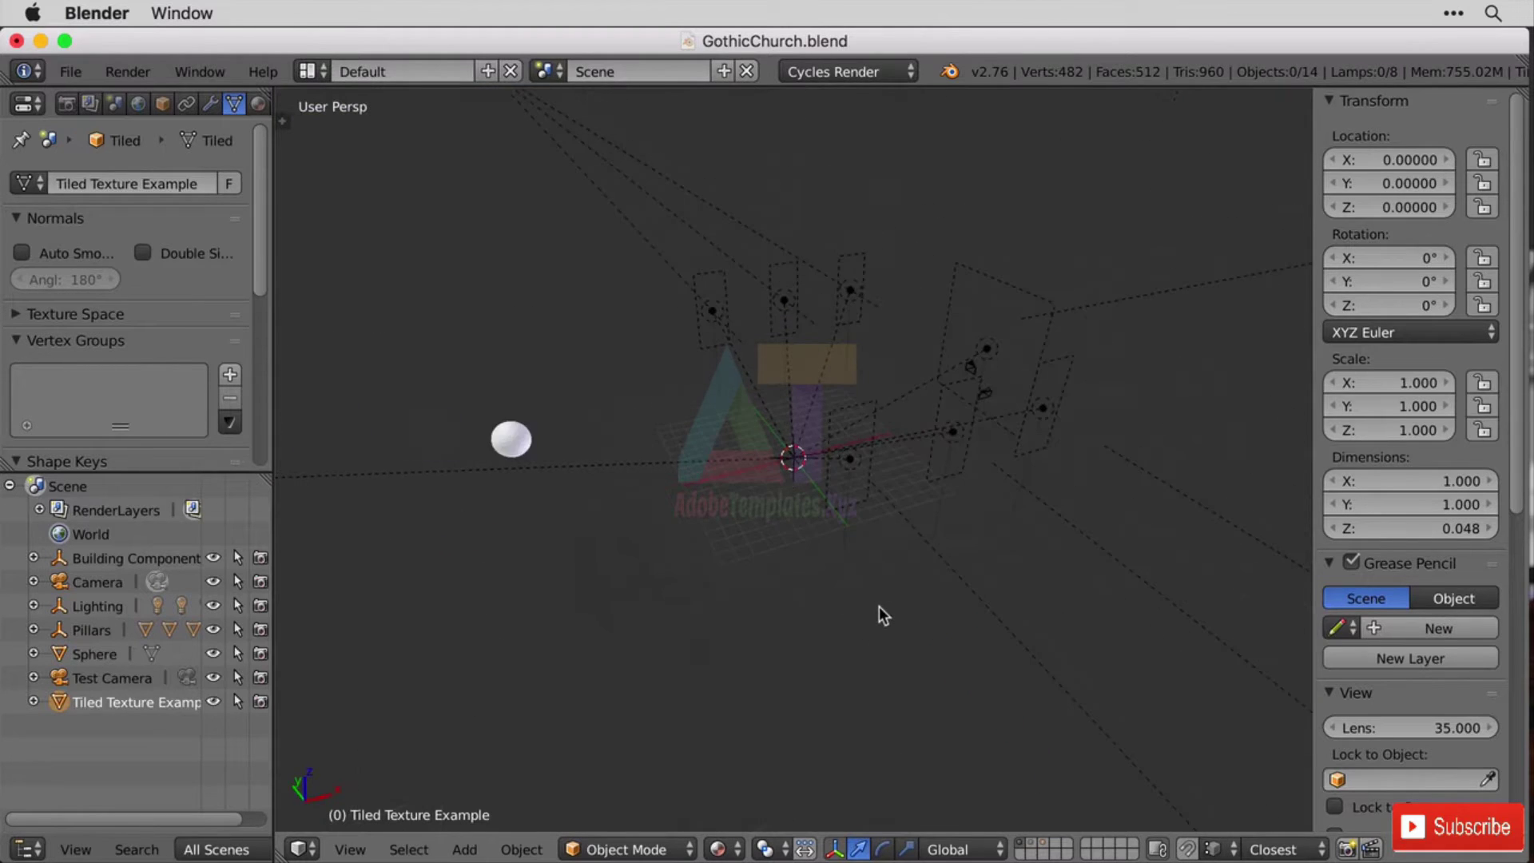
pyautogui.scroll(6, 879, 606)
pyautogui.scroll(-4, 878, 607)
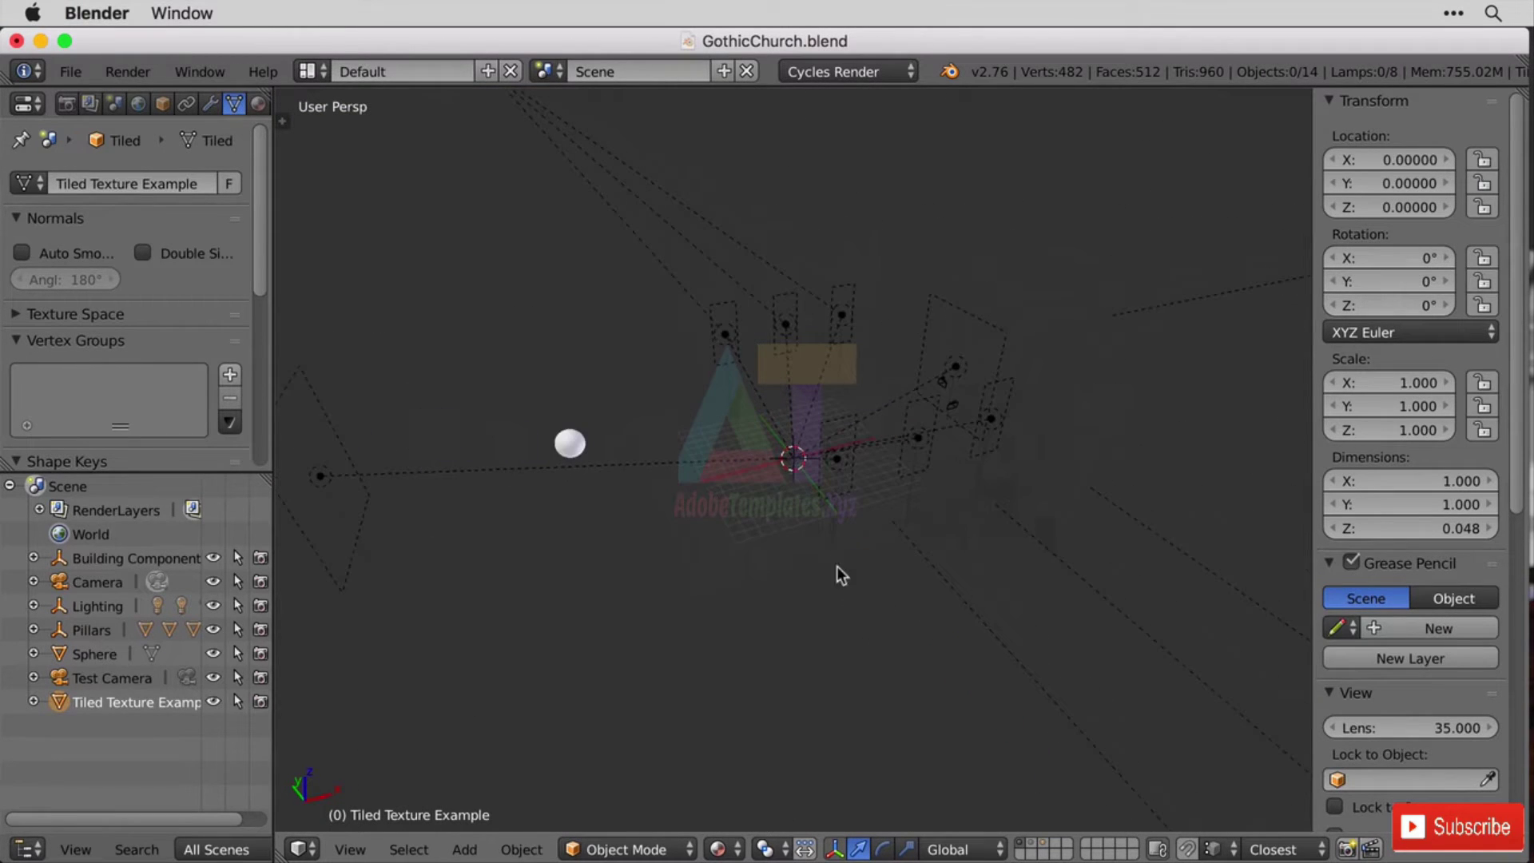
pyautogui.scroll(1, 703, 484)
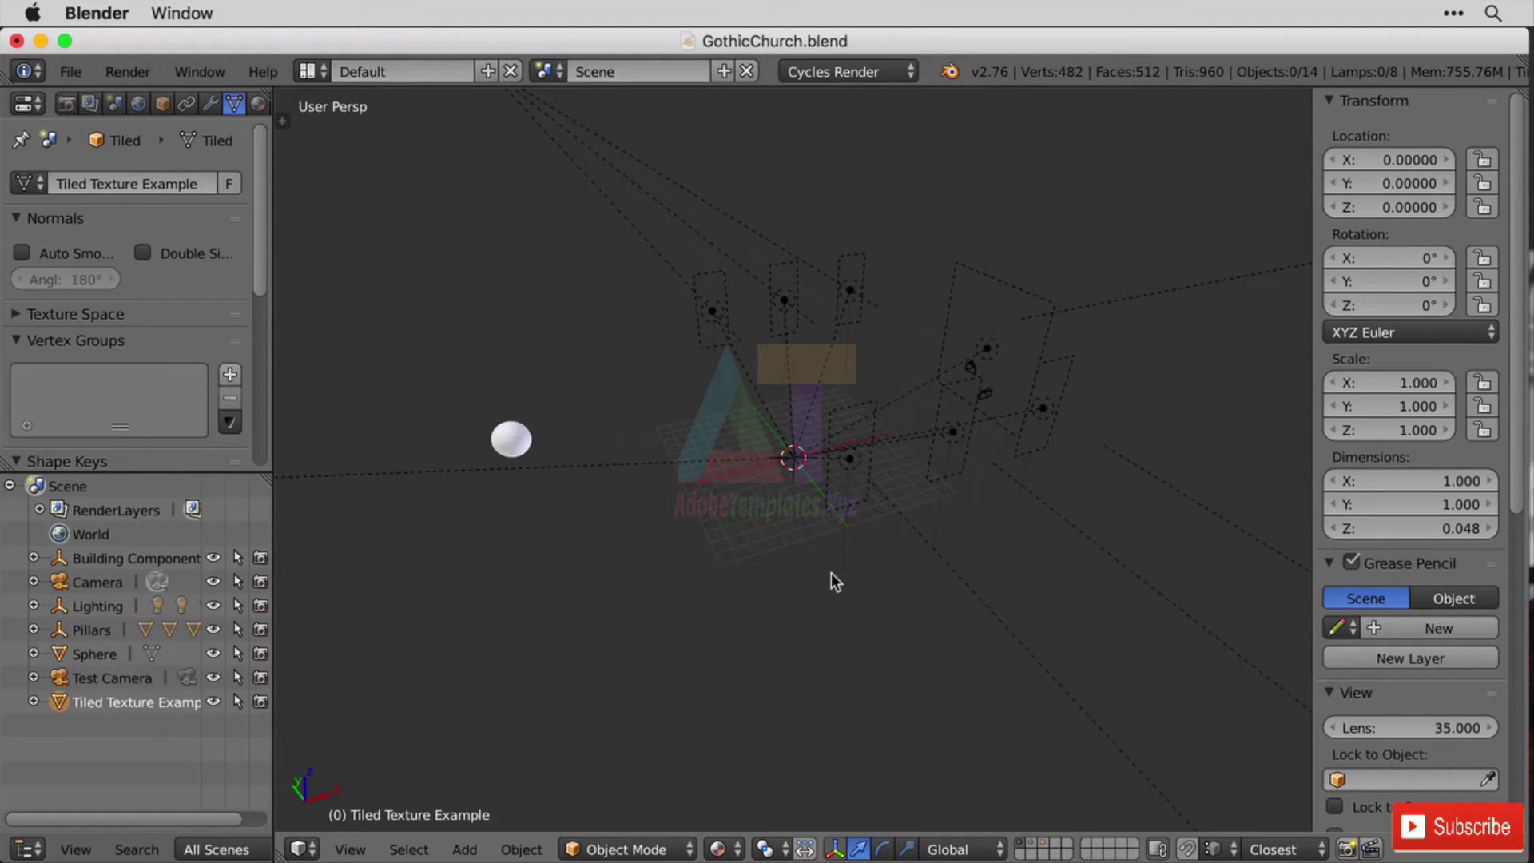
# Return to the church building's layer and set the viewport shading to Solid.
pyautogui.click(1036, 846)
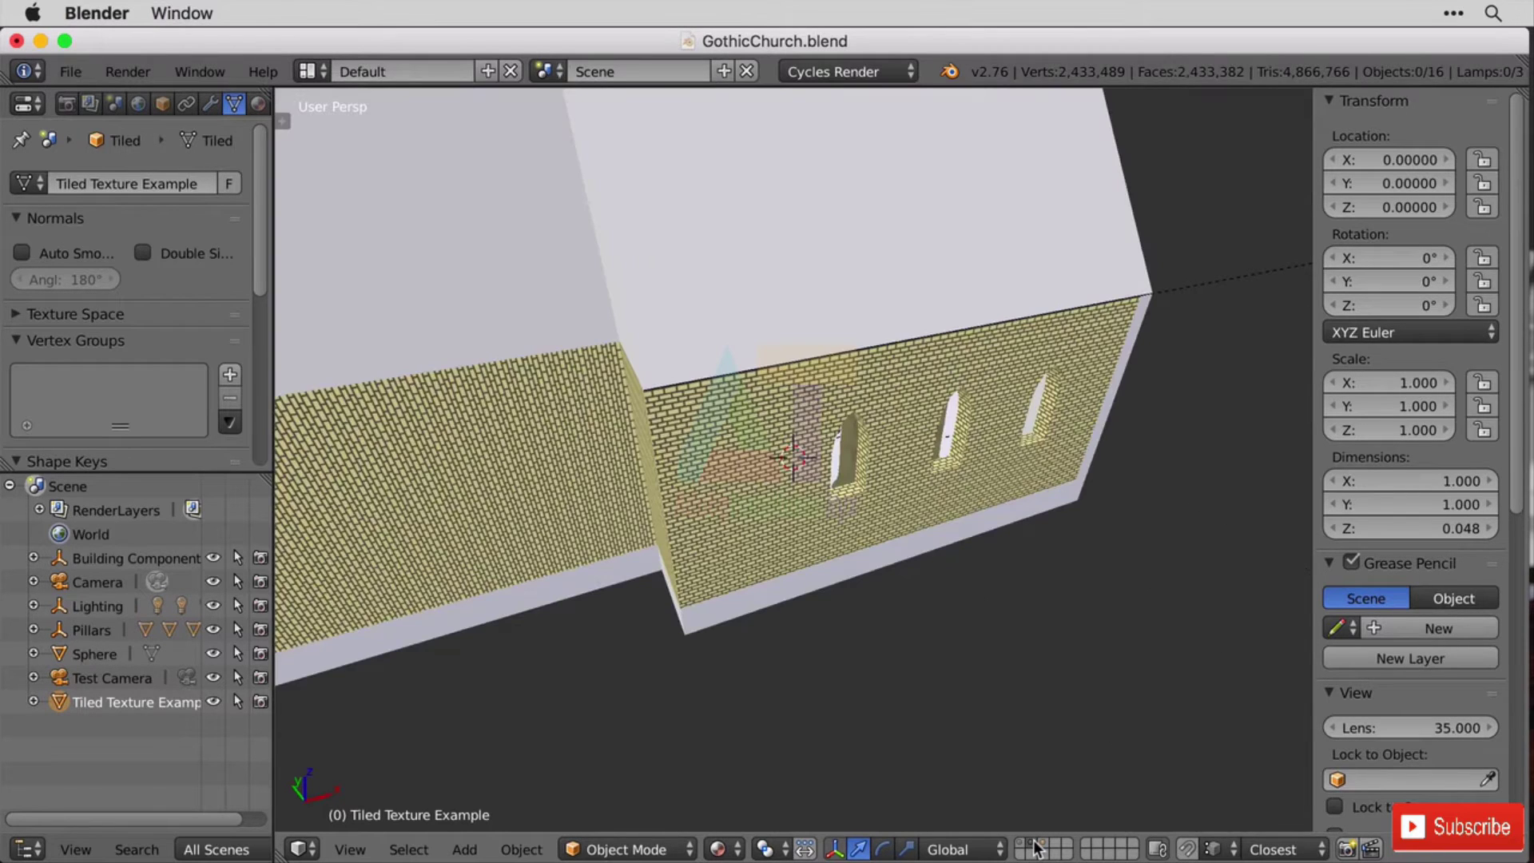
pyautogui.click(718, 848)
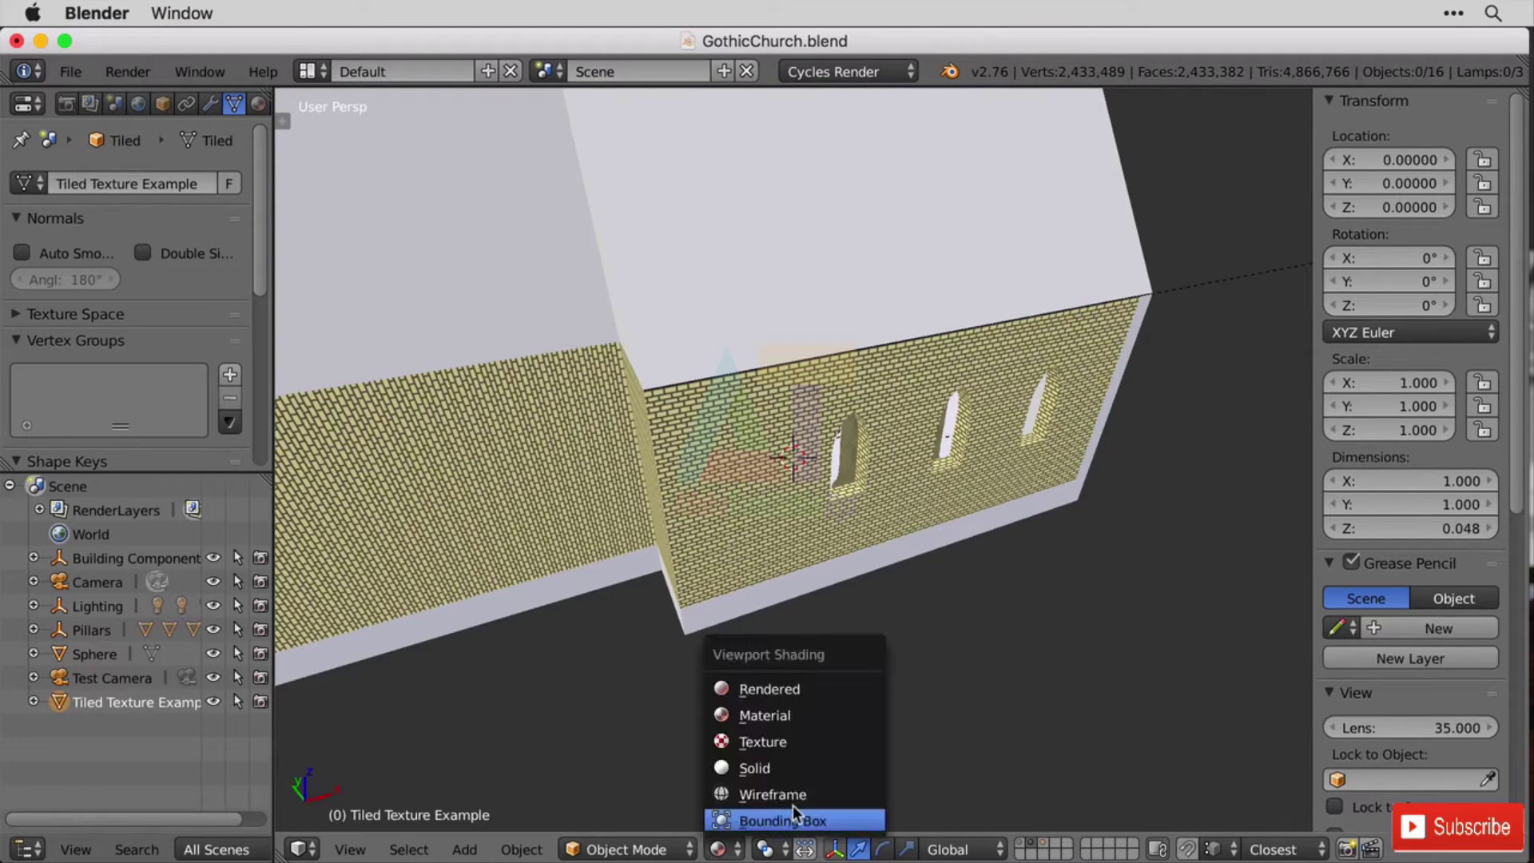
pyautogui.click(794, 767)
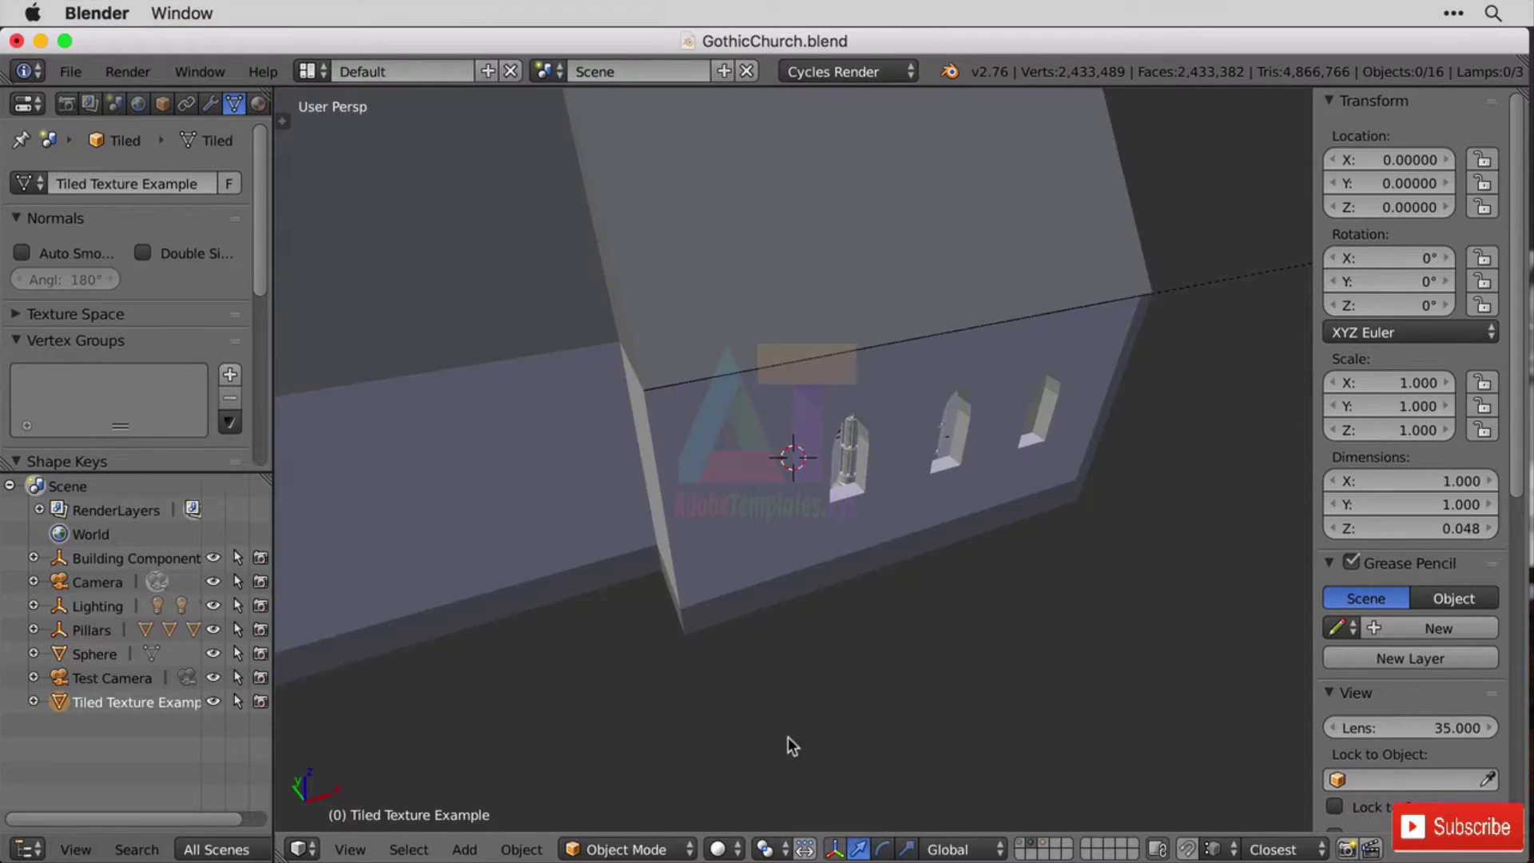
# Select the pillar shafts inside the church and set their Multires modifier's preview level to 1.
pyautogui.moveTo(569, 644); pyautogui.dragTo(587, 505, button='middle')
pyautogui.rightClick(702, 361)
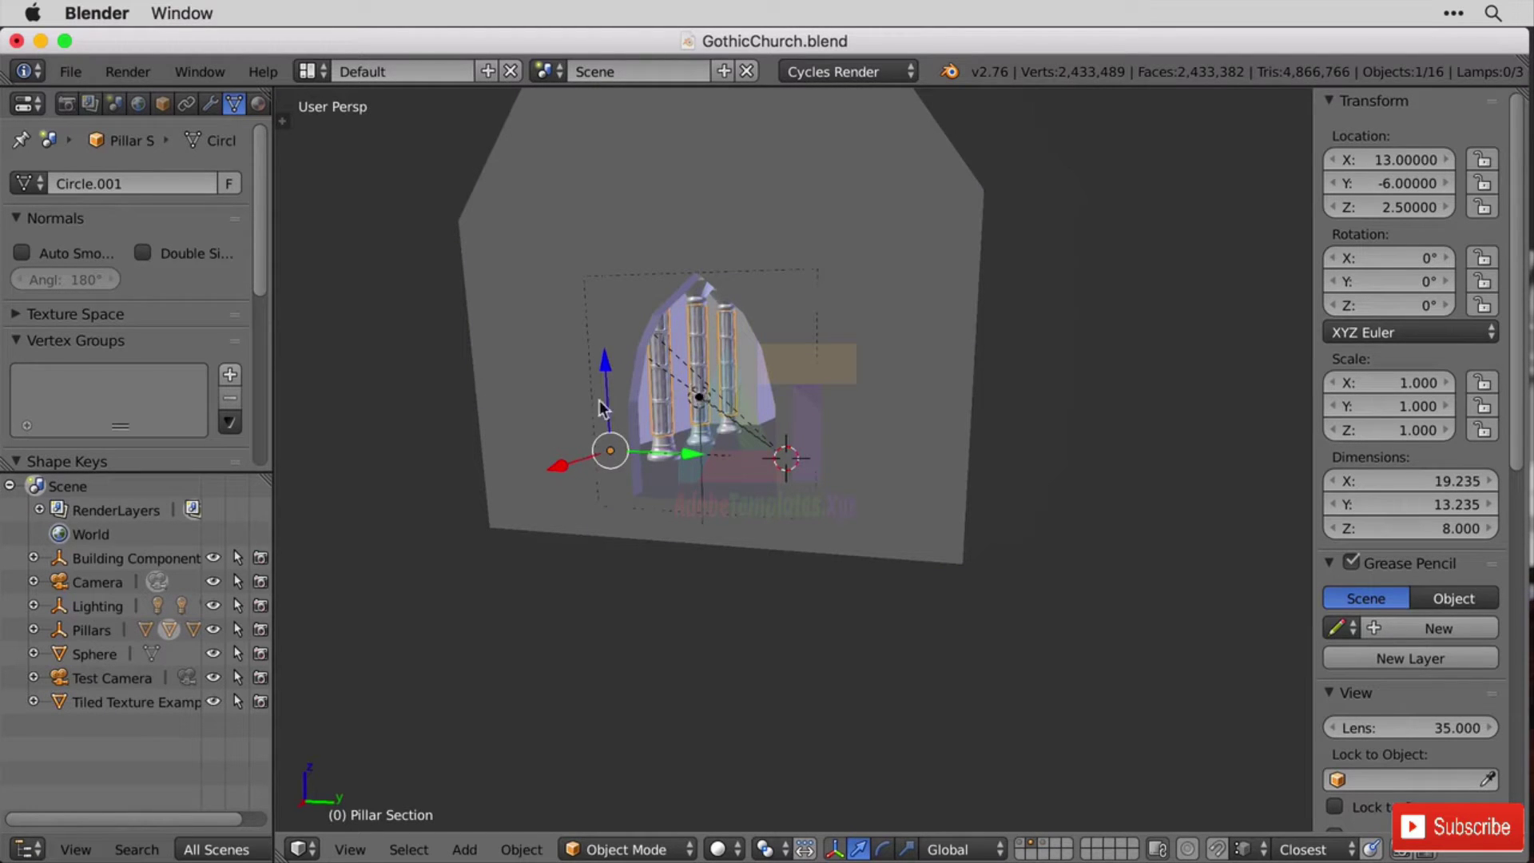
pyautogui.moveTo(274, 486); pyautogui.dragTo(432, 486)
pyautogui.click(210, 103)
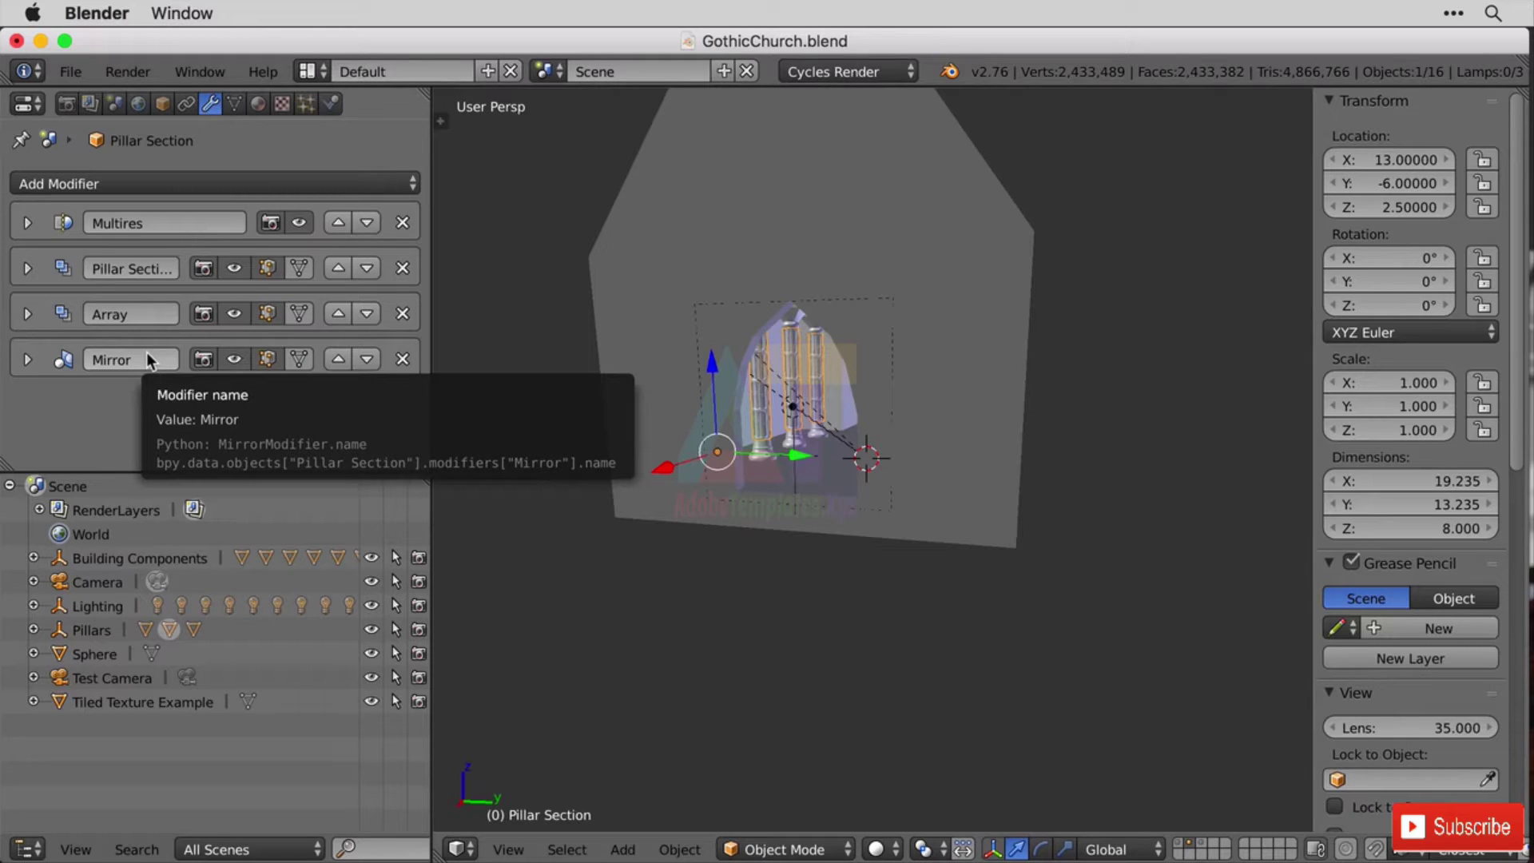
pyautogui.click(28, 223)
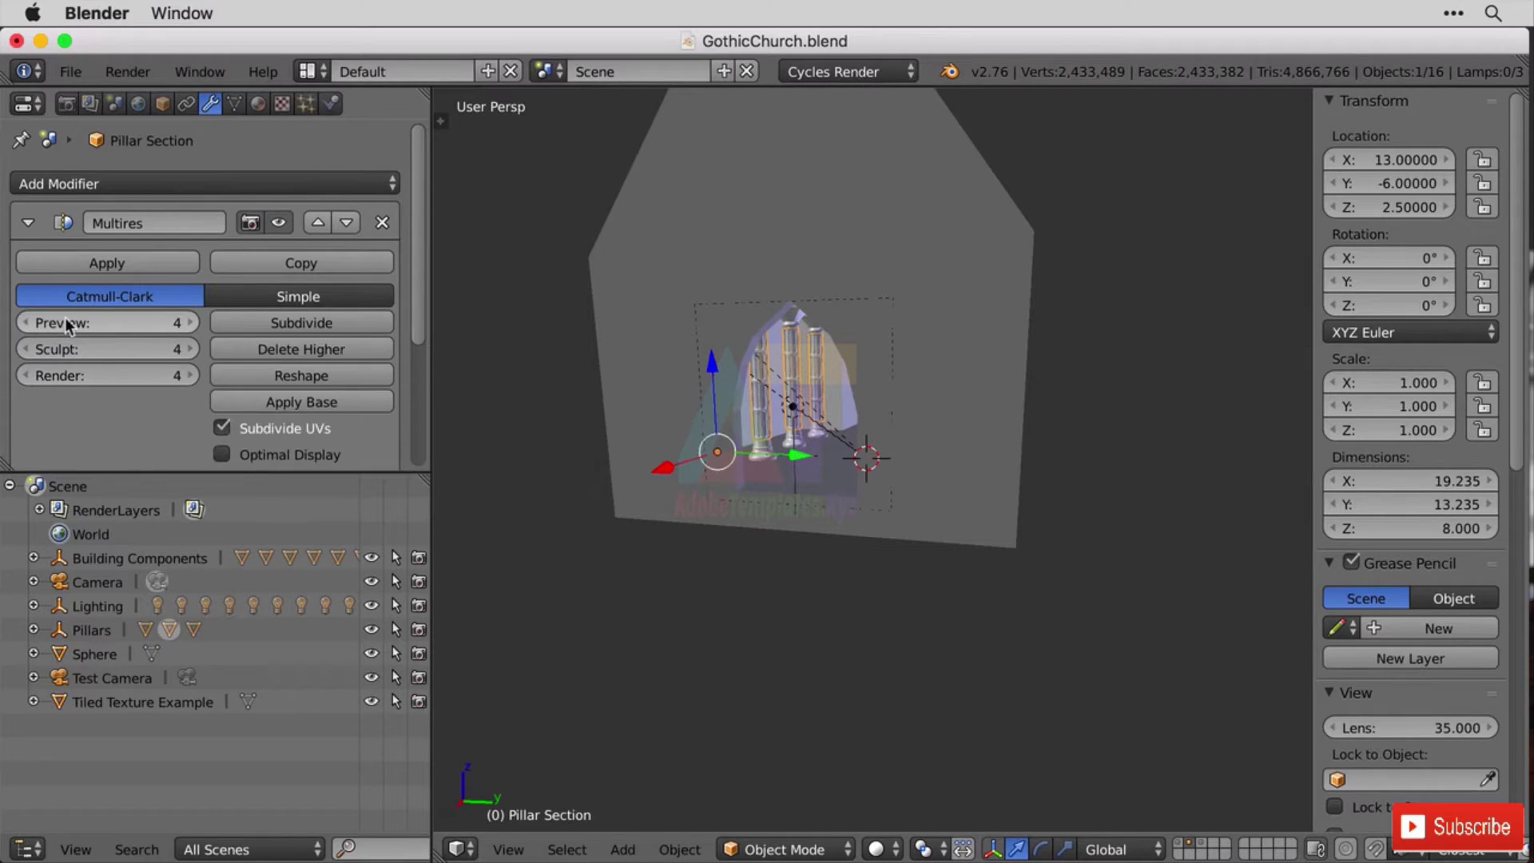
pyautogui.click(26, 324)
pyautogui.click(27, 324)
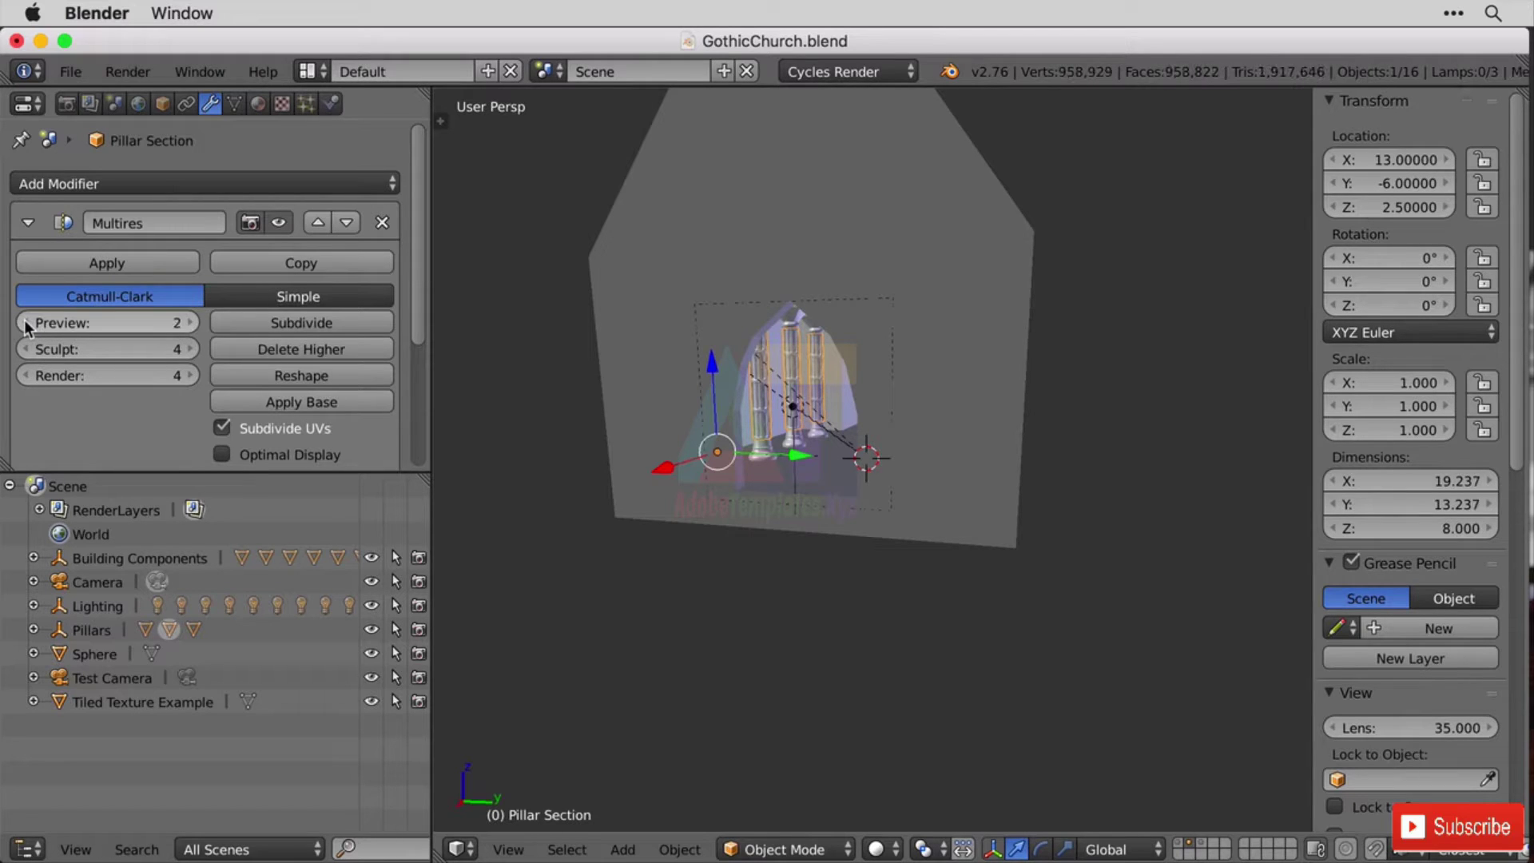
pyautogui.click(26, 324)
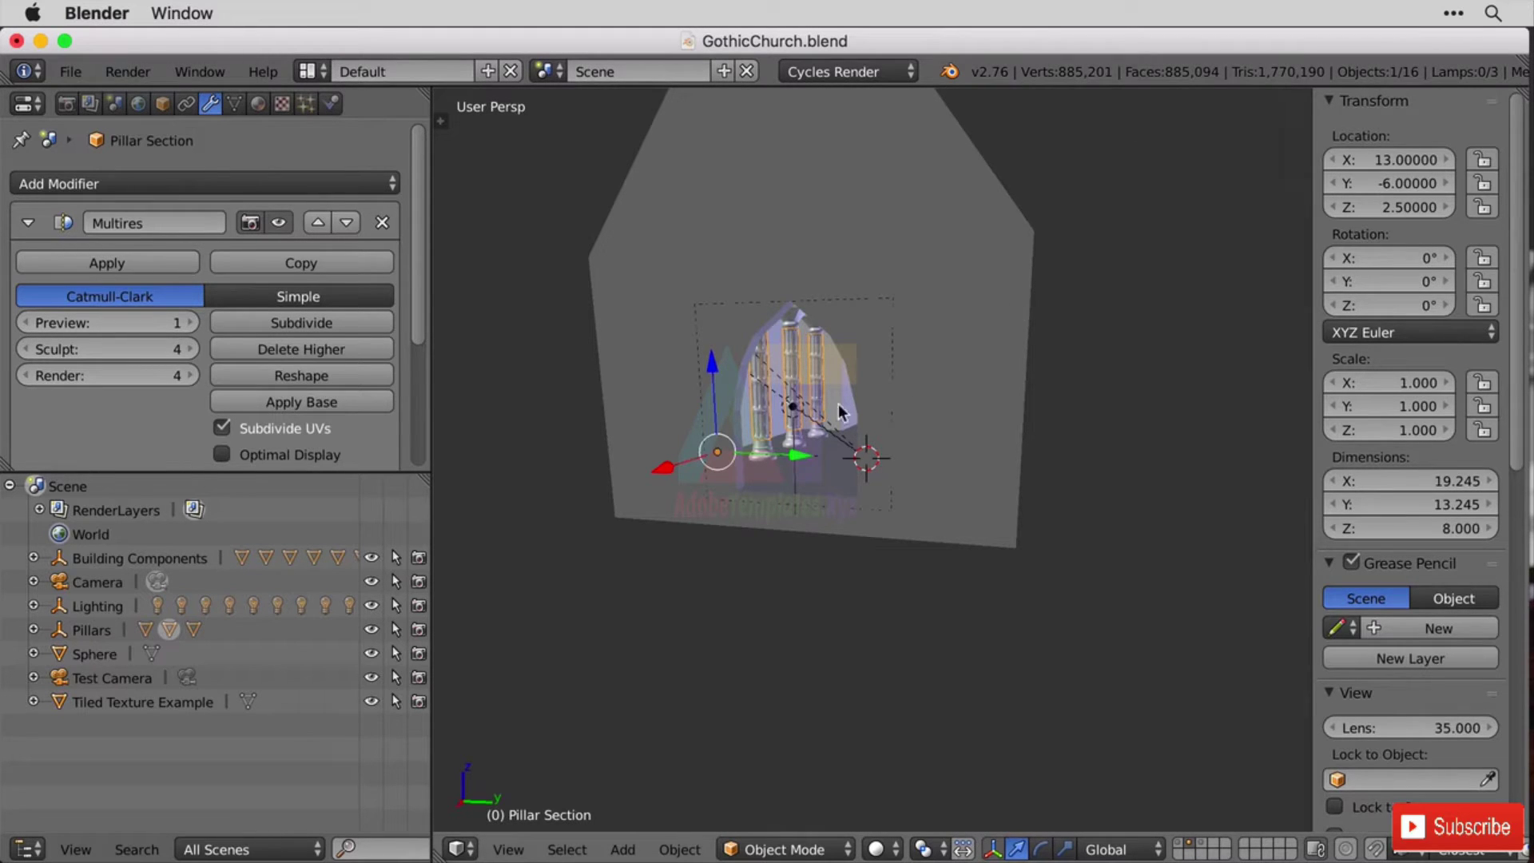
# Select the pillar bases and set their Multires modifier's preview level to 1.
pyautogui.rightClick(765, 458)
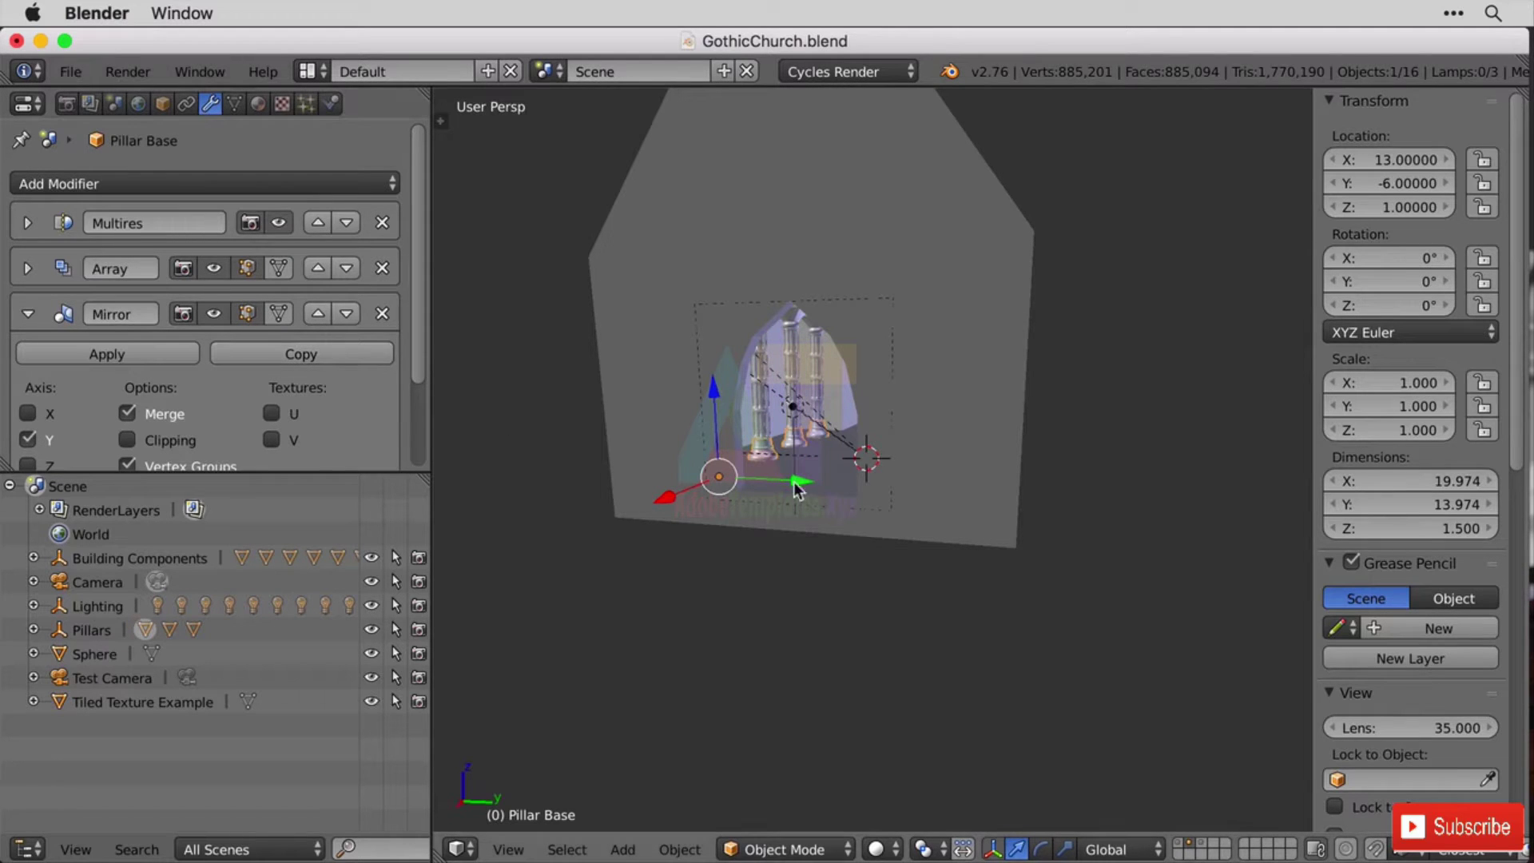
pyautogui.scroll(6, 774, 457)
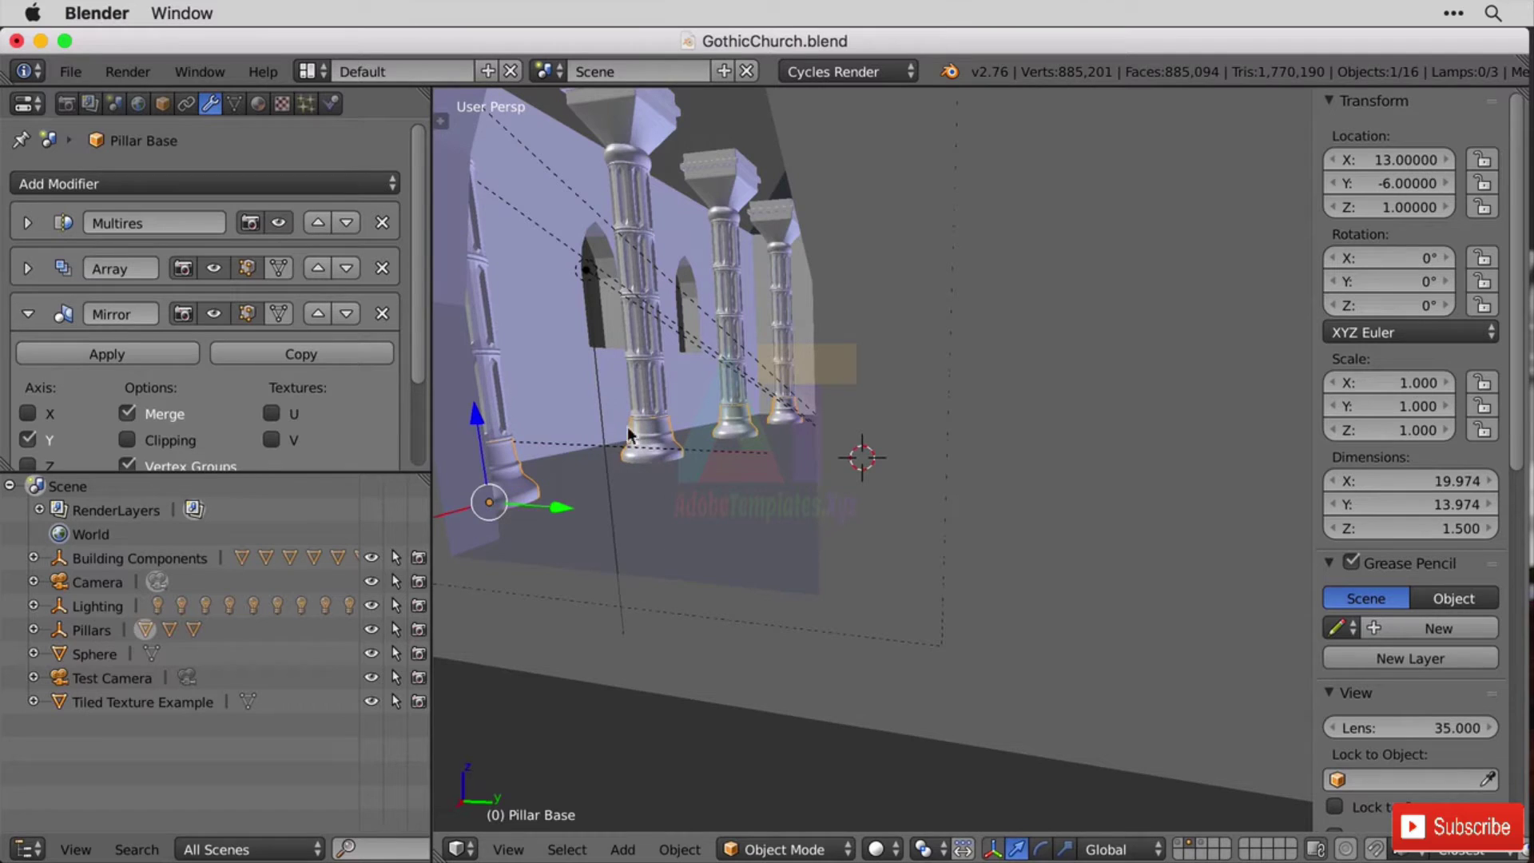
pyautogui.click(28, 223)
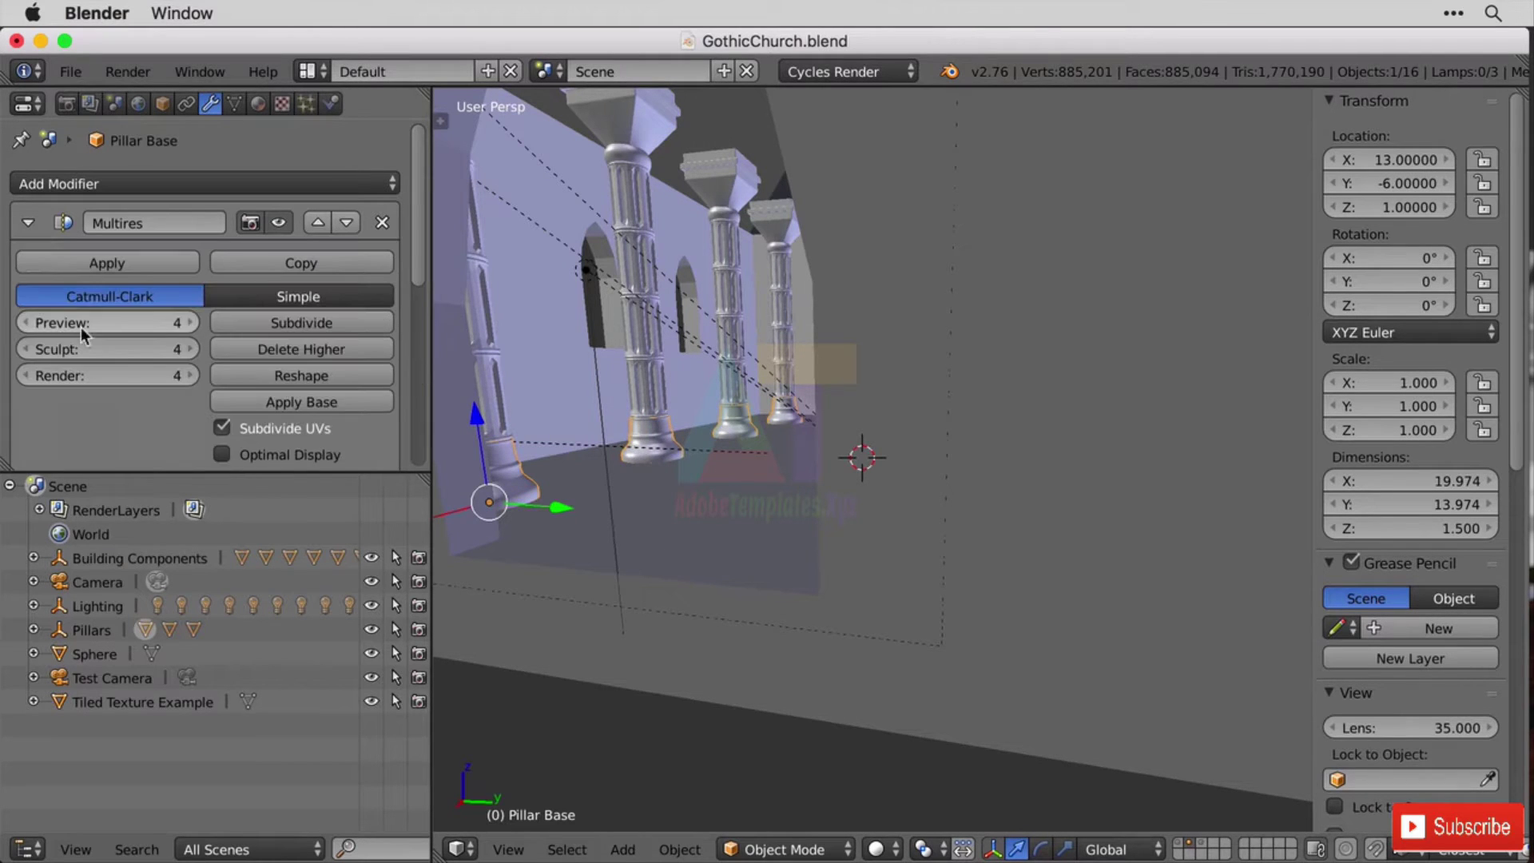
pyautogui.click(27, 322)
pyautogui.click(27, 323)
pyautogui.click(27, 322)
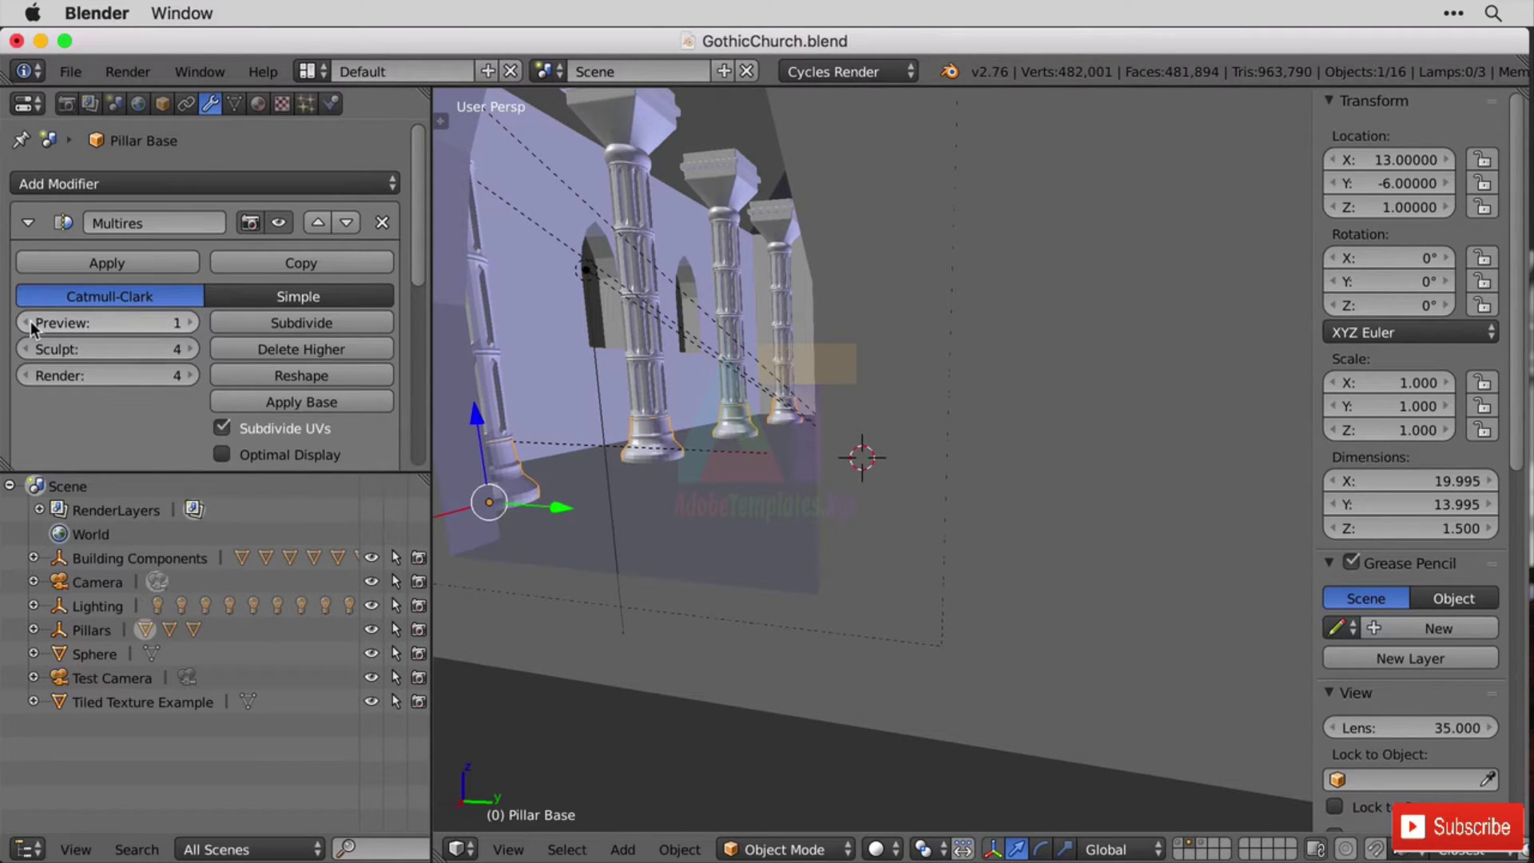
# Select the pillar tops and set their Multires modifier's preview level to 1.
pyautogui.rightClick(650, 106)
pyautogui.click(26, 221)
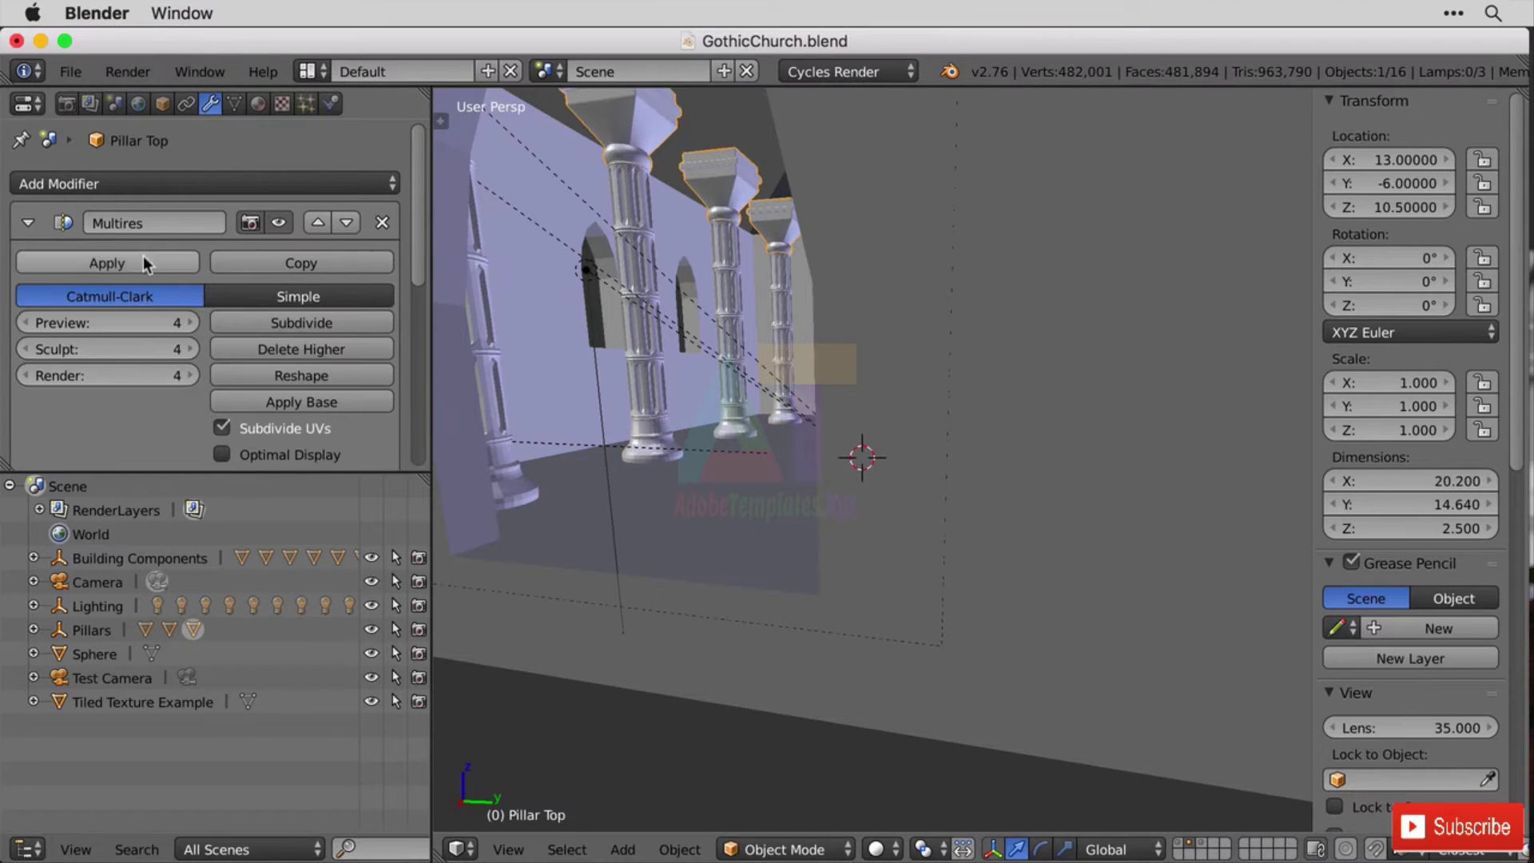
pyautogui.click(27, 323)
pyautogui.click(26, 323)
pyautogui.click(26, 323)
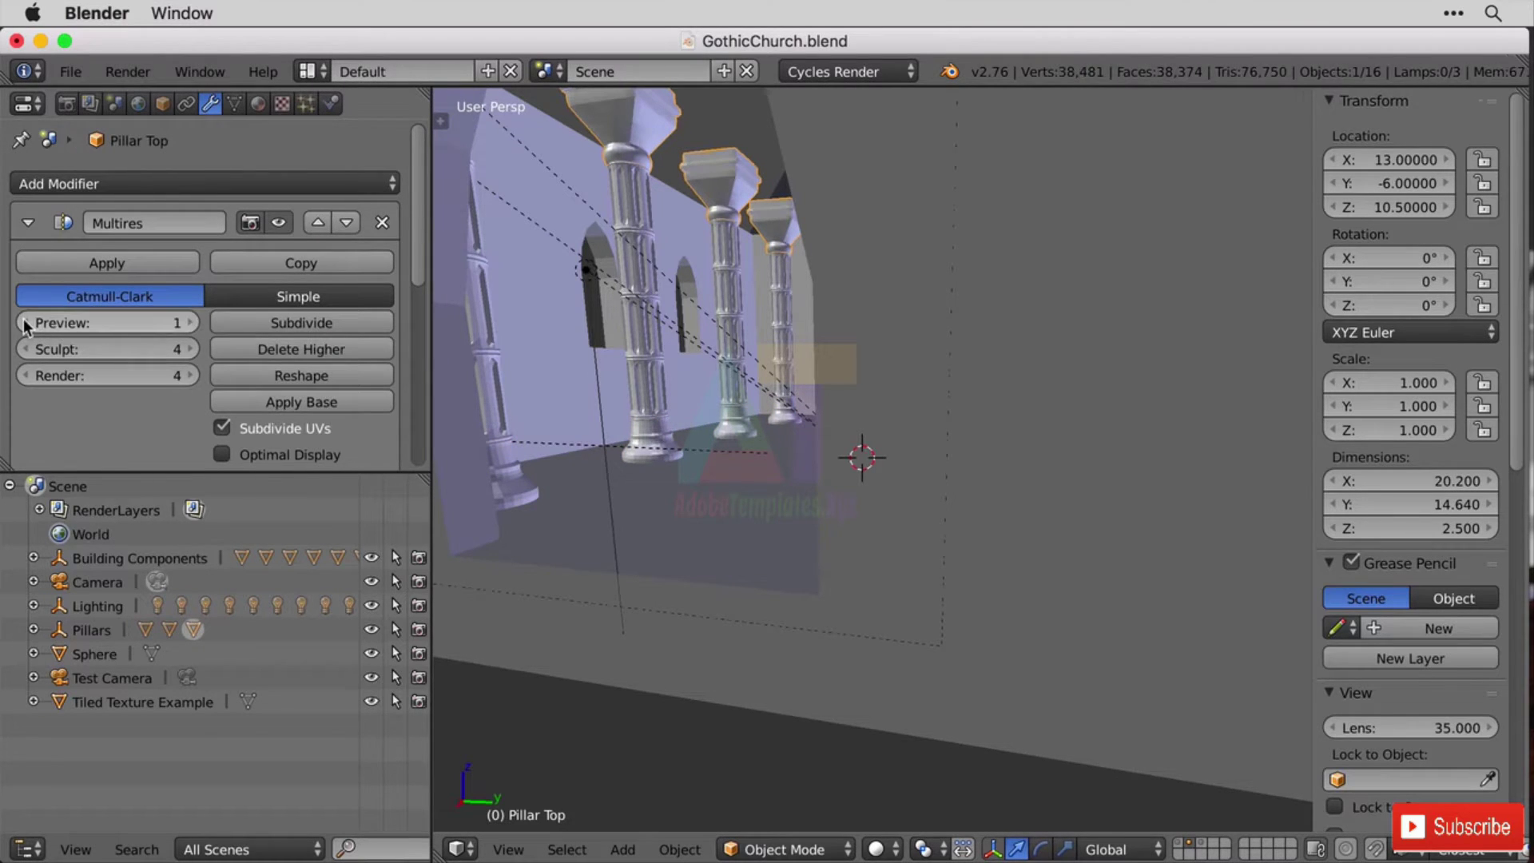
# View the church interior through the active camera.
pyautogui.scroll(-5, 737, 399)
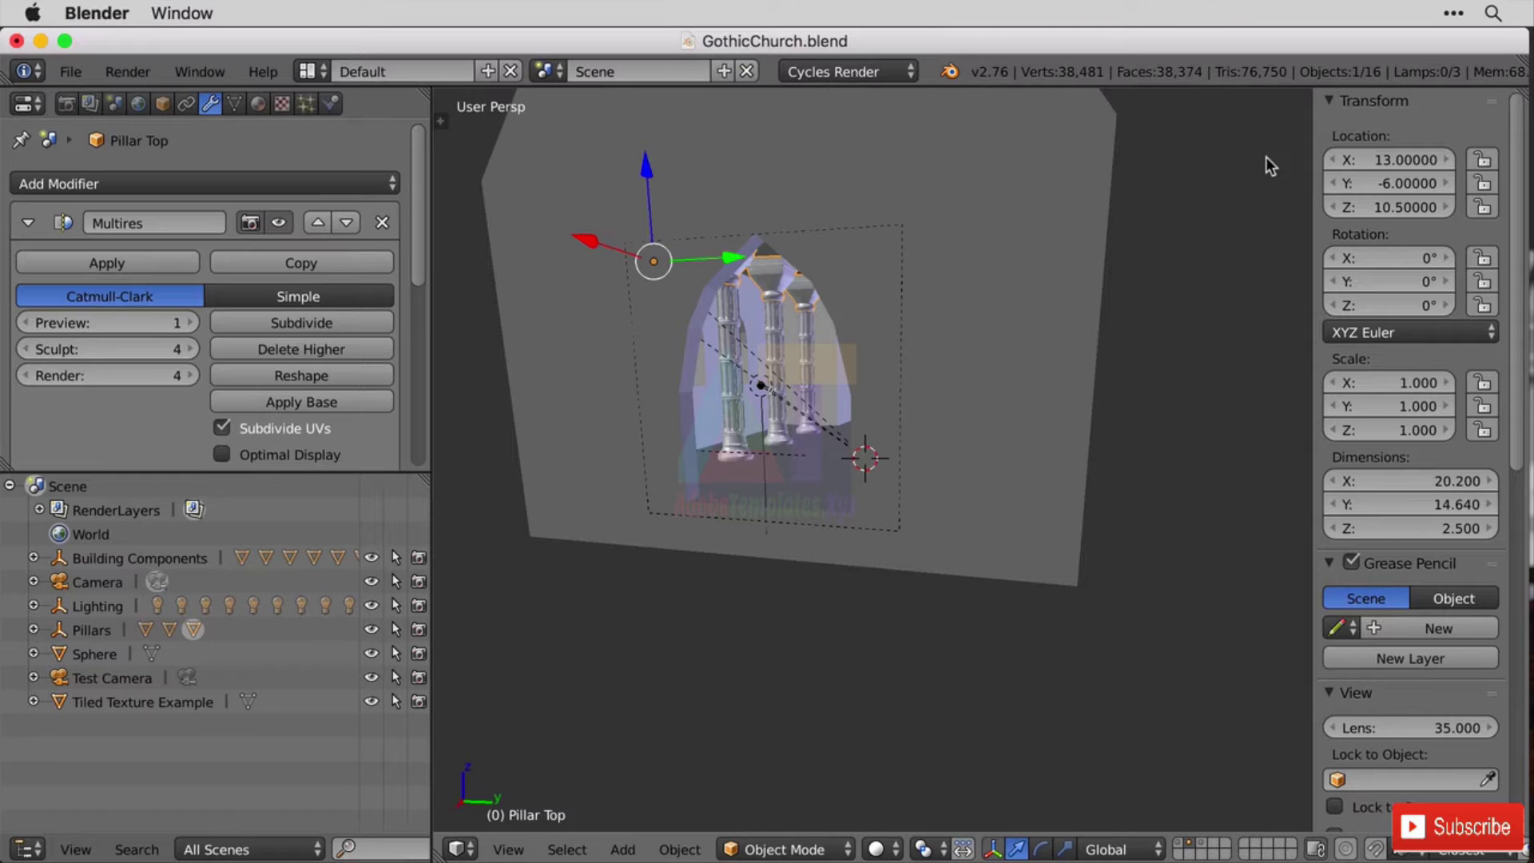
pyautogui.scroll(6, 818, 357)
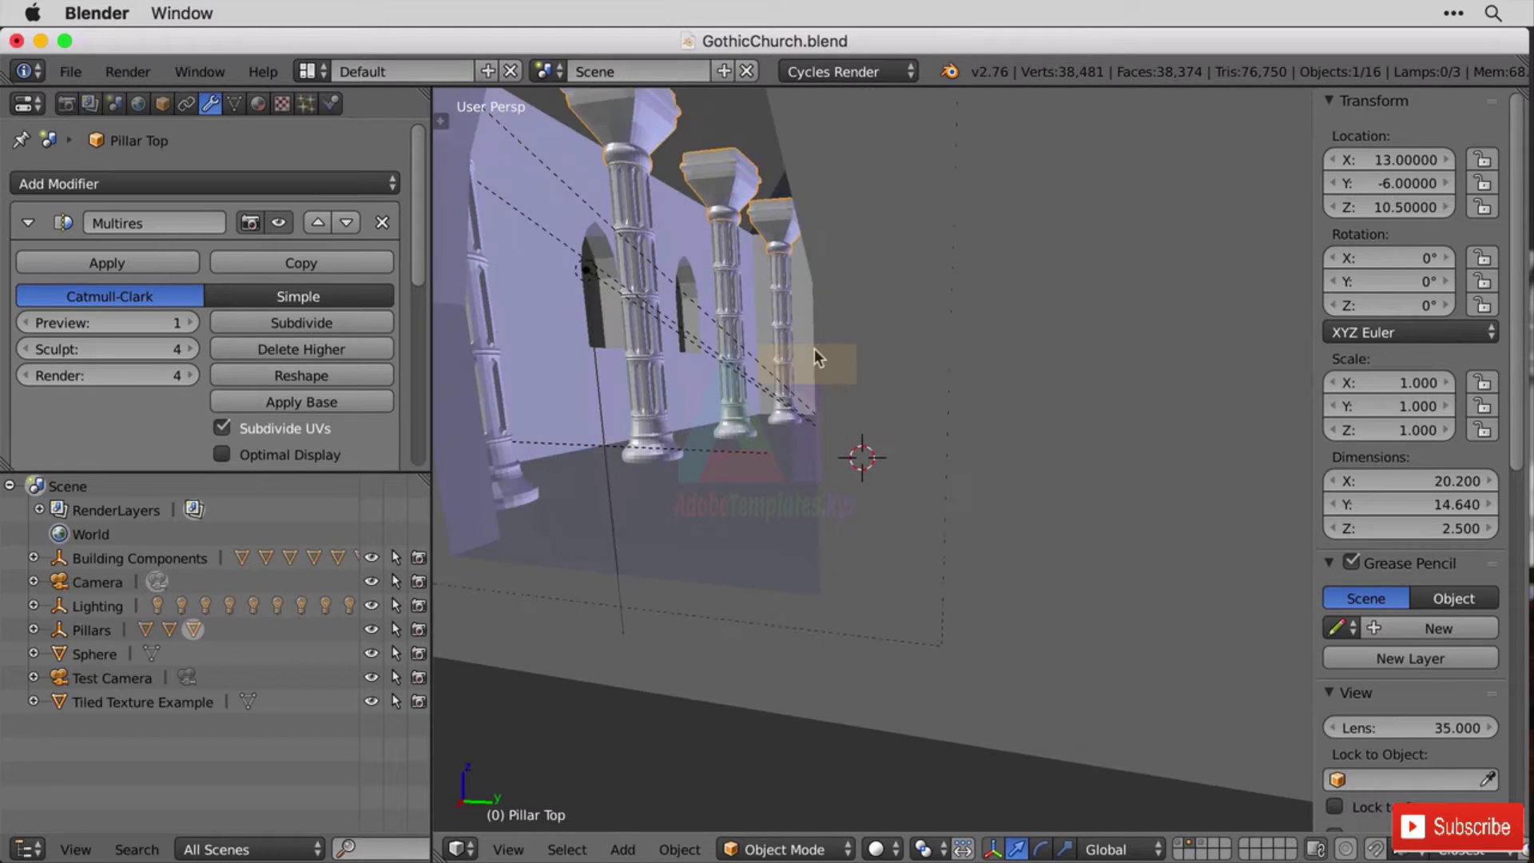
pyautogui.press('KP_0')
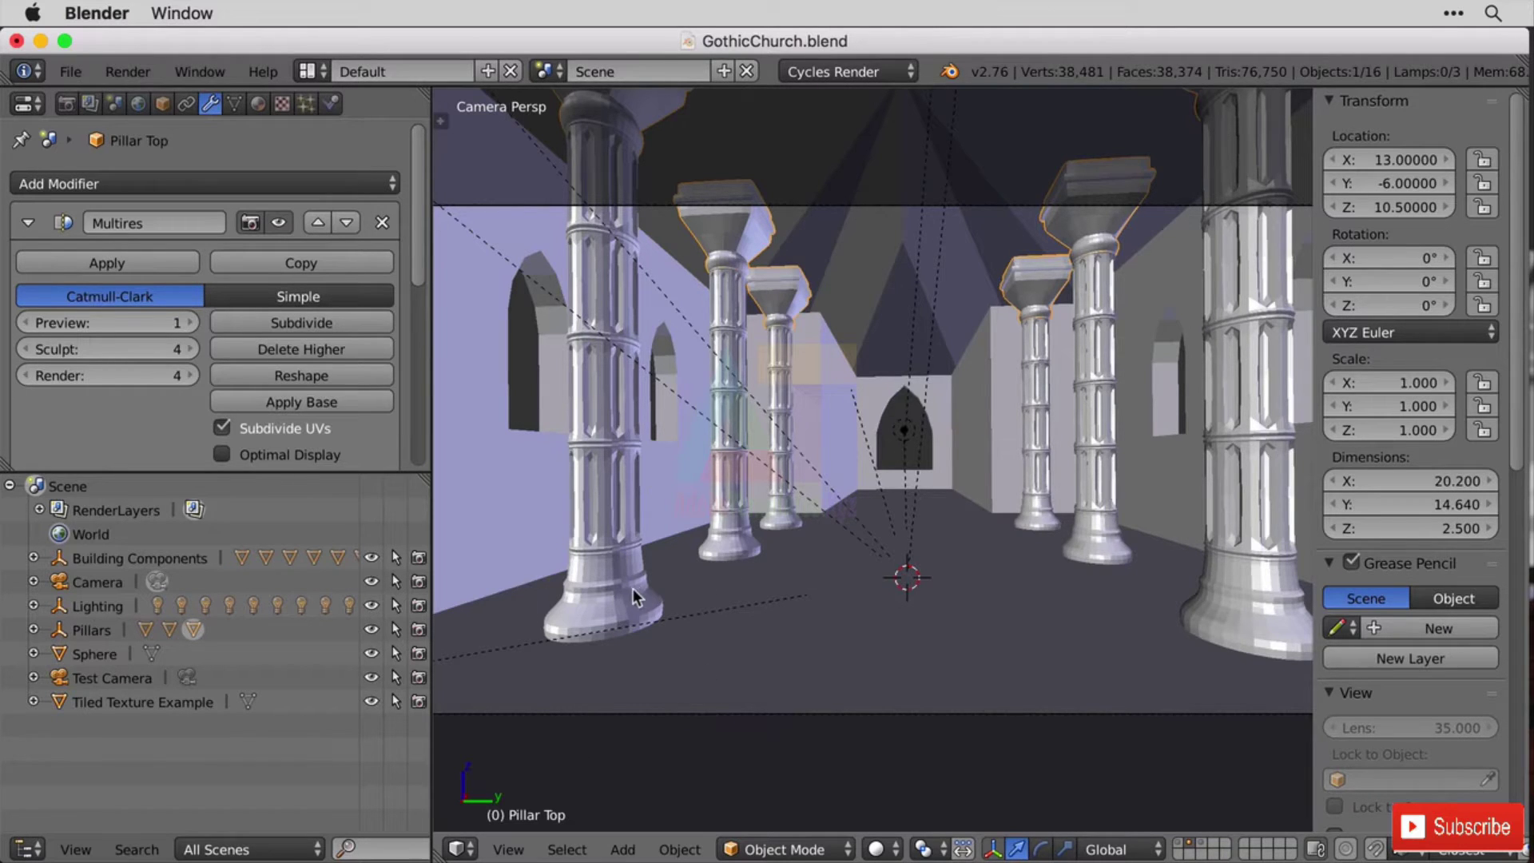
# Apply smooth shading to the pillar bases, the pillar shafts and the pillar tops.
pyautogui.rightClick(626, 591)
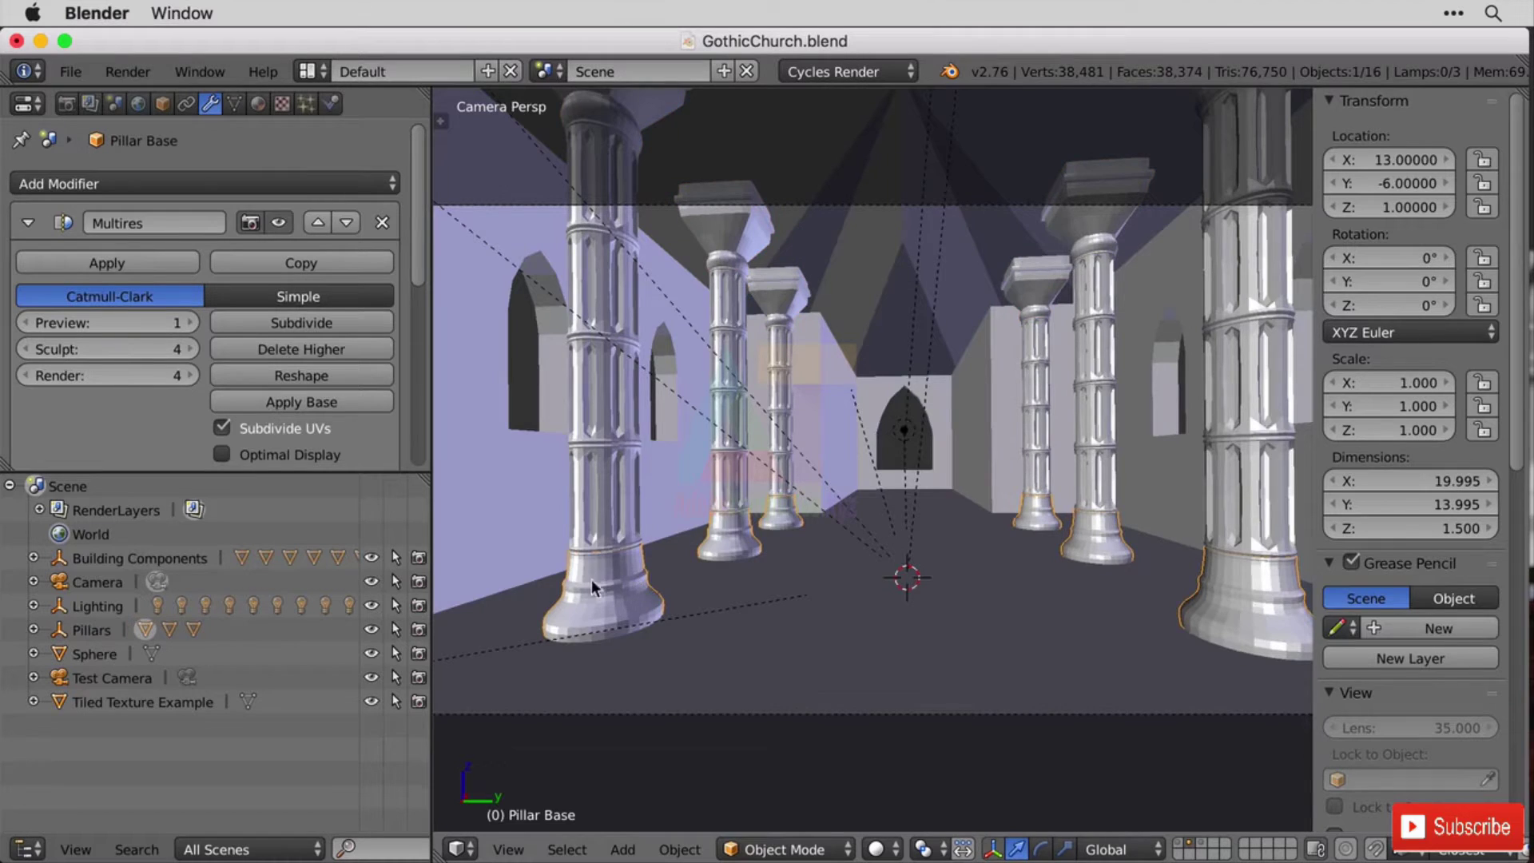
pyautogui.press('t')
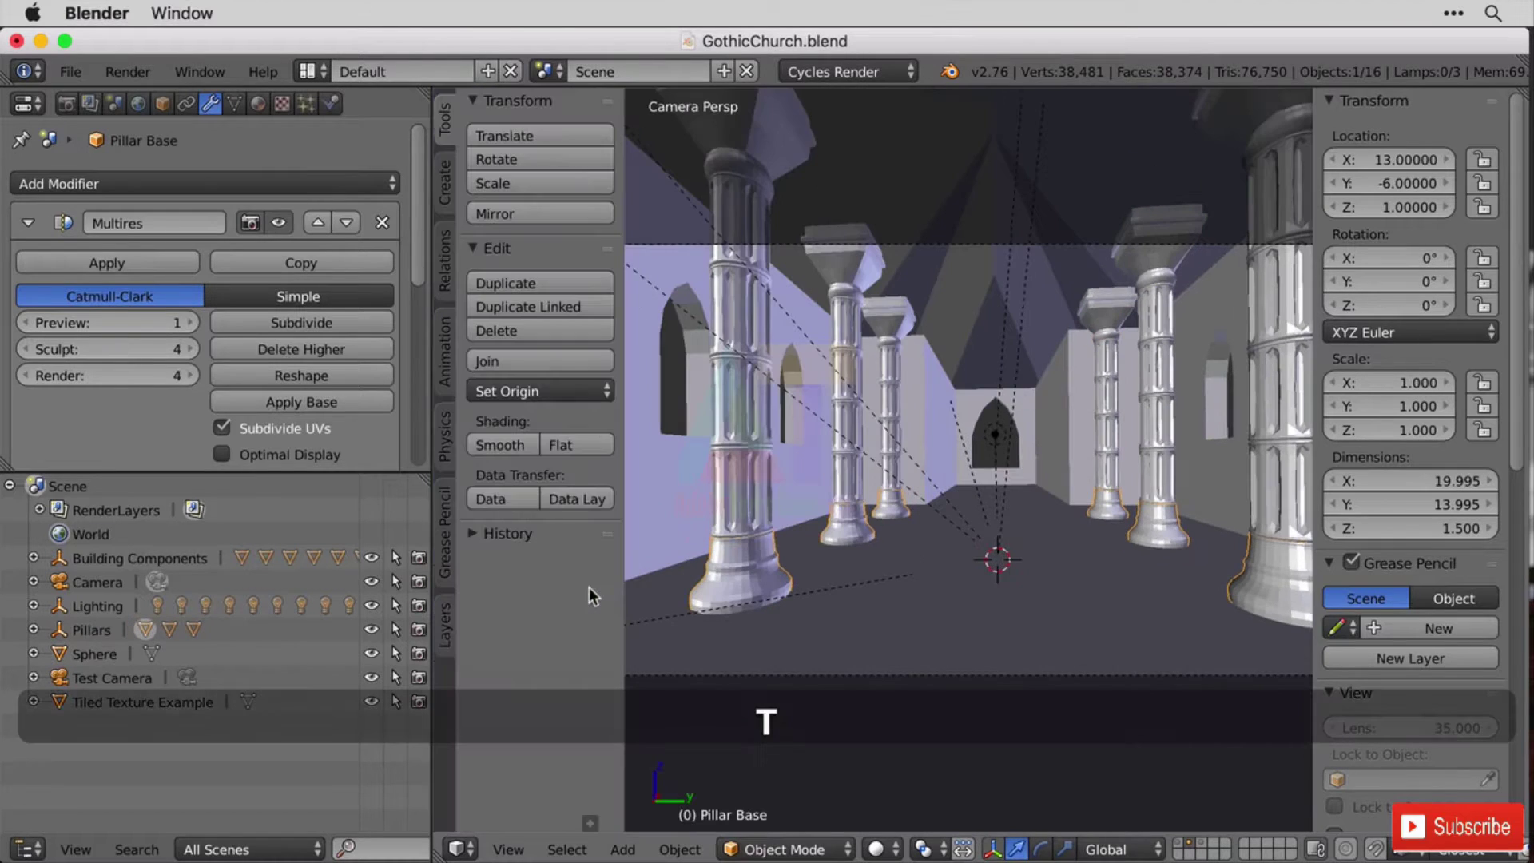
pyautogui.click(520, 444)
pyautogui.rightClick(736, 488)
pyautogui.click(519, 441)
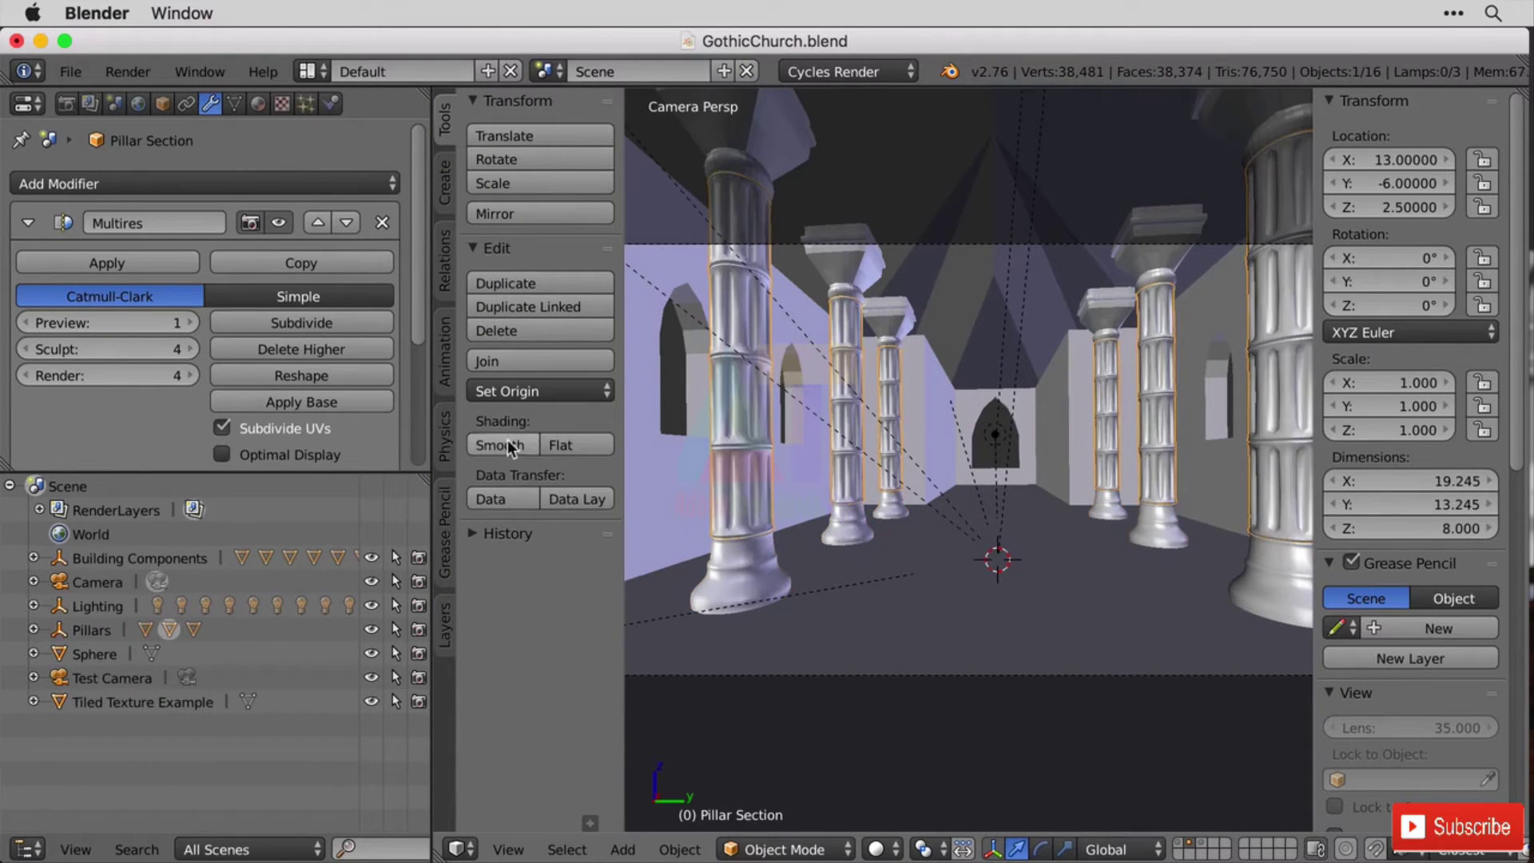
pyautogui.rightClick(790, 123)
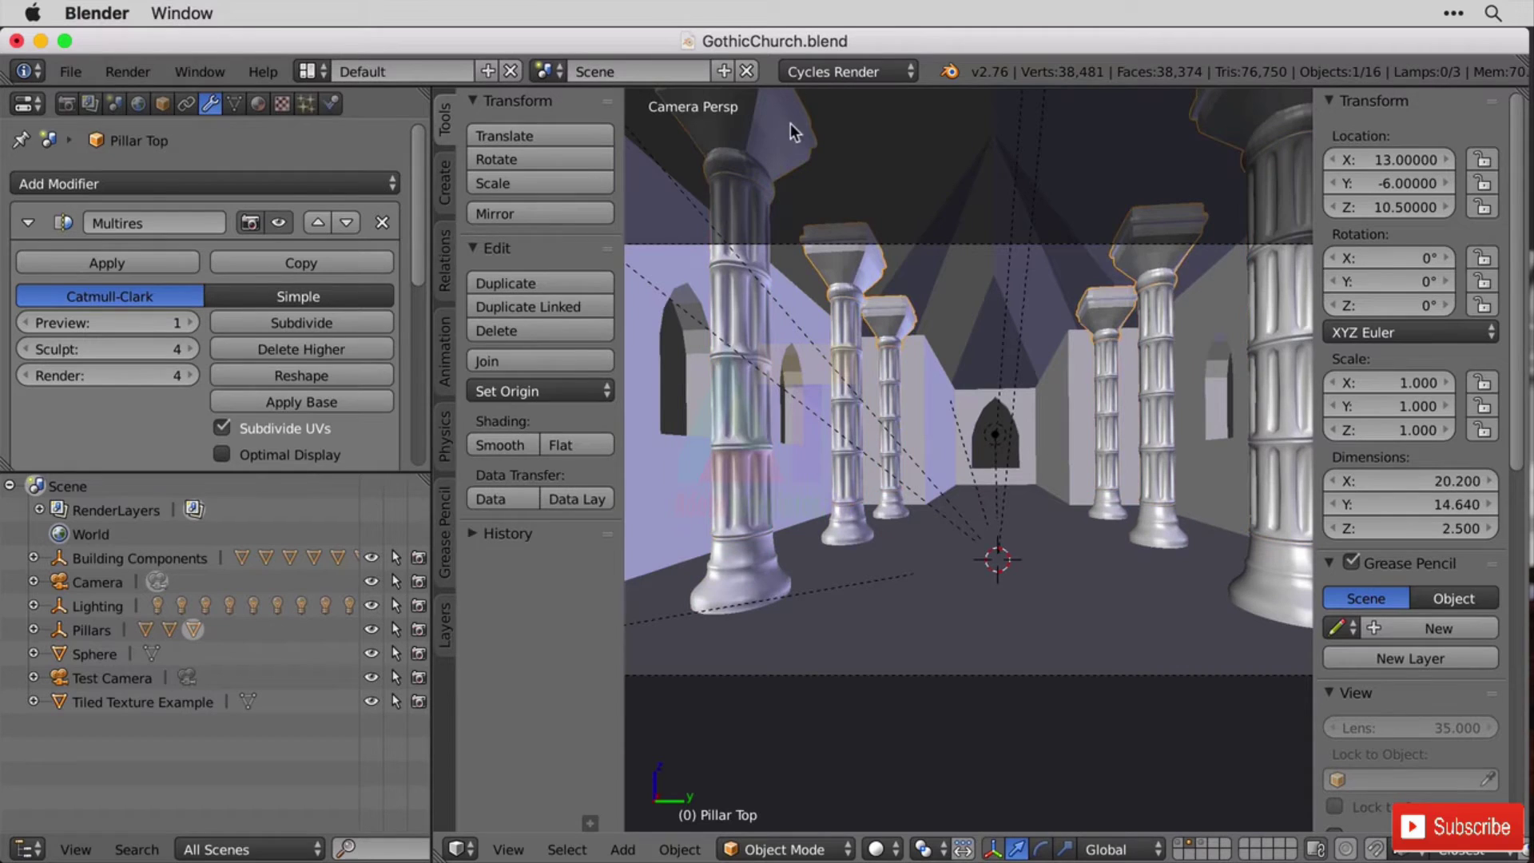
pyautogui.click(511, 446)
# Select the church's side wall and apply smooth shading to it.
pyautogui.rightClick(654, 471)
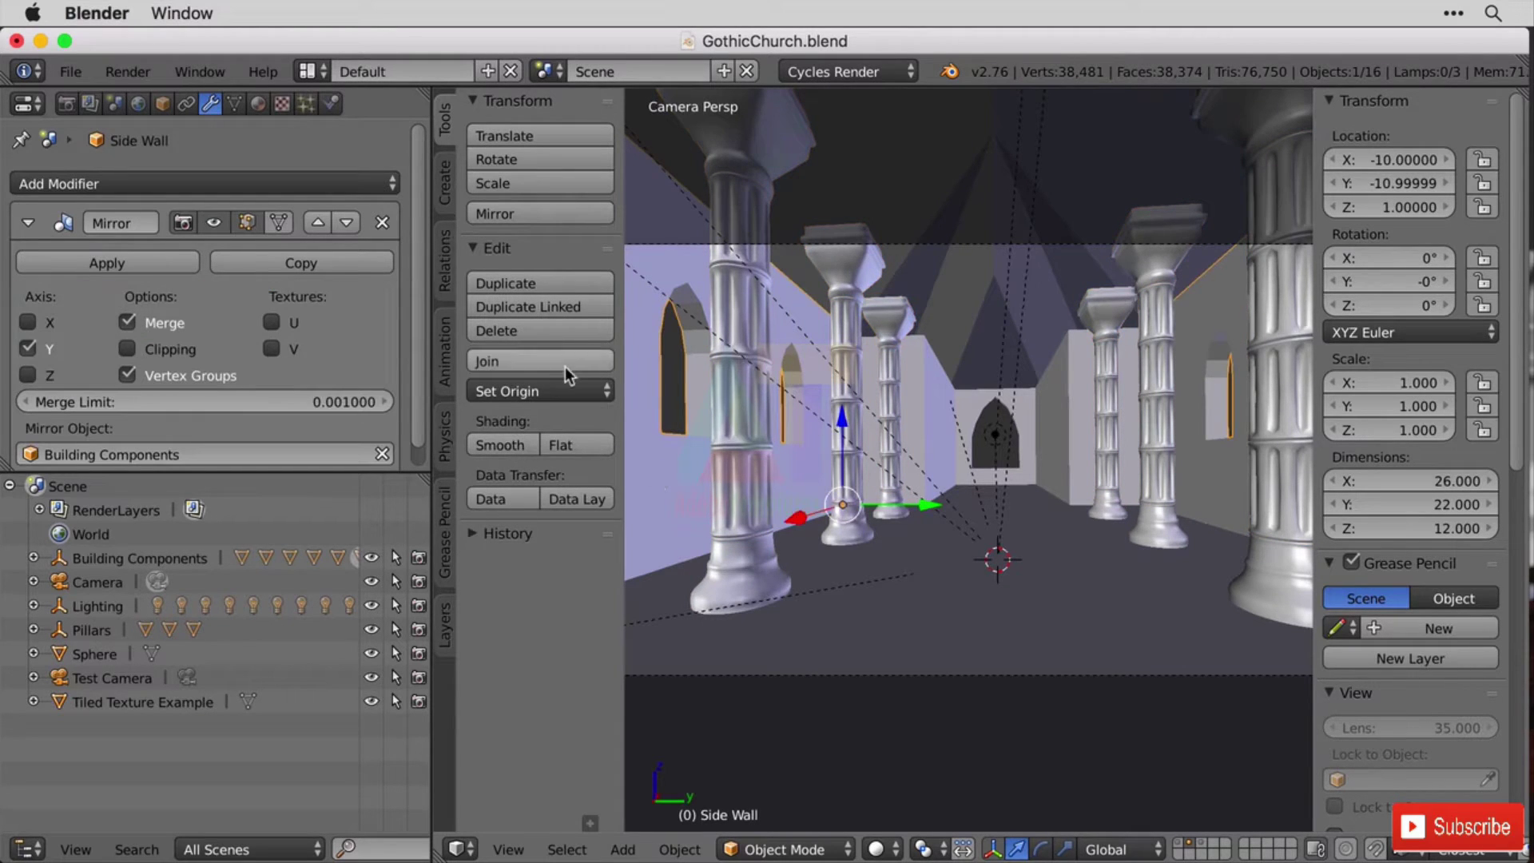
pyautogui.click(519, 445)
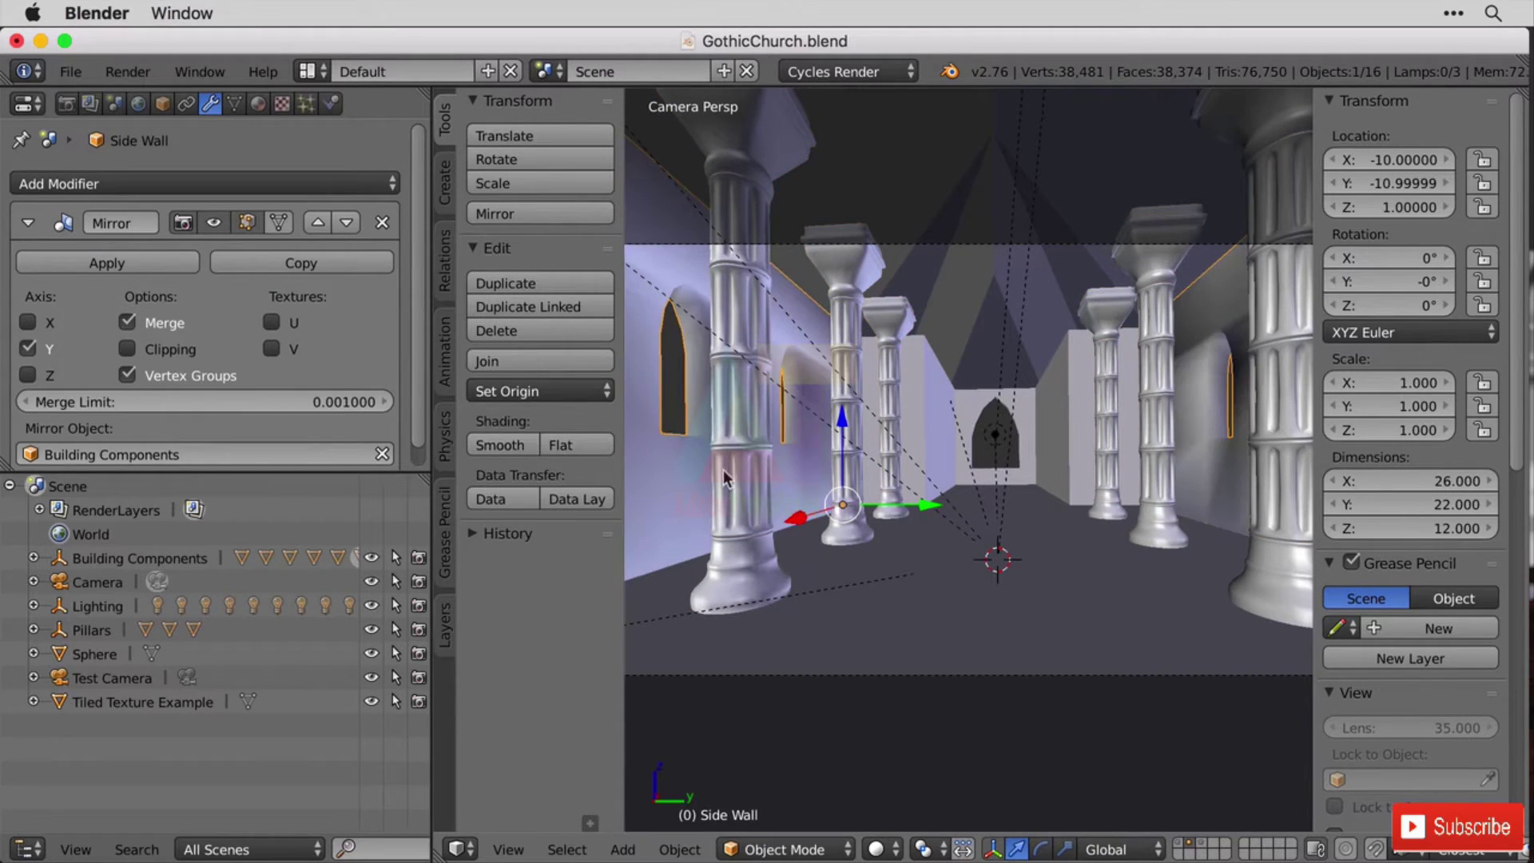
pyautogui.scroll(1, 827, 551)
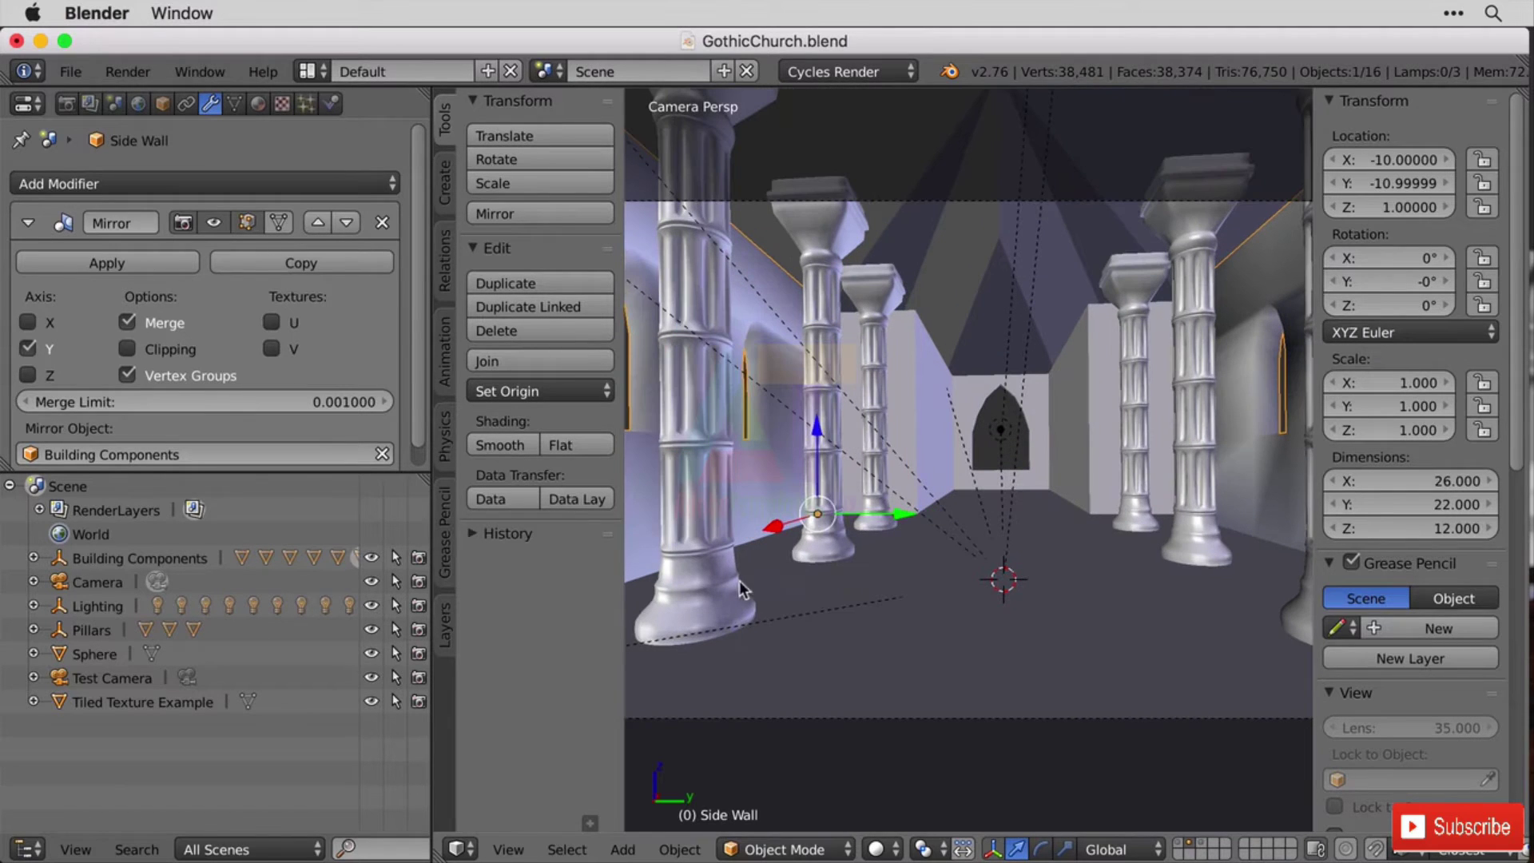
pyautogui.scroll(-1, 832, 460)
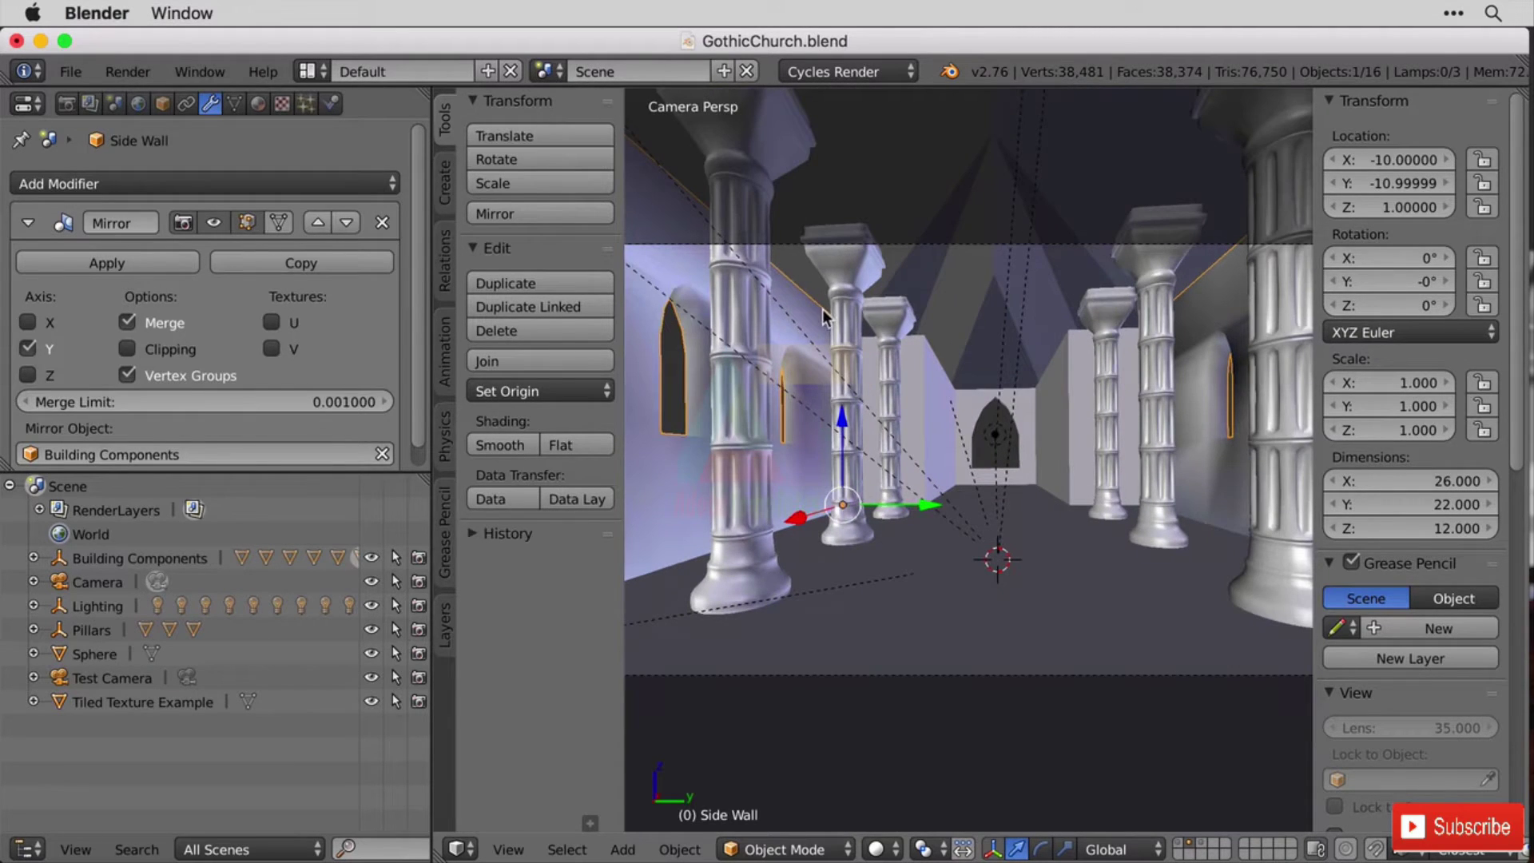
# Hide the properties sidebar and the tool shelf to enlarge the camera view.
pyautogui.press('n')
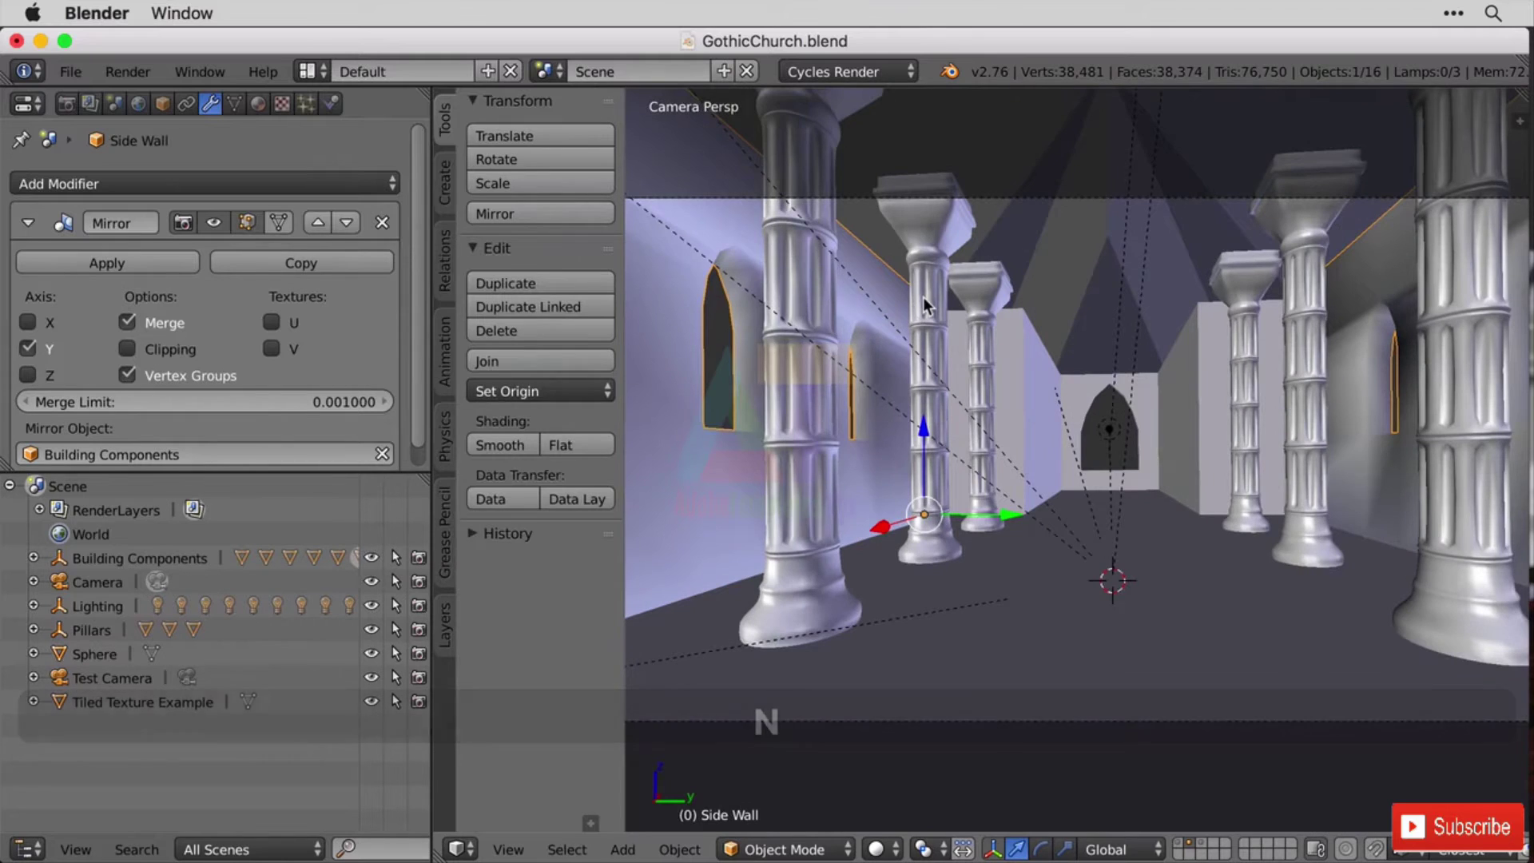
pyautogui.press('t')
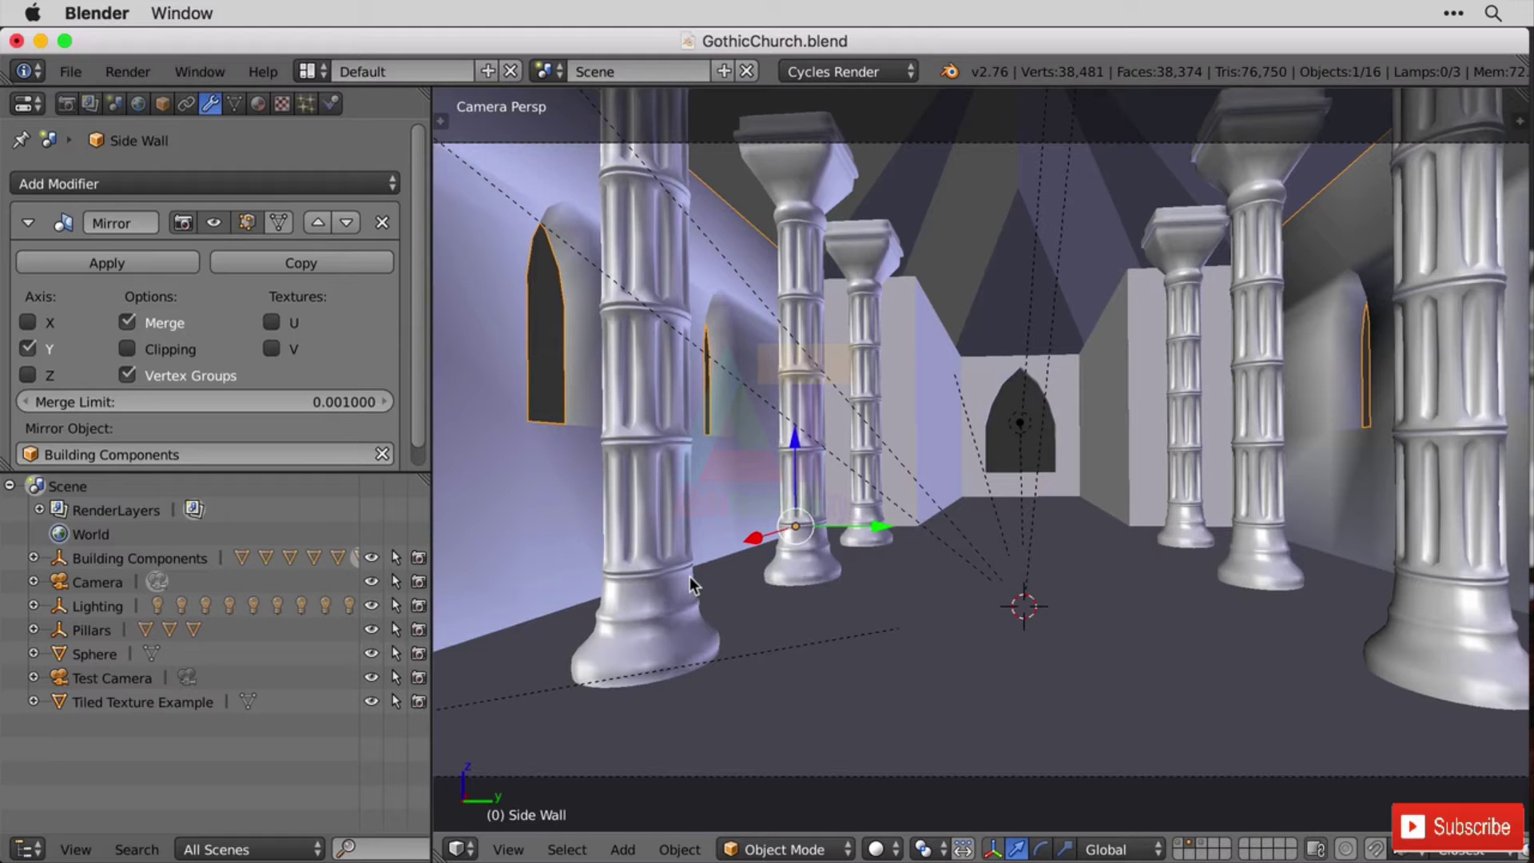
# Check the lights and sphere on layer 1 through the camera, and return to the church geometry on layer 2.
pyautogui.scroll(-8, 1101, 559)
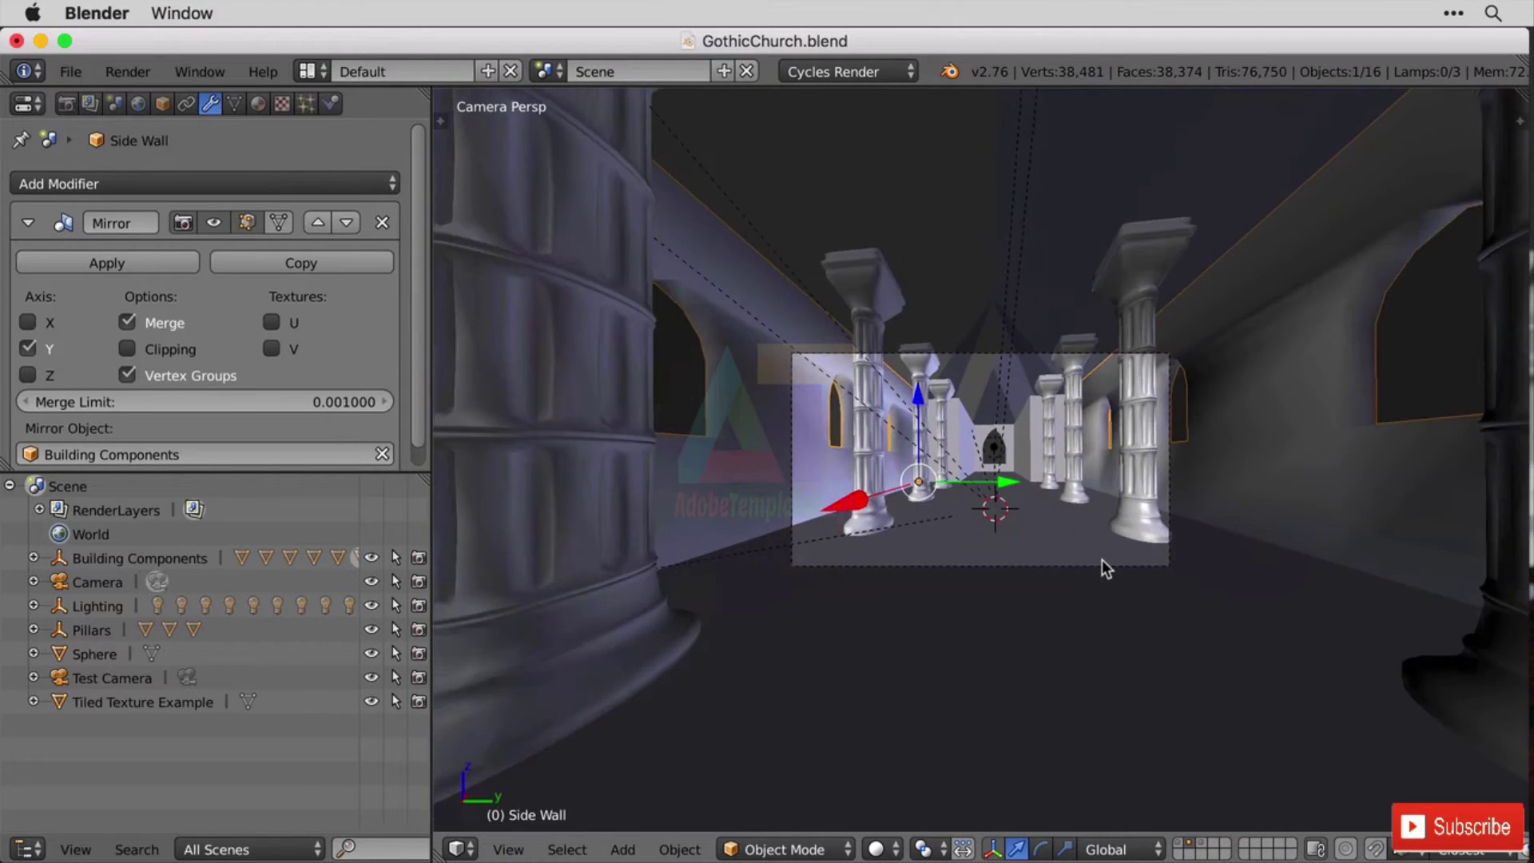
pyautogui.scroll(4, 1101, 559)
pyautogui.scroll(3, 1102, 562)
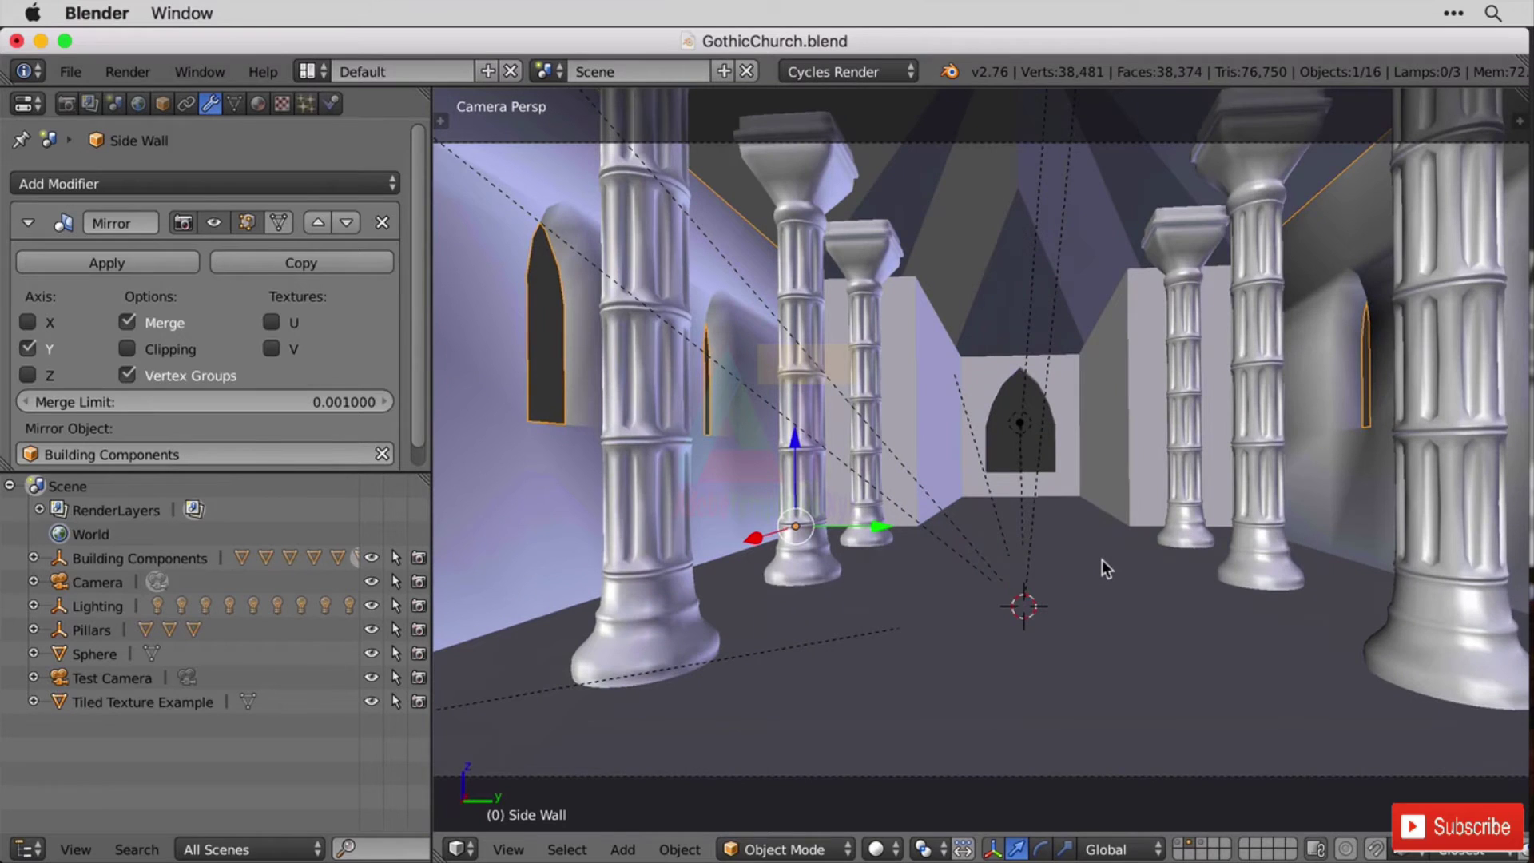
pyautogui.click(1183, 844)
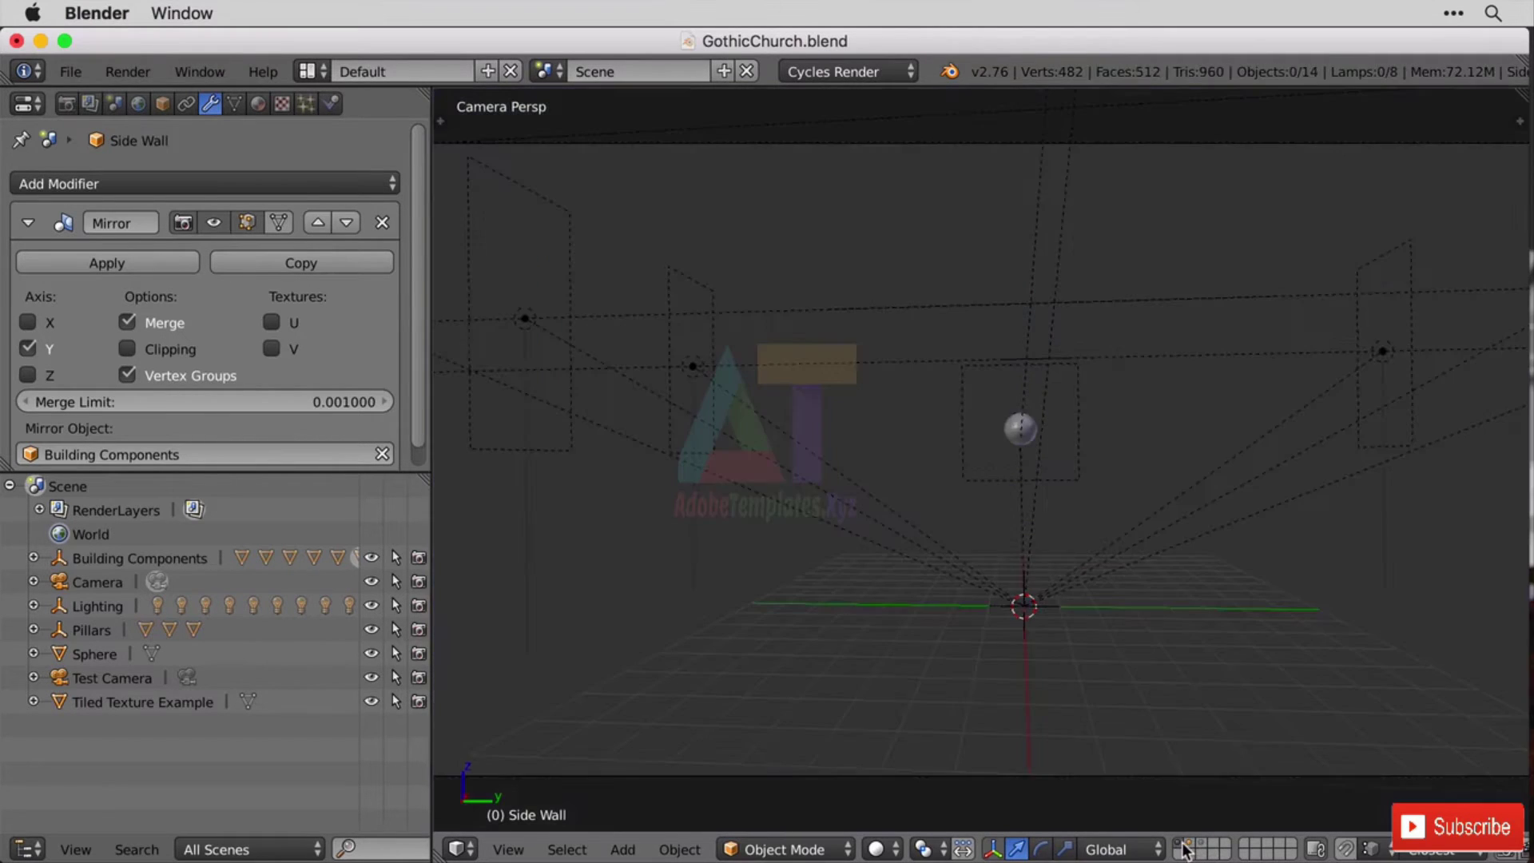
pyautogui.click(1185, 845)
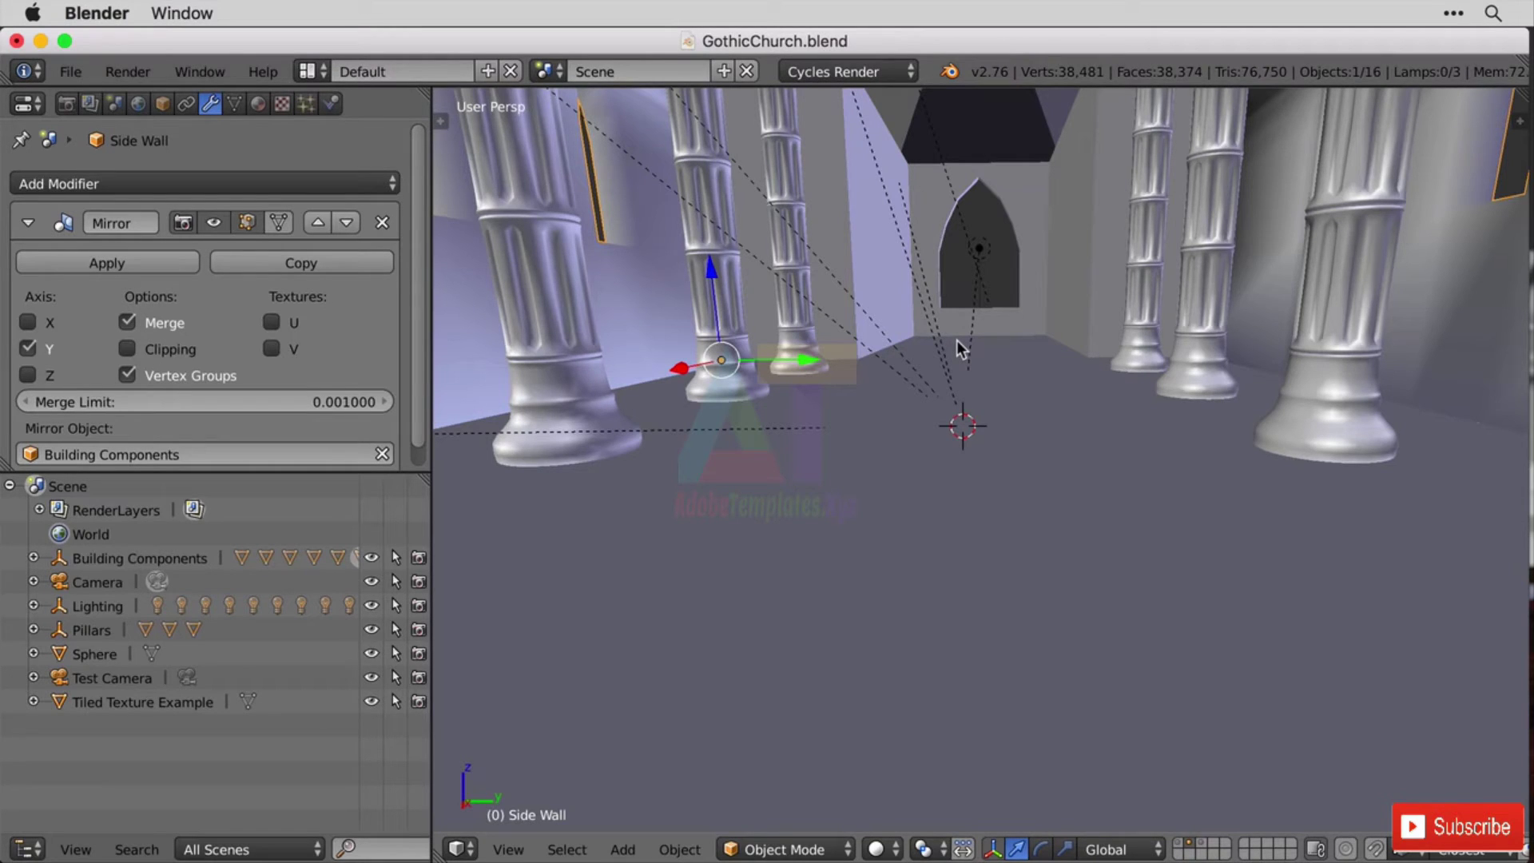
# Select the church floor and move it to layer 11.
pyautogui.scroll(-8, 982, 362)
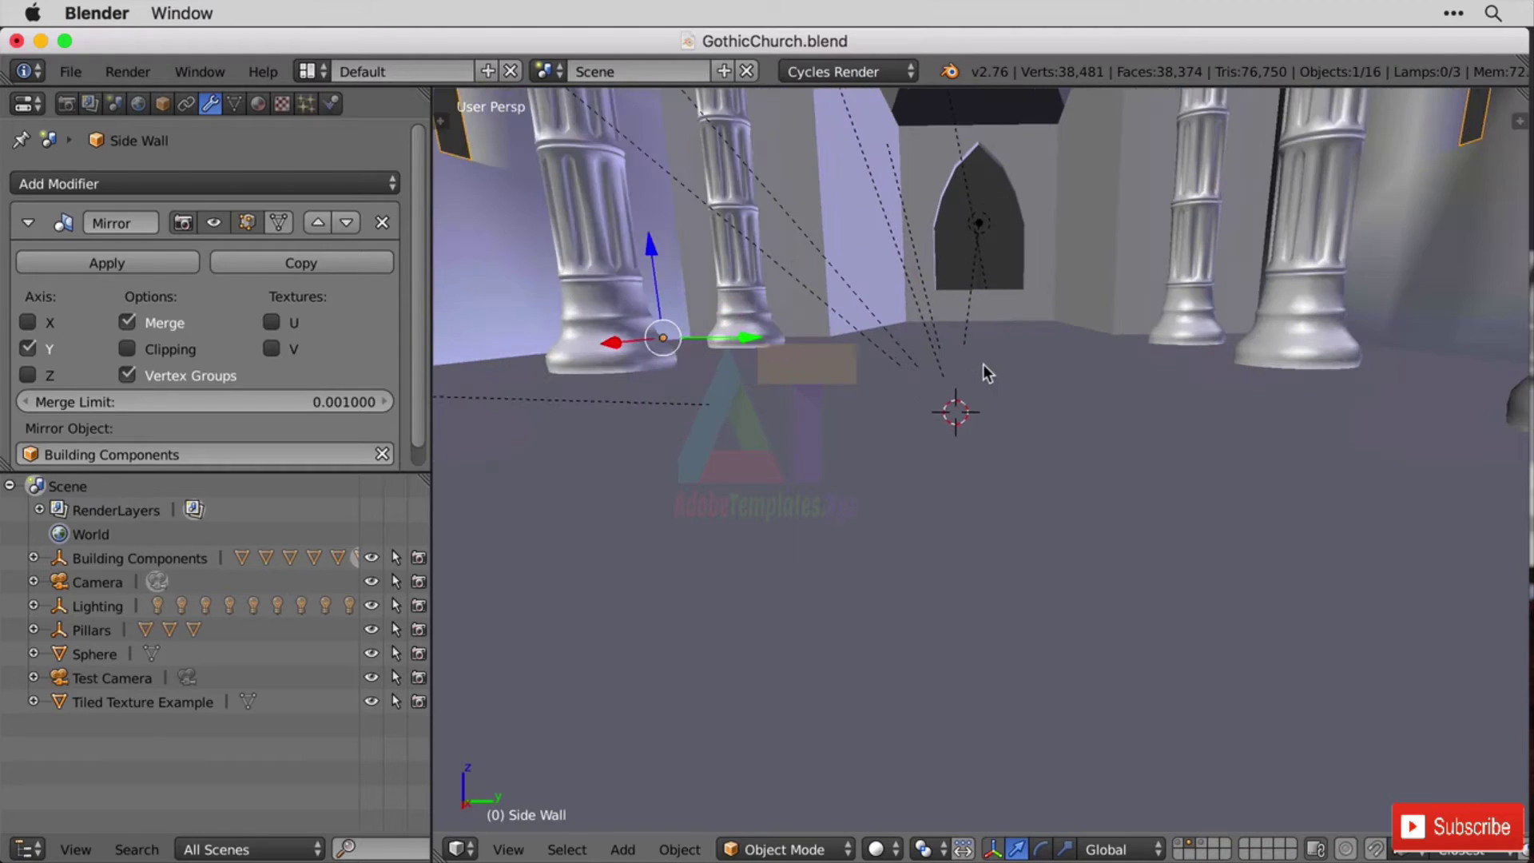
pyautogui.scroll(-6, 983, 362)
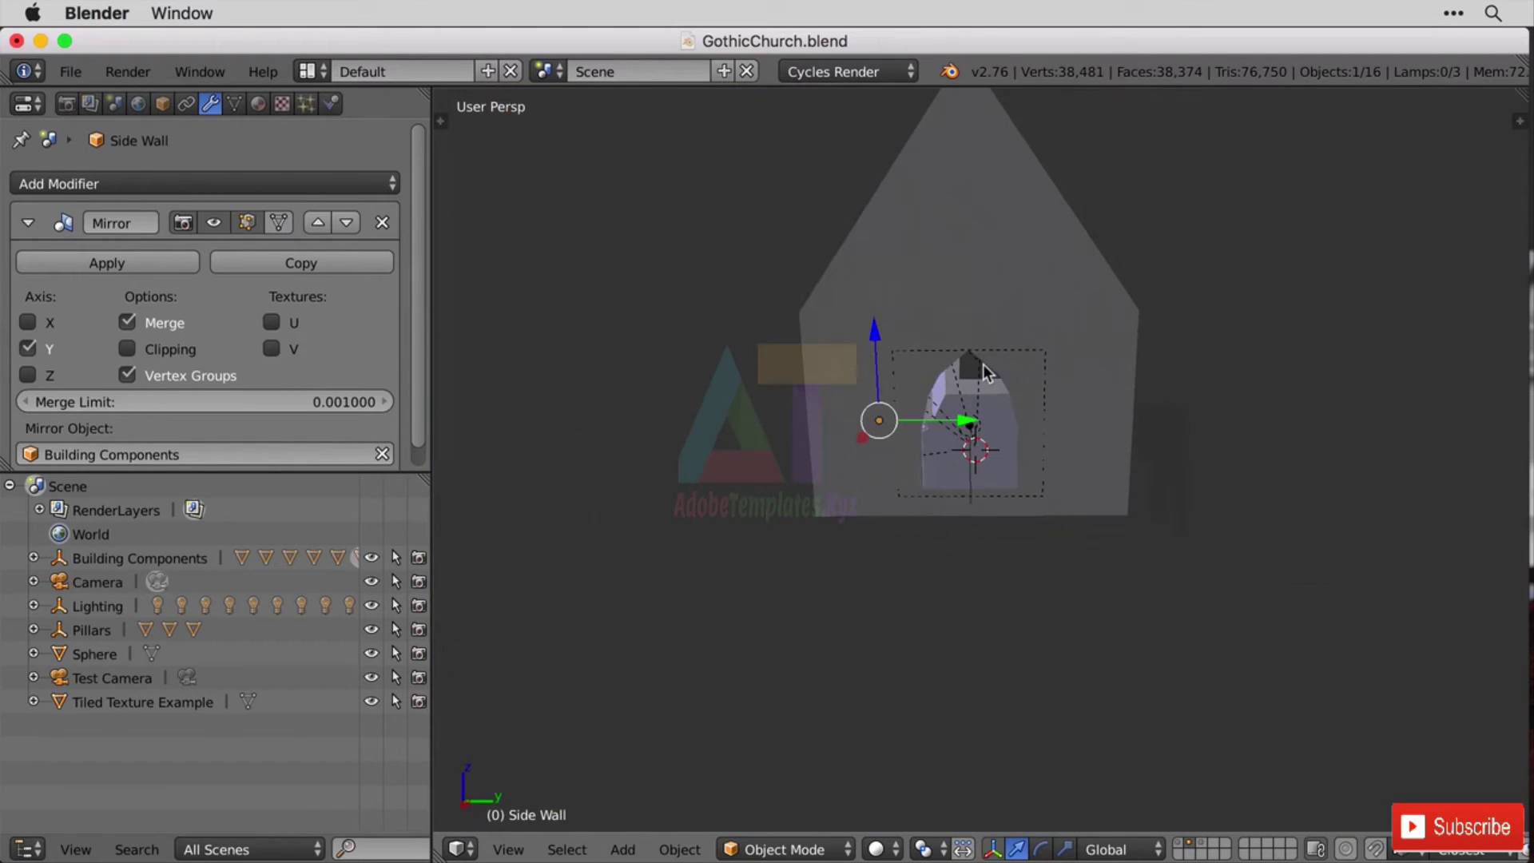
pyautogui.moveTo(1258, 401)
pyautogui.mouseDown(button='middle')
pyautogui.moveTo(1195, 409)
pyautogui.moveTo(1115, 379)
pyautogui.moveTo(1219, 393)
pyautogui.moveTo(1125, 399)
pyautogui.moveTo(1198, 420)
pyautogui.moveTo(1322, 389)
pyautogui.moveTo(1346, 401)
pyautogui.mouseUp(button='middle')
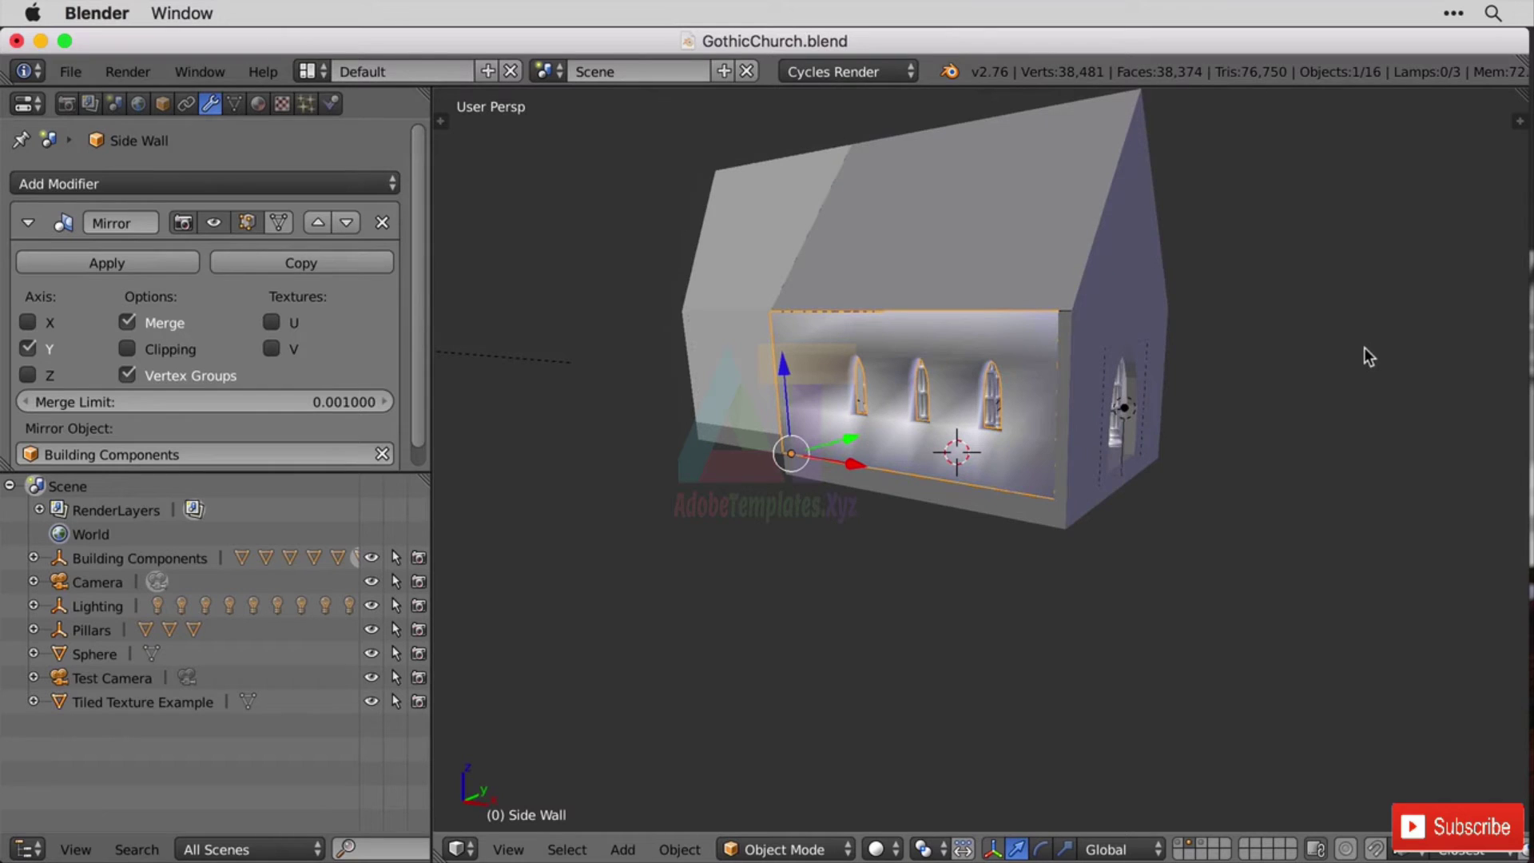
pyautogui.moveTo(1396, 307); pyautogui.dragTo(1334, 309, button='middle')
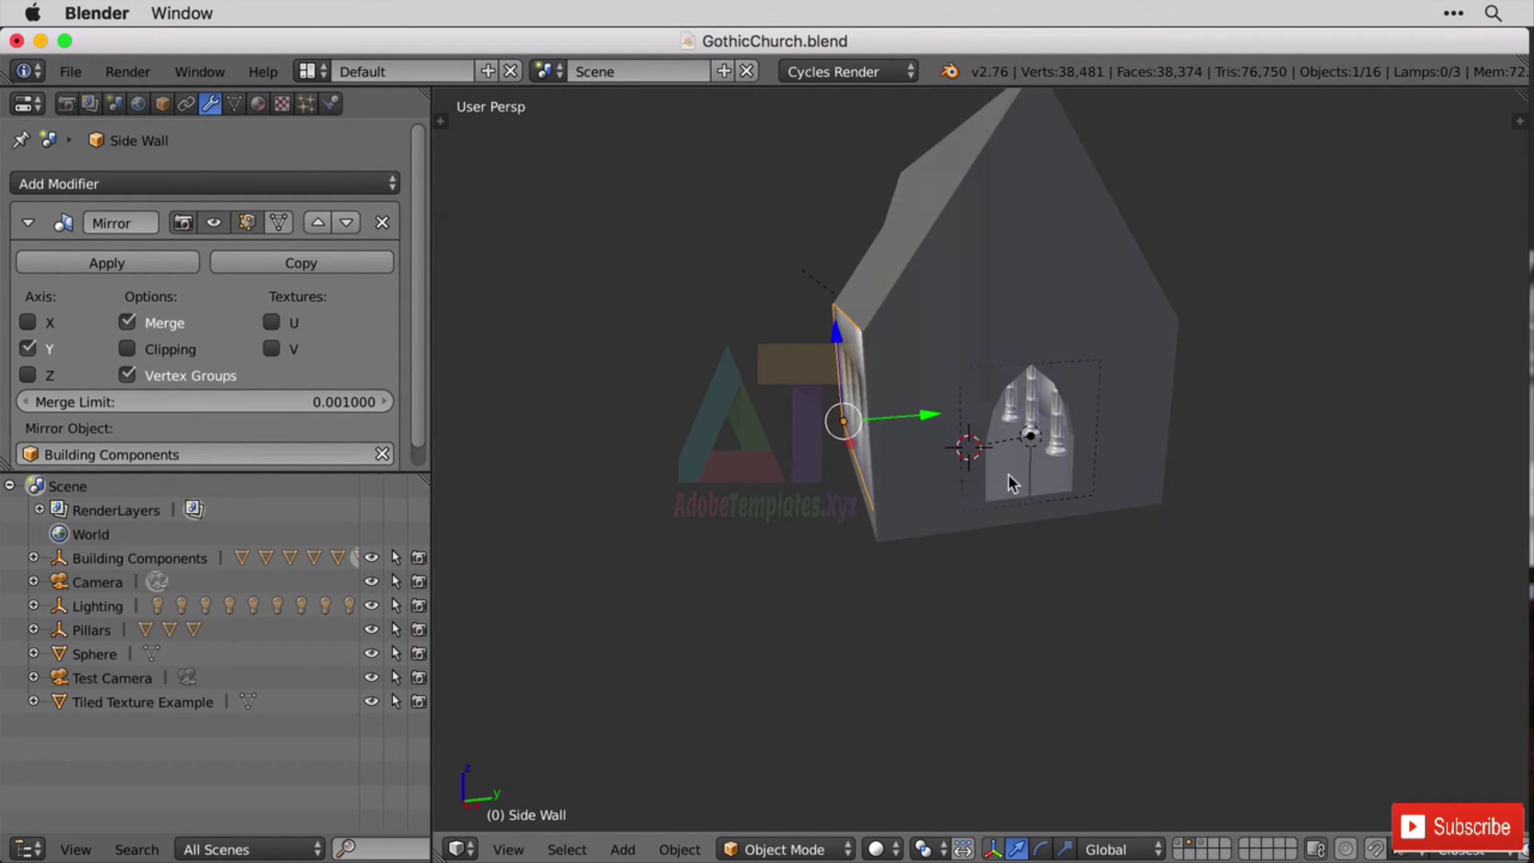
pyautogui.rightClick(1028, 477)
pyautogui.rightClick(1023, 516)
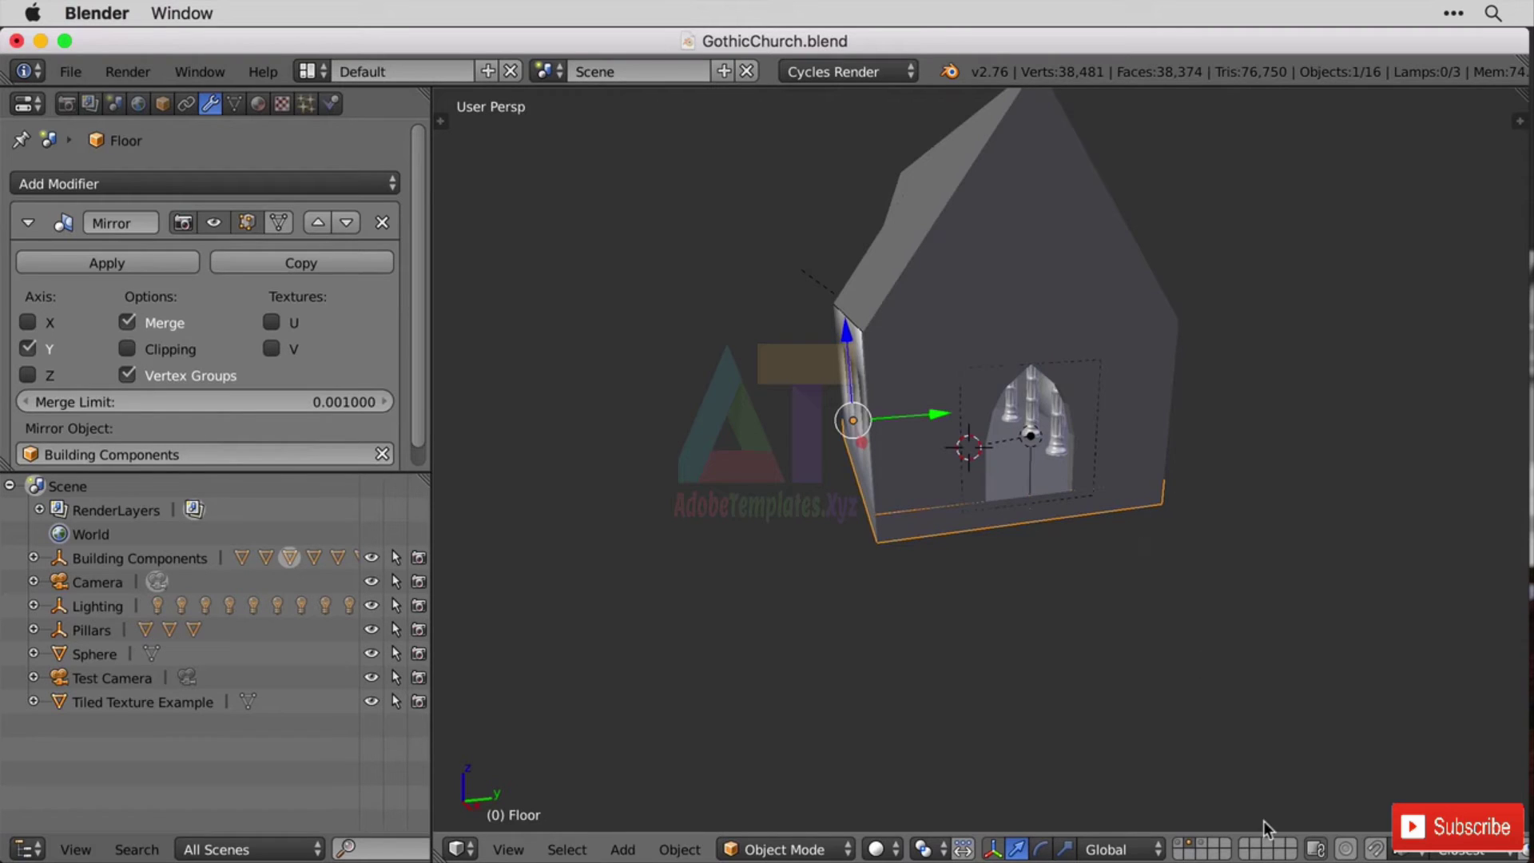
pyautogui.press('m')
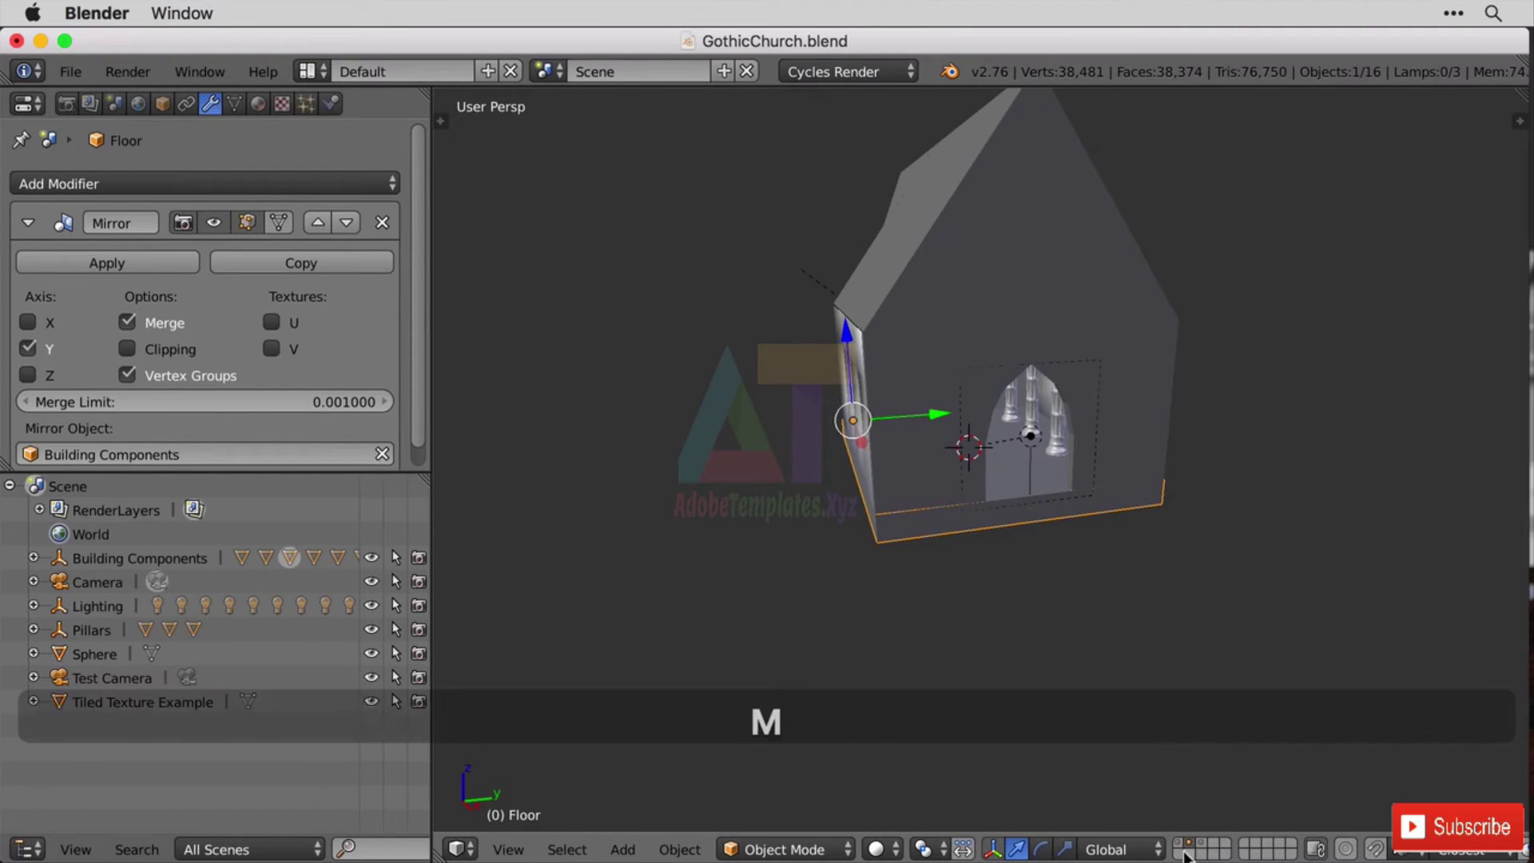
pyautogui.press('m')
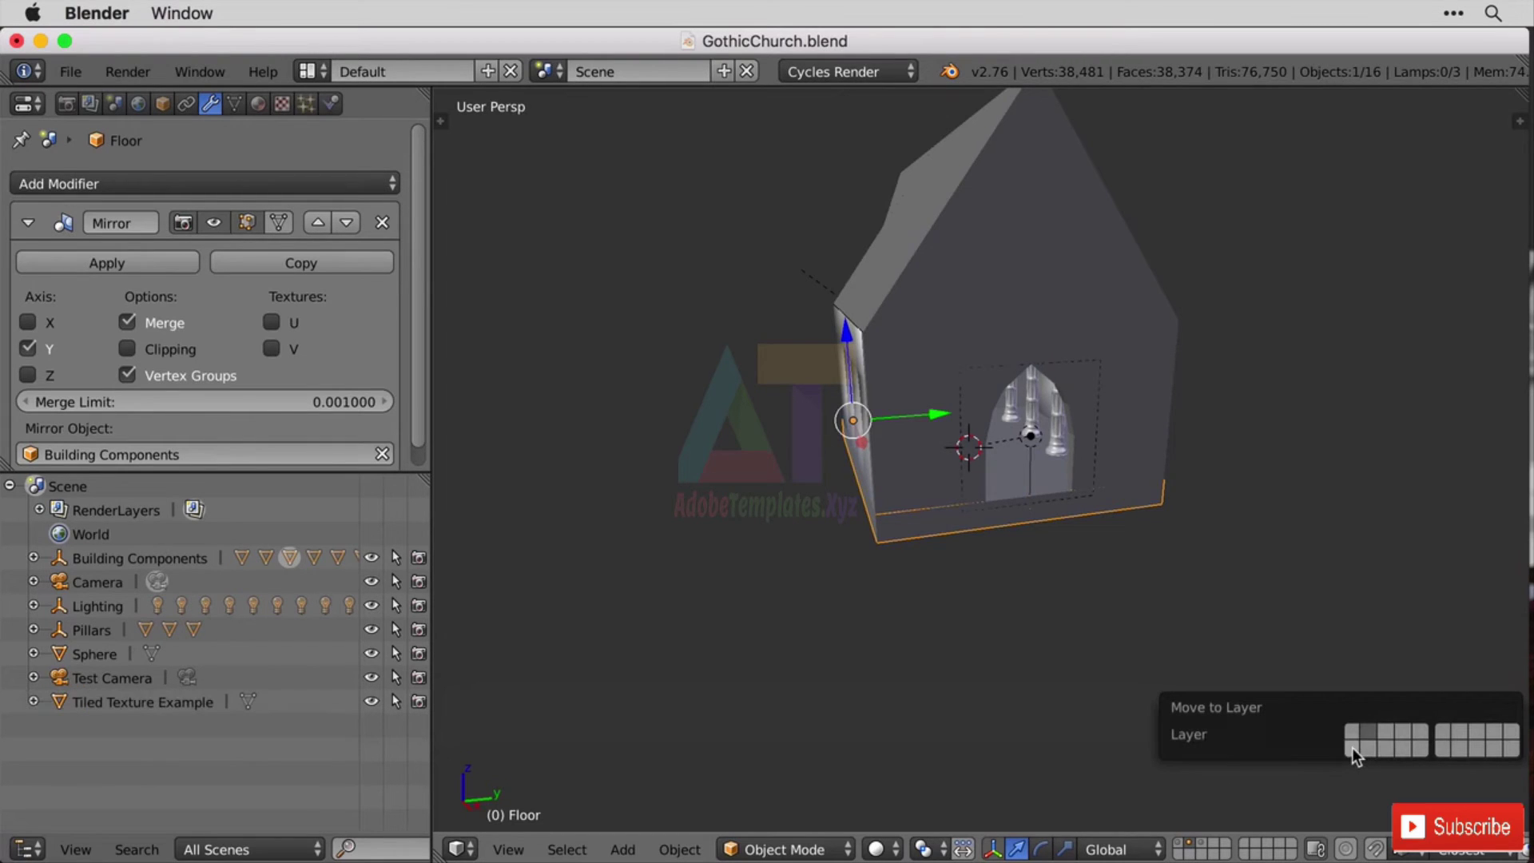
pyautogui.click(1352, 748)
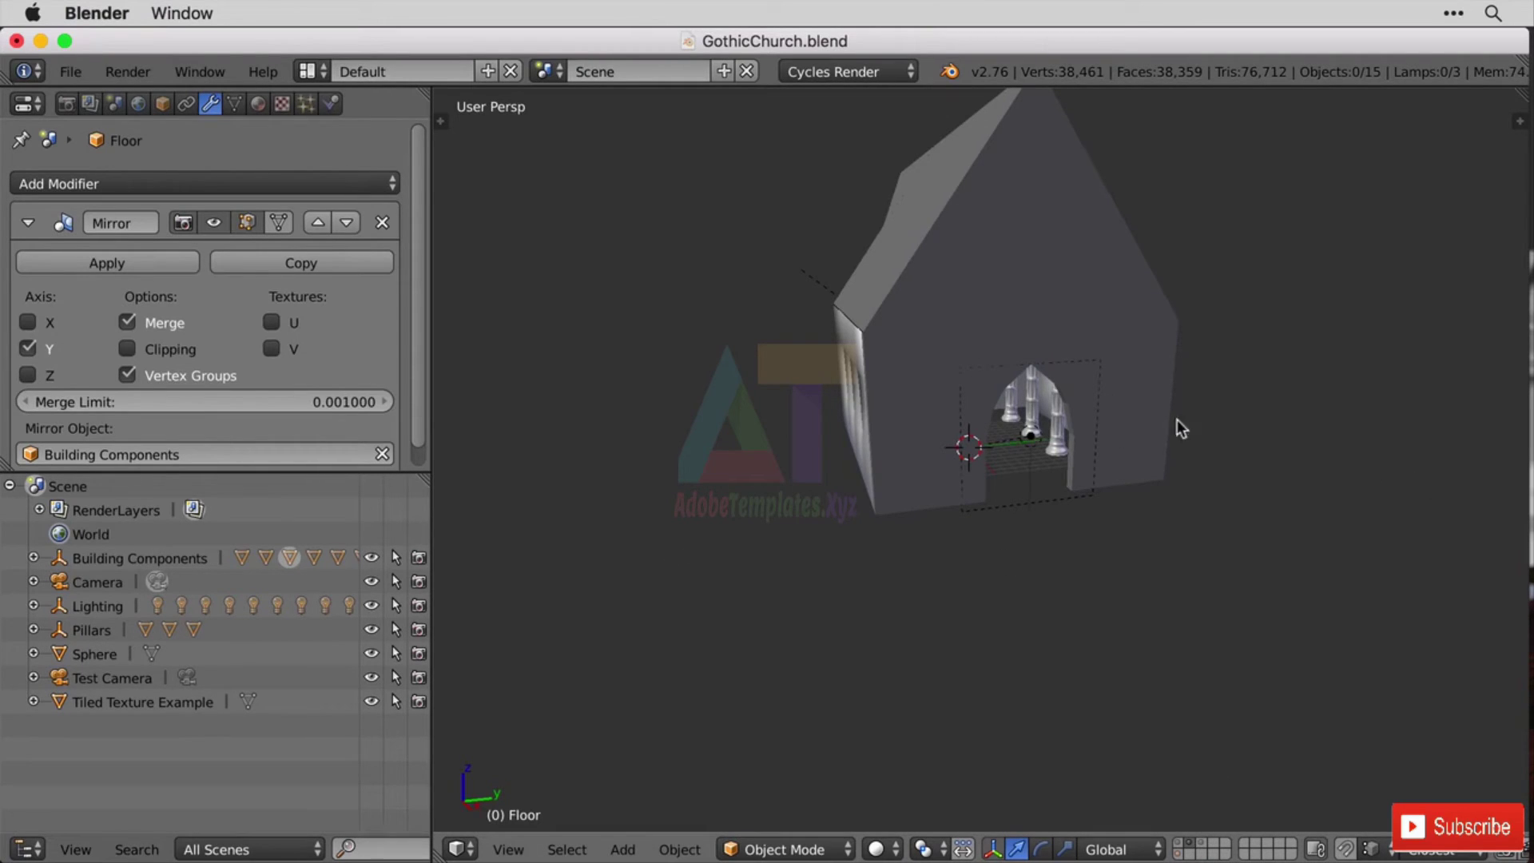
# Select the front wall, roof, side wall, rear side section and pillar tops together and move them to layer 12.
pyautogui.rightClick(1114, 431)
pyautogui.moveTo(937, 504); pyautogui.dragTo(897, 267, button='middle')
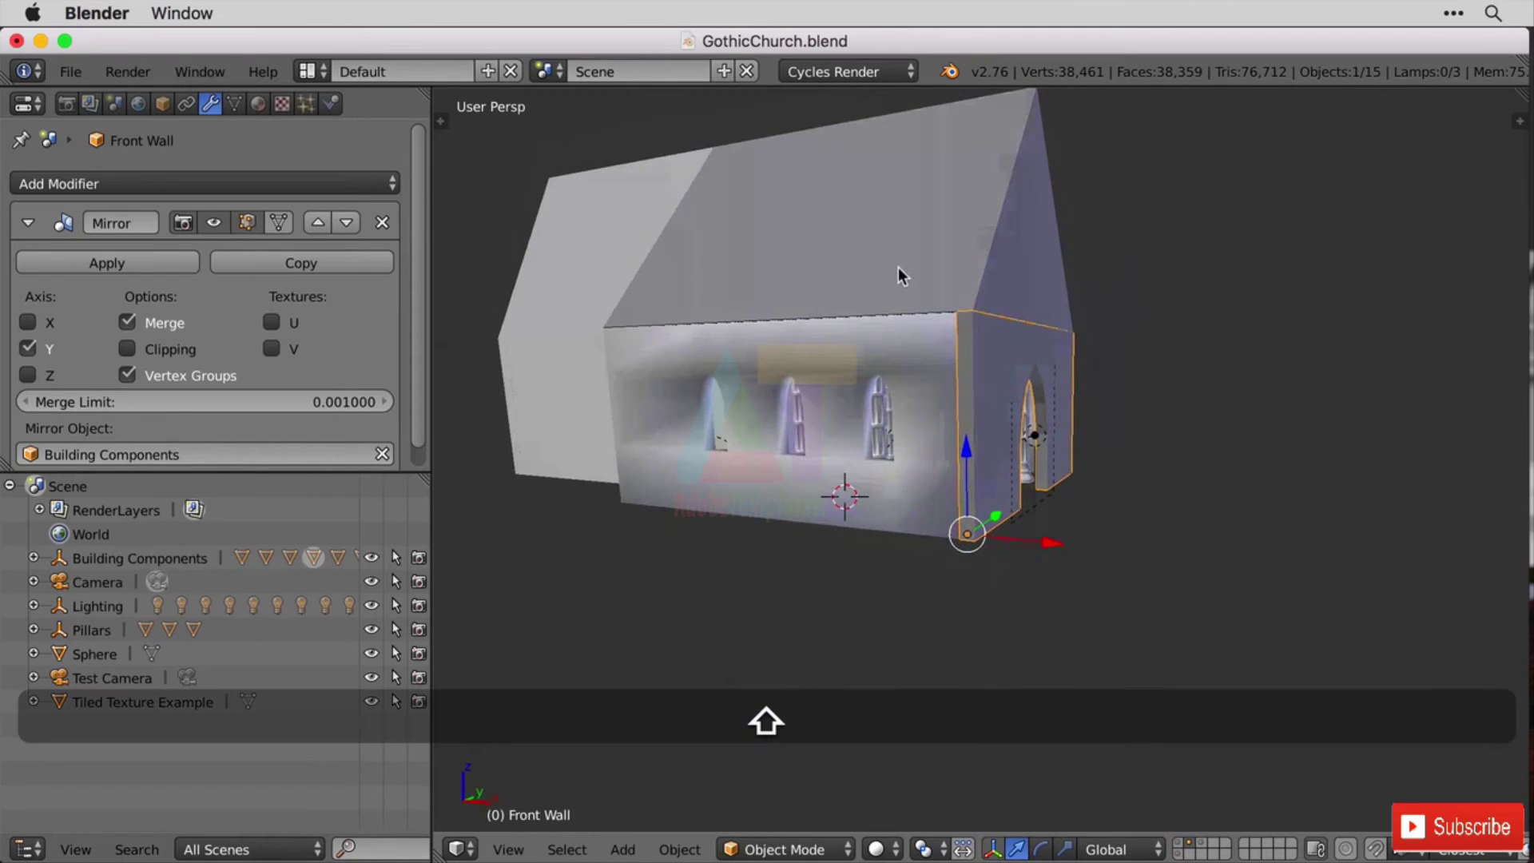
pyautogui.keyDown('shift'); pyautogui.rightClick(898, 266); pyautogui.keyUp('shift')
pyautogui.keyDown('shift'); pyautogui.rightClick(904, 507); pyautogui.keyUp('shift')
pyautogui.moveTo(1301, 531); pyautogui.dragTo(1140, 428, button='middle')
pyautogui.keyDown('shift'); pyautogui.rightClick(1140, 428); pyautogui.keyUp('shift')
pyautogui.moveTo(1015, 647); pyautogui.dragTo(924, 385, button='middle')
pyautogui.keyDown('shift'); pyautogui.rightClick(924, 391); pyautogui.keyUp('shift')
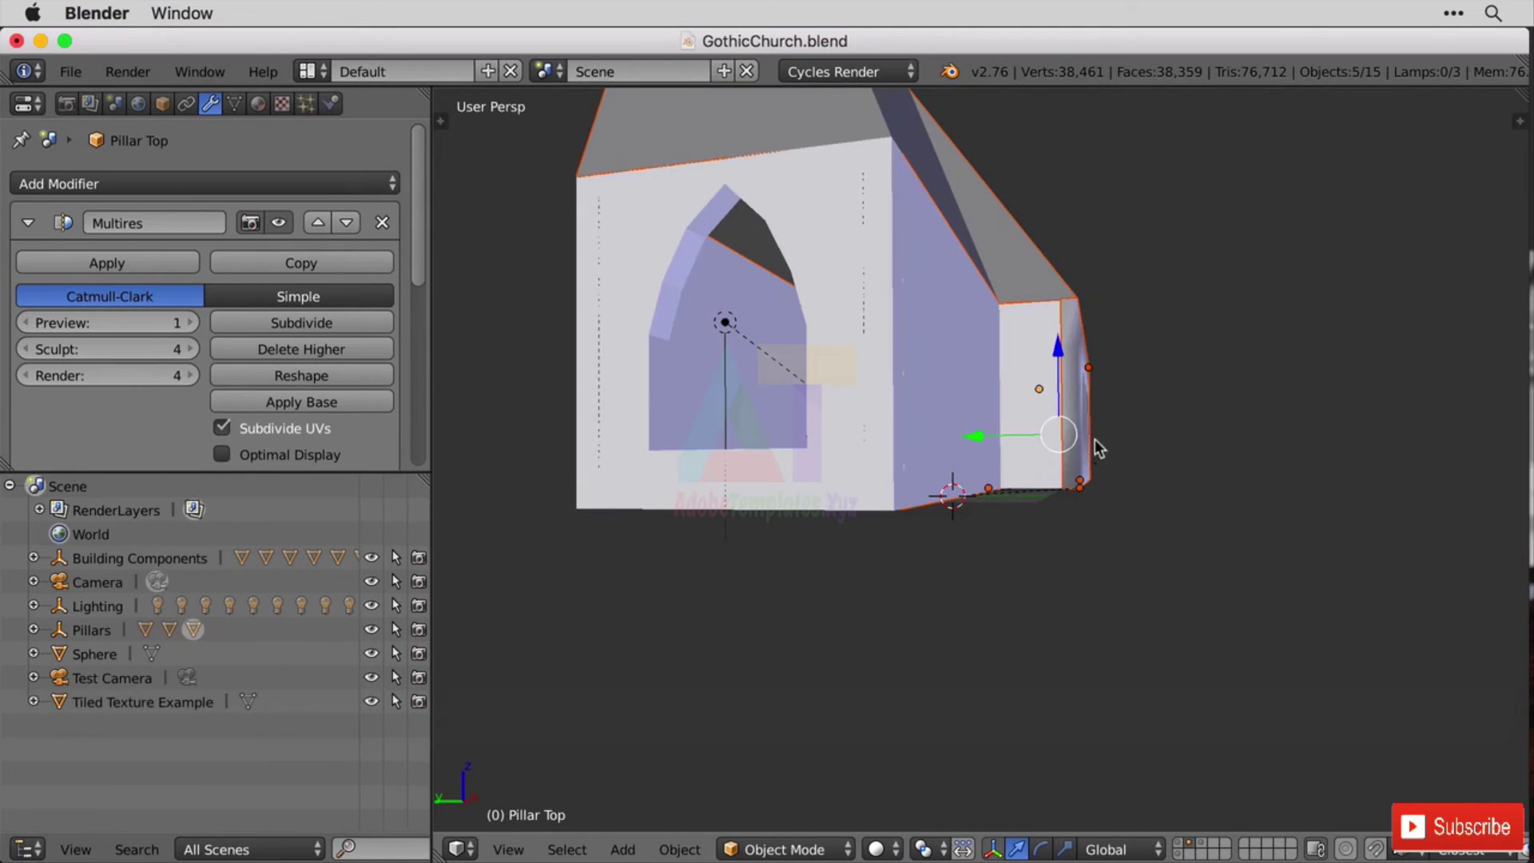
pyautogui.moveTo(1094, 439); pyautogui.dragTo(891, 461, button='middle')
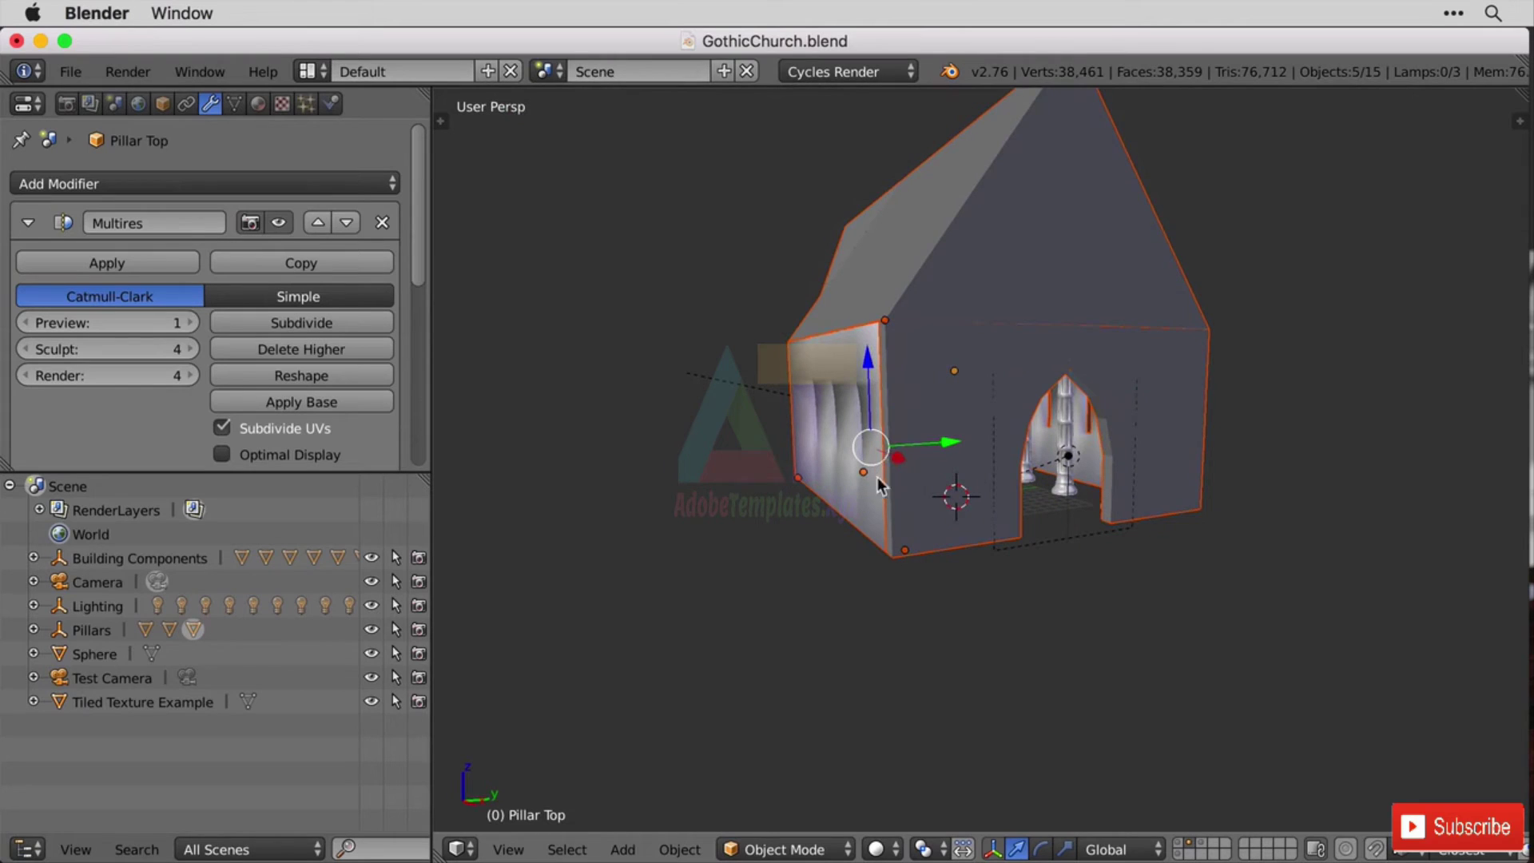
pyautogui.press('m')
pyautogui.press('m')
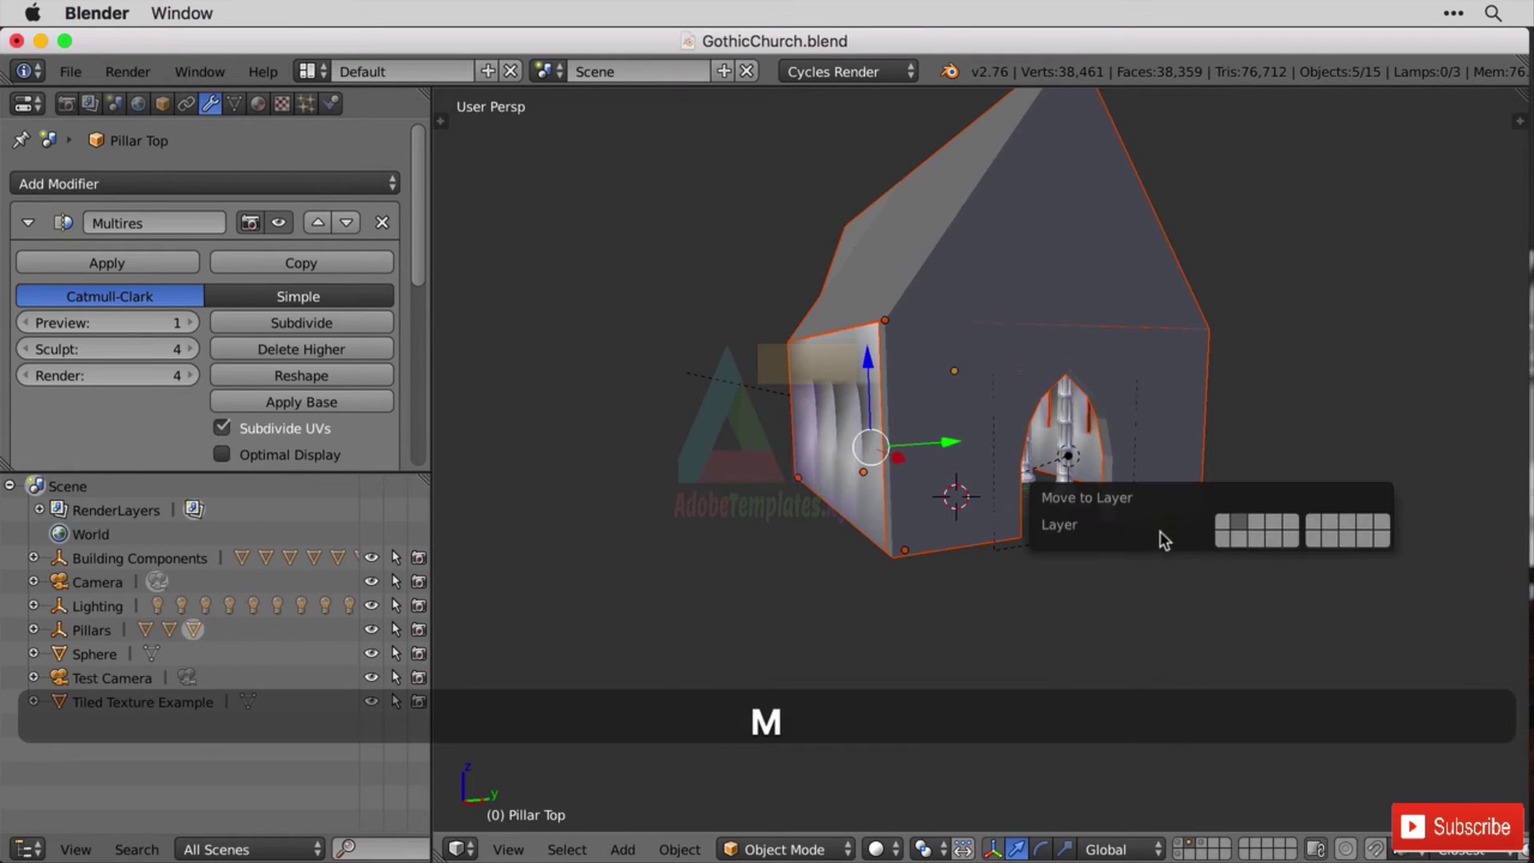
pyautogui.click(1240, 539)
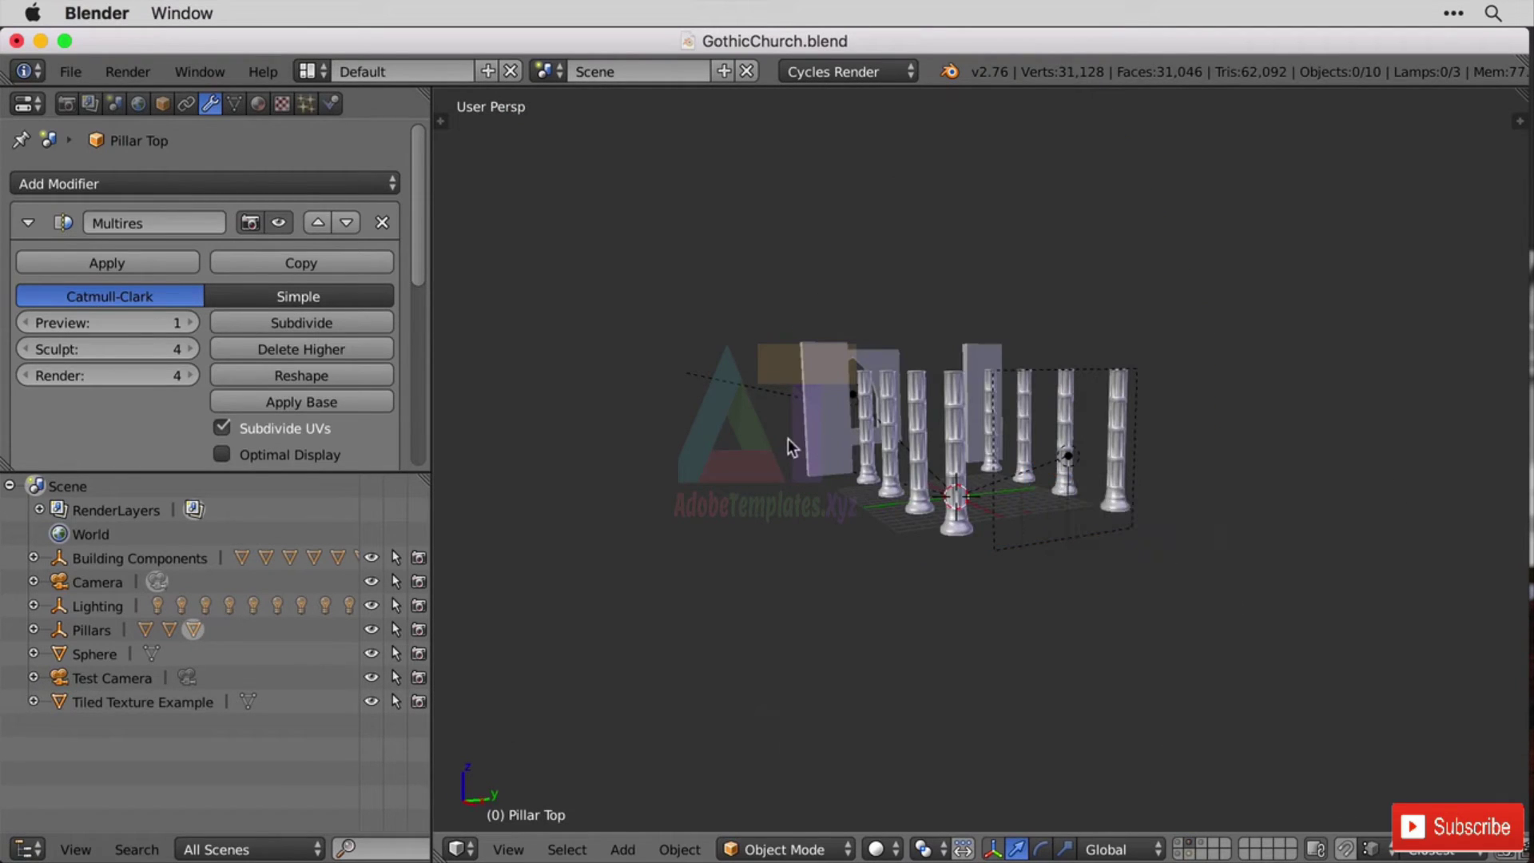
# Select the remaining pair of upright wall slabs and the back wall and move them to layer 12.
pyautogui.moveTo(788, 438); pyautogui.dragTo(818, 413, button='middle')
pyautogui.rightClick(817, 414)
pyautogui.keyDown('shift'); pyautogui.rightClick(735, 300); pyautogui.keyUp('shift')
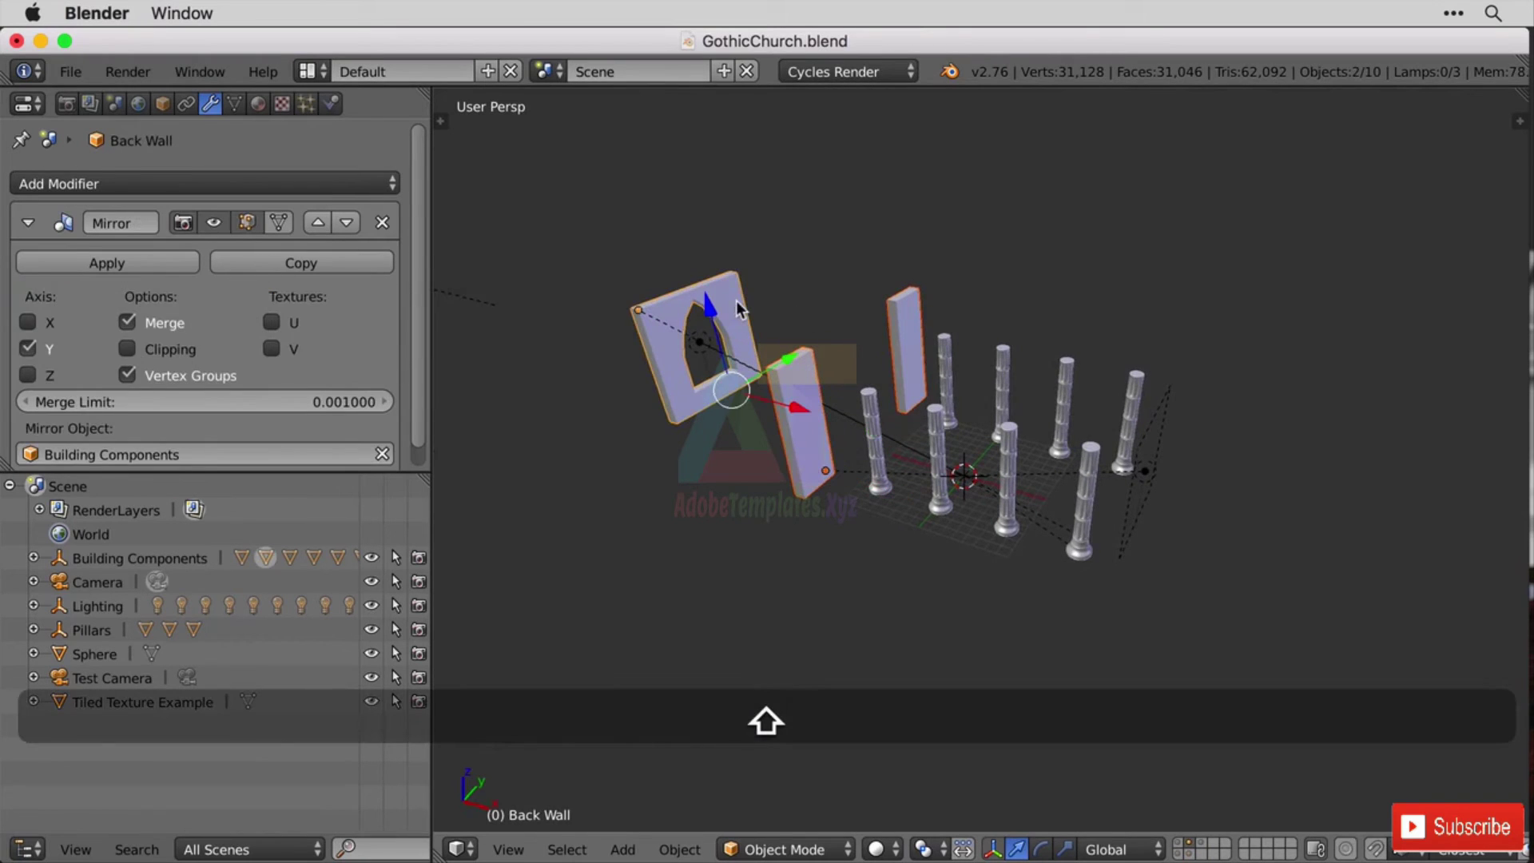
pyautogui.press('m')
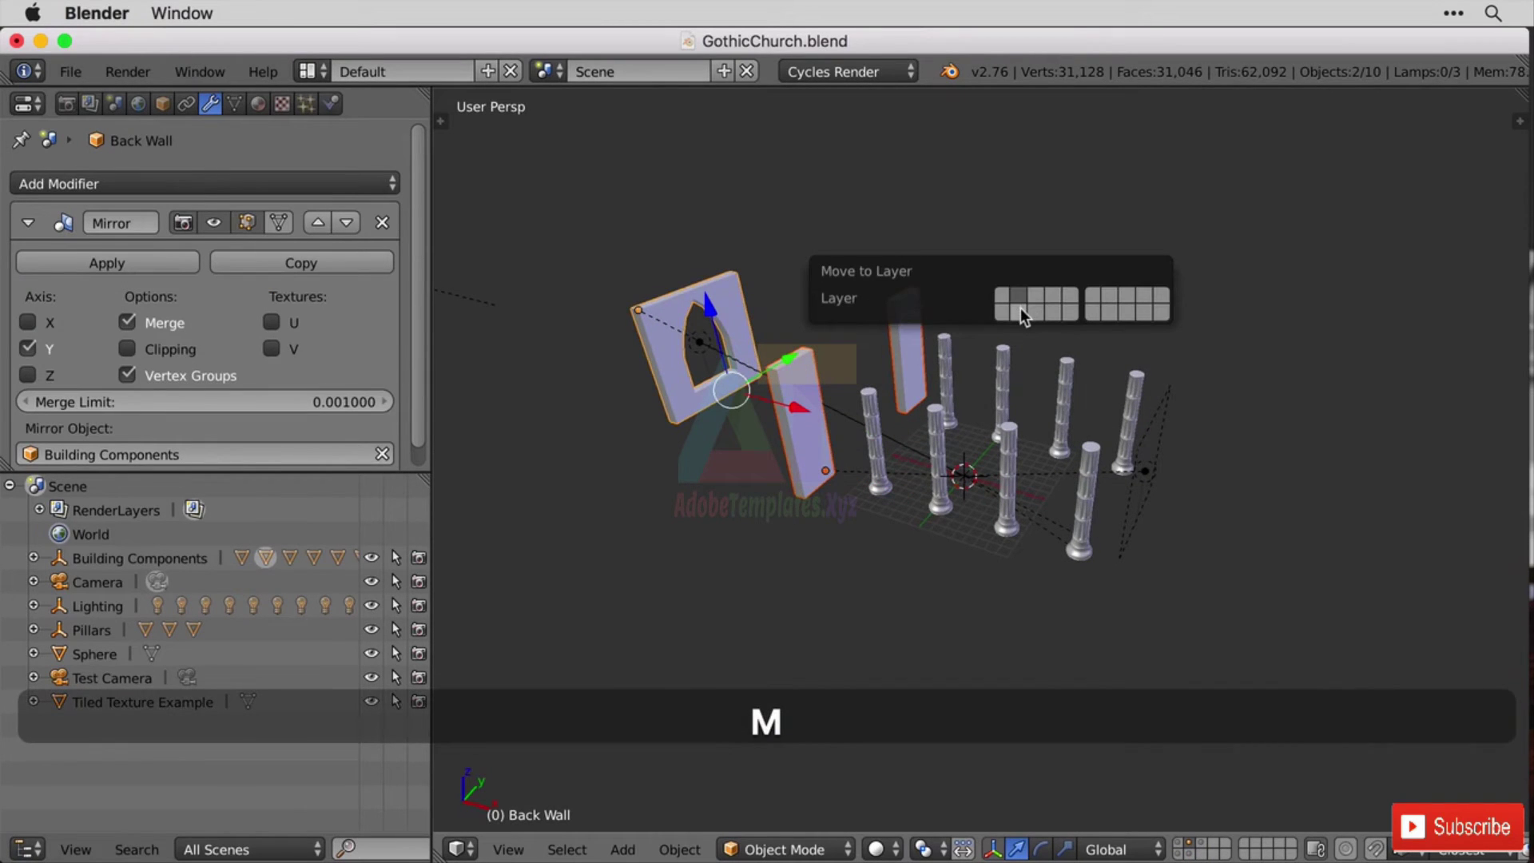
pyautogui.click(1019, 312)
# Compare the contents of layers 1 and 2 by switching between them.
pyautogui.moveTo(1287, 535); pyautogui.dragTo(1186, 505, button='middle')
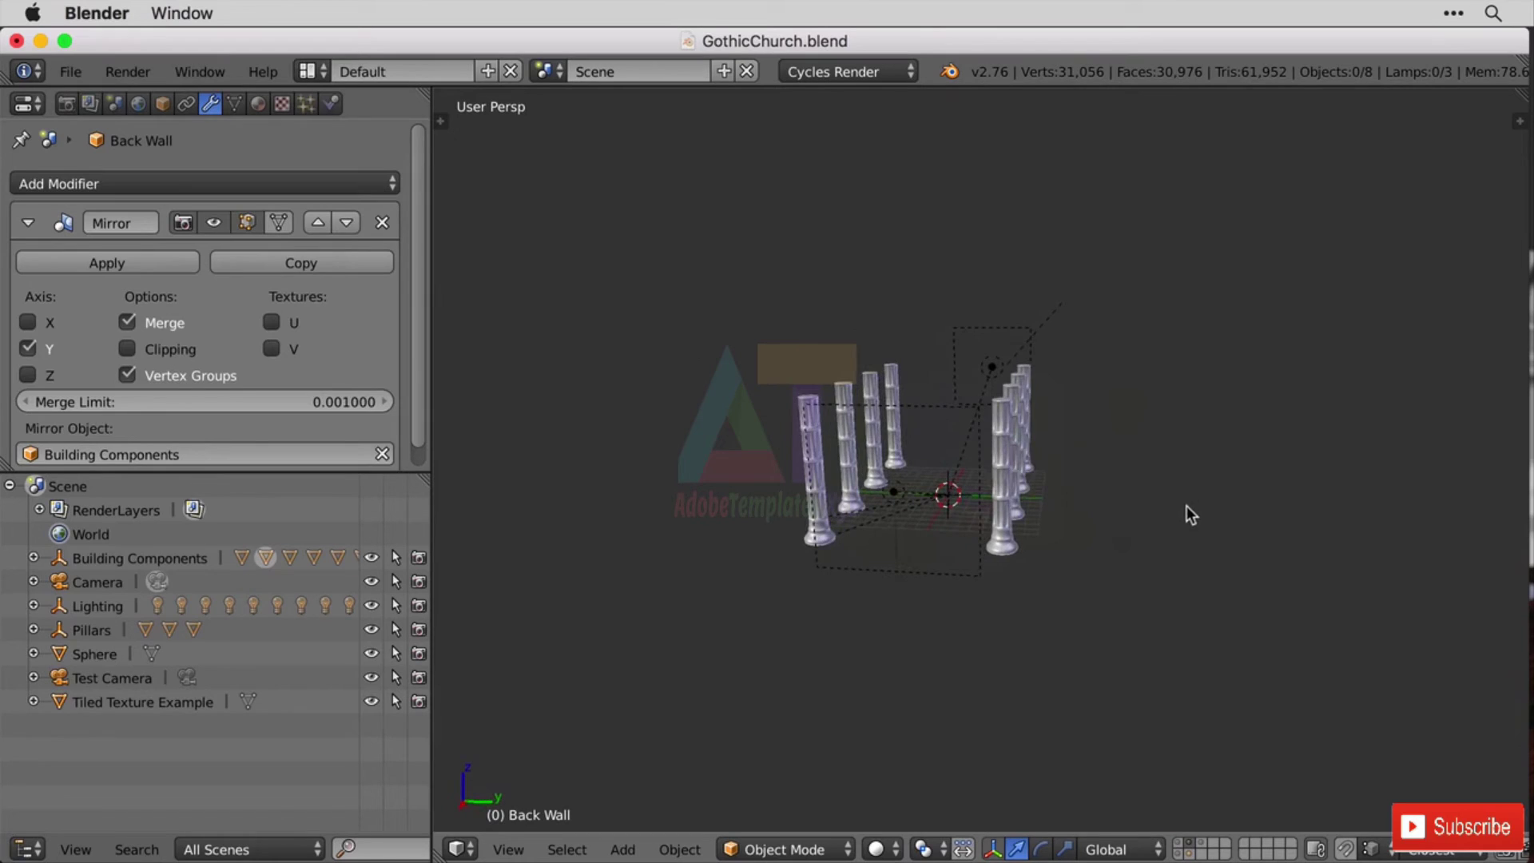
pyautogui.click(1189, 849)
pyautogui.click(1188, 843)
pyautogui.click(1178, 844)
pyautogui.click(1188, 841)
pyautogui.click(1178, 843)
pyautogui.click(1191, 843)
# Select the two area lamps left among the pillars and move them to layer 1.
pyautogui.rightClick(908, 501)
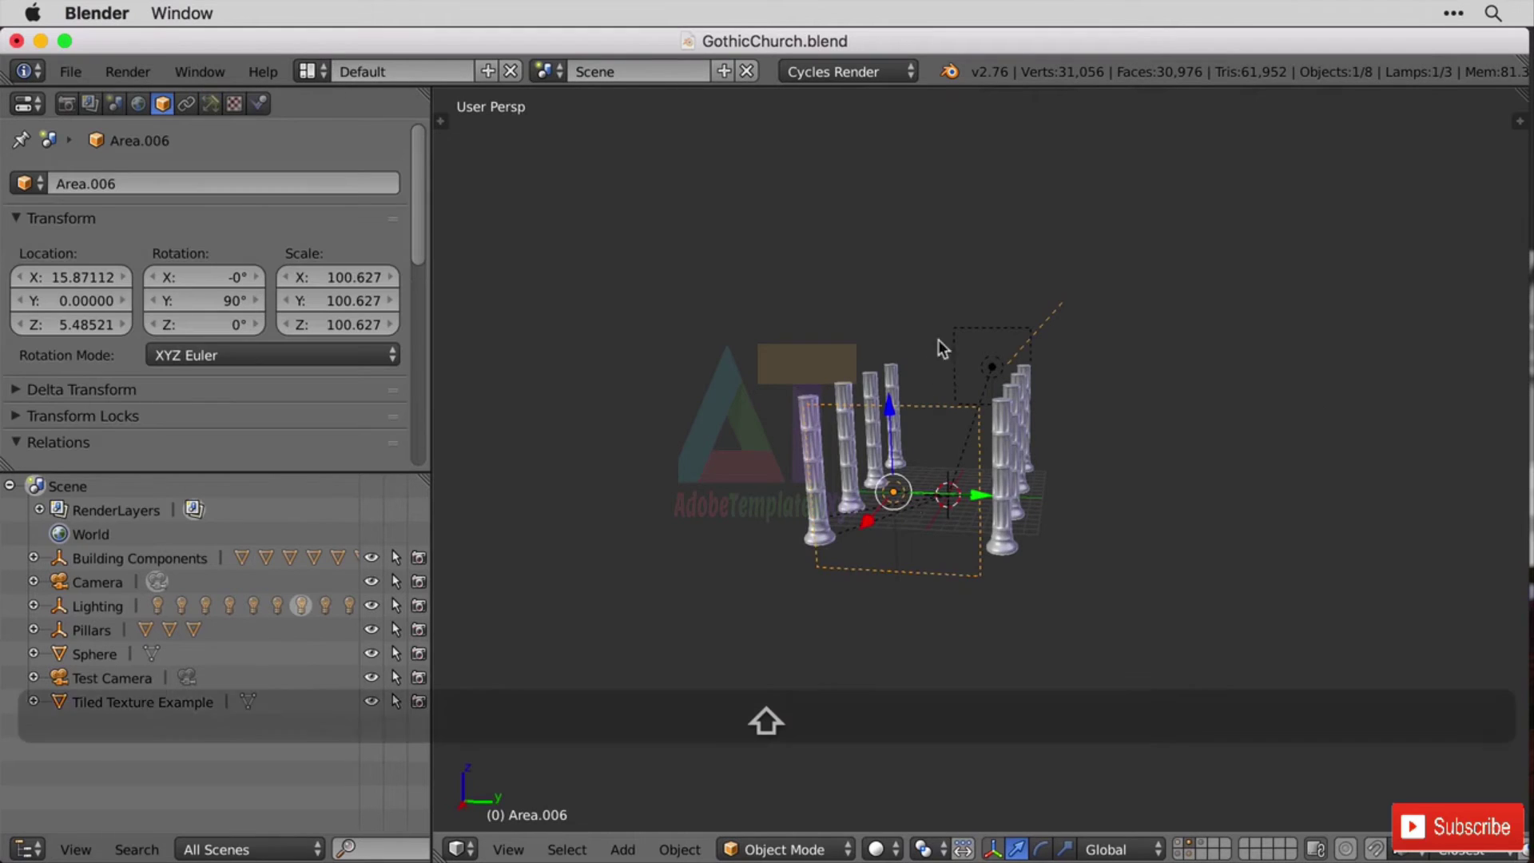
pyautogui.keyDown('shift'); pyautogui.rightClick(990, 365); pyautogui.keyUp('shift')
pyautogui.press('m')
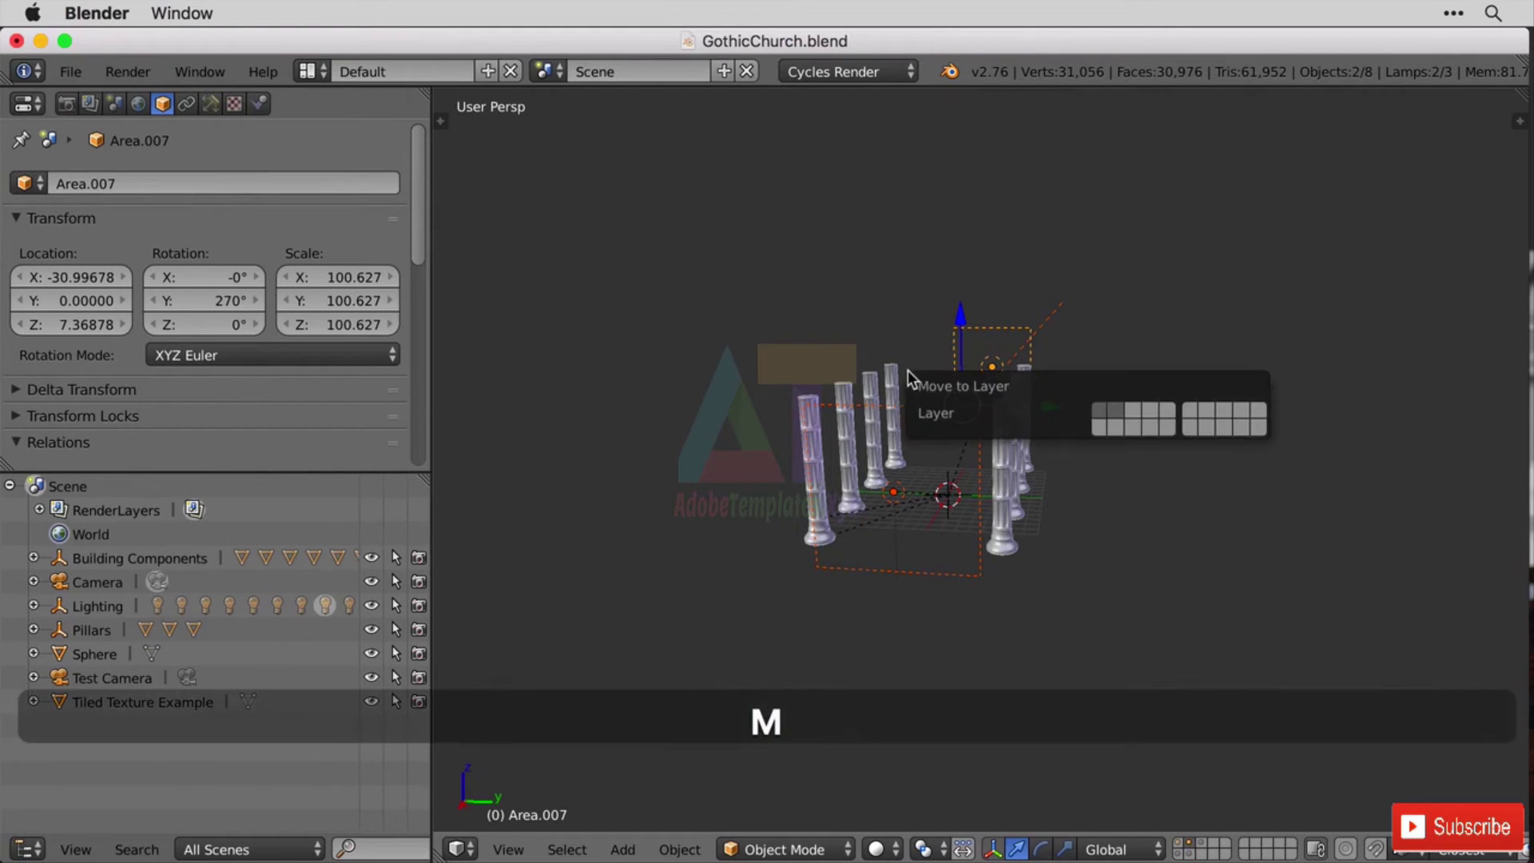
pyautogui.click(1101, 406)
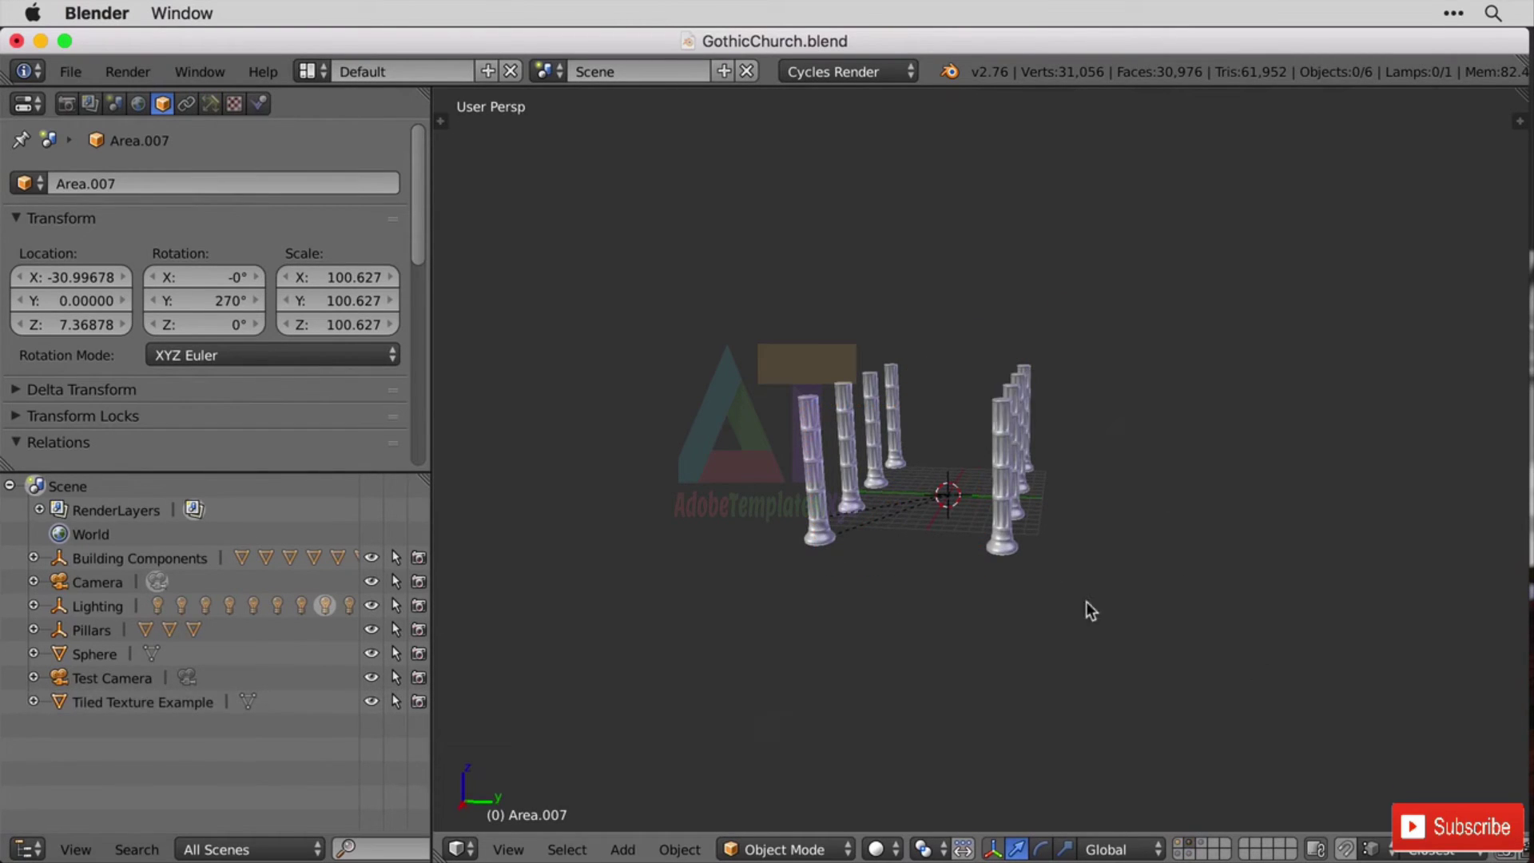
# Select the Pillars empty at the scene's centre and move it to layer 1.
pyautogui.scroll(5, 941, 516)
pyautogui.rightClick(920, 529)
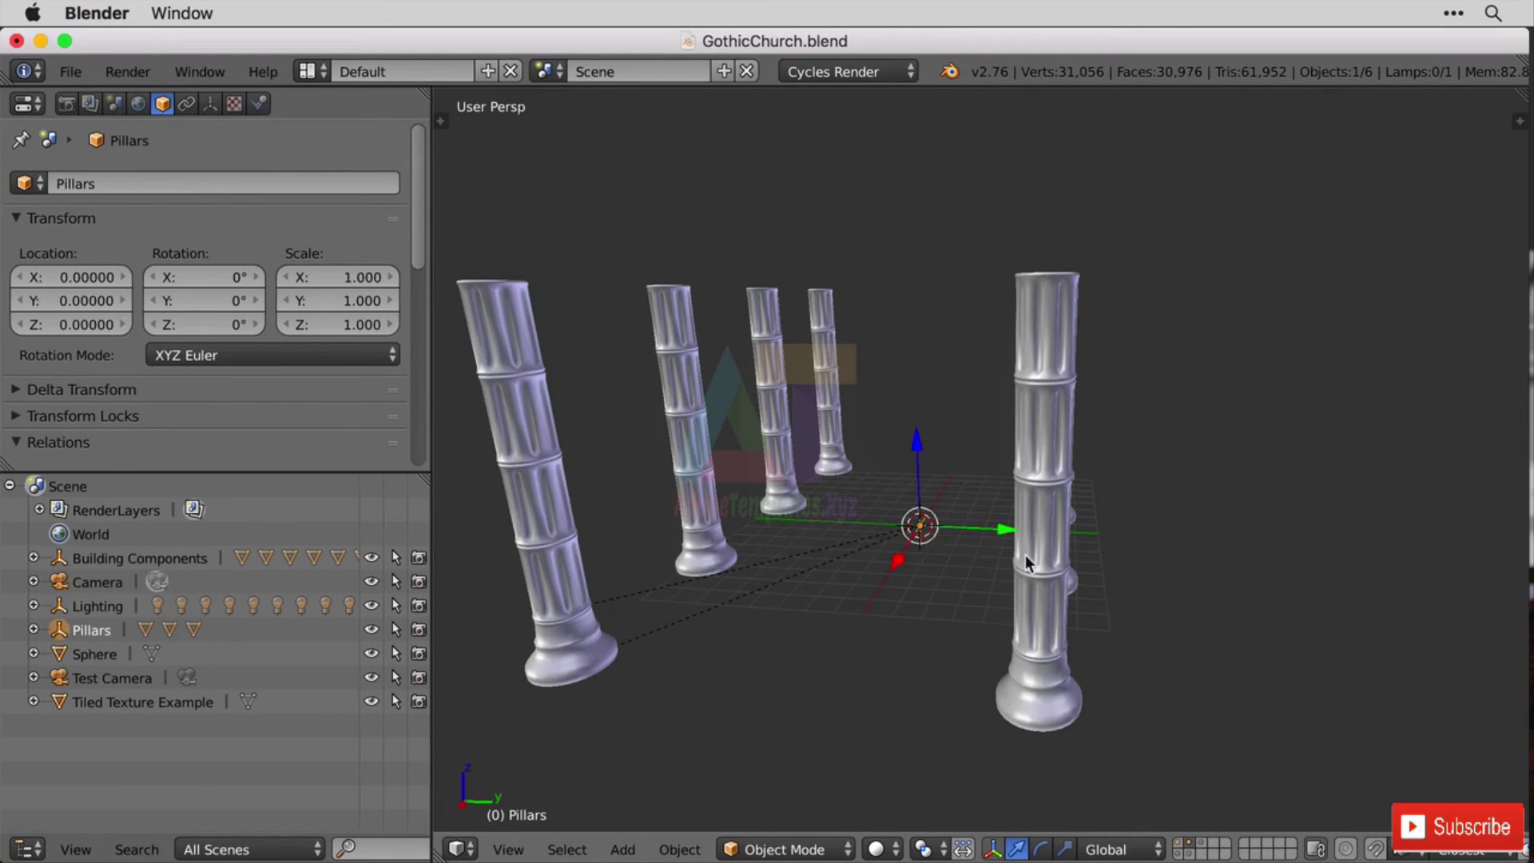
pyautogui.press('m')
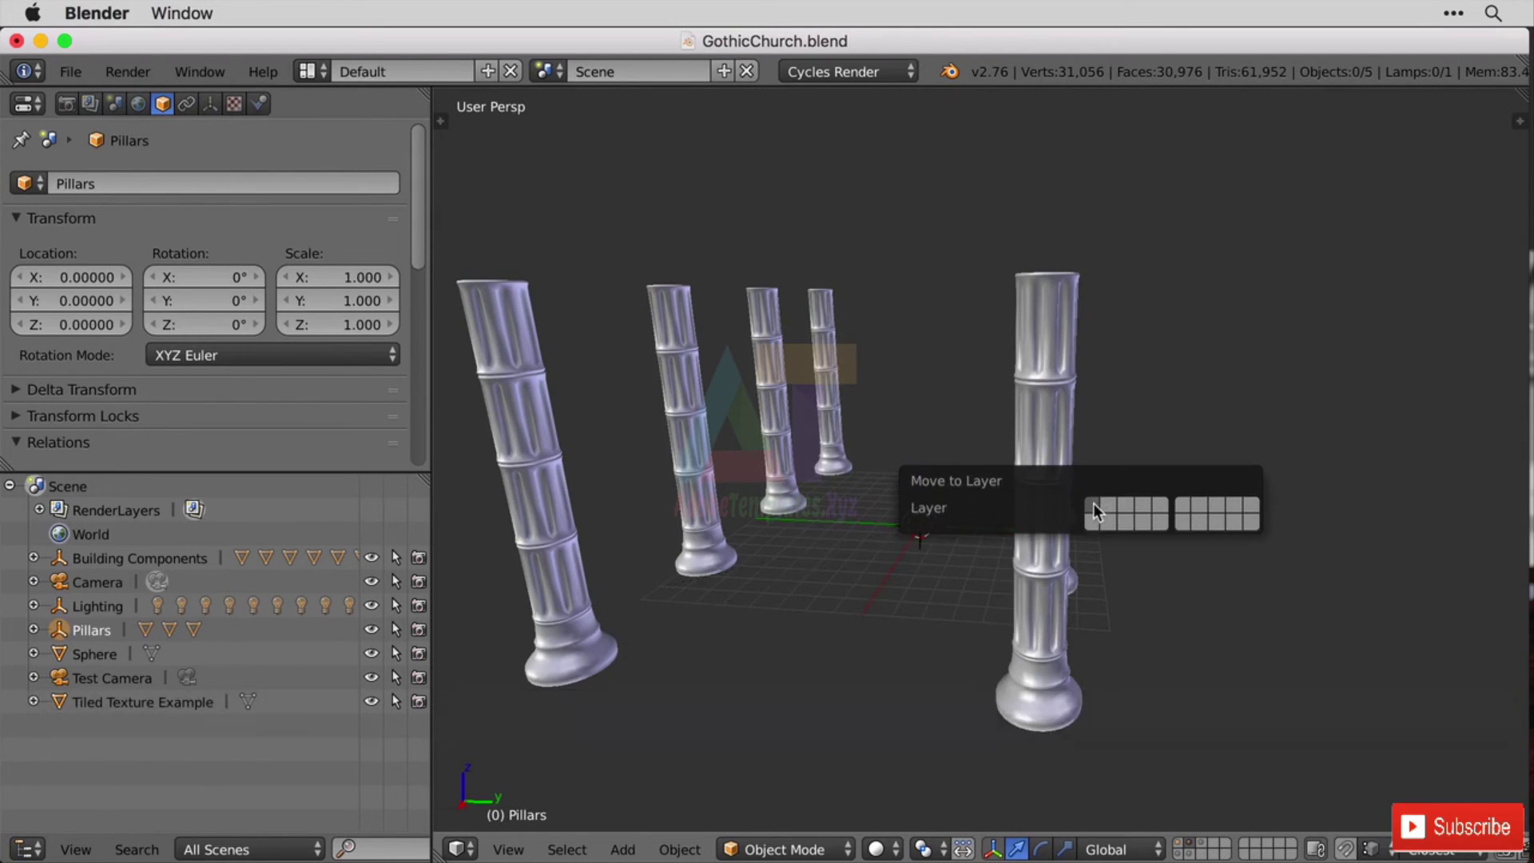
pyautogui.click(1096, 501)
# Check the floor on layer 11 together with the pillars, and display layer 12 on its own.
pyautogui.scroll(-5, 901, 563)
pyautogui.scroll(5, 901, 567)
pyautogui.moveTo(901, 567)
pyautogui.mouseDown(button='middle')
pyautogui.moveTo(971, 529)
pyautogui.moveTo(929, 558)
pyautogui.mouseUp(button='middle')
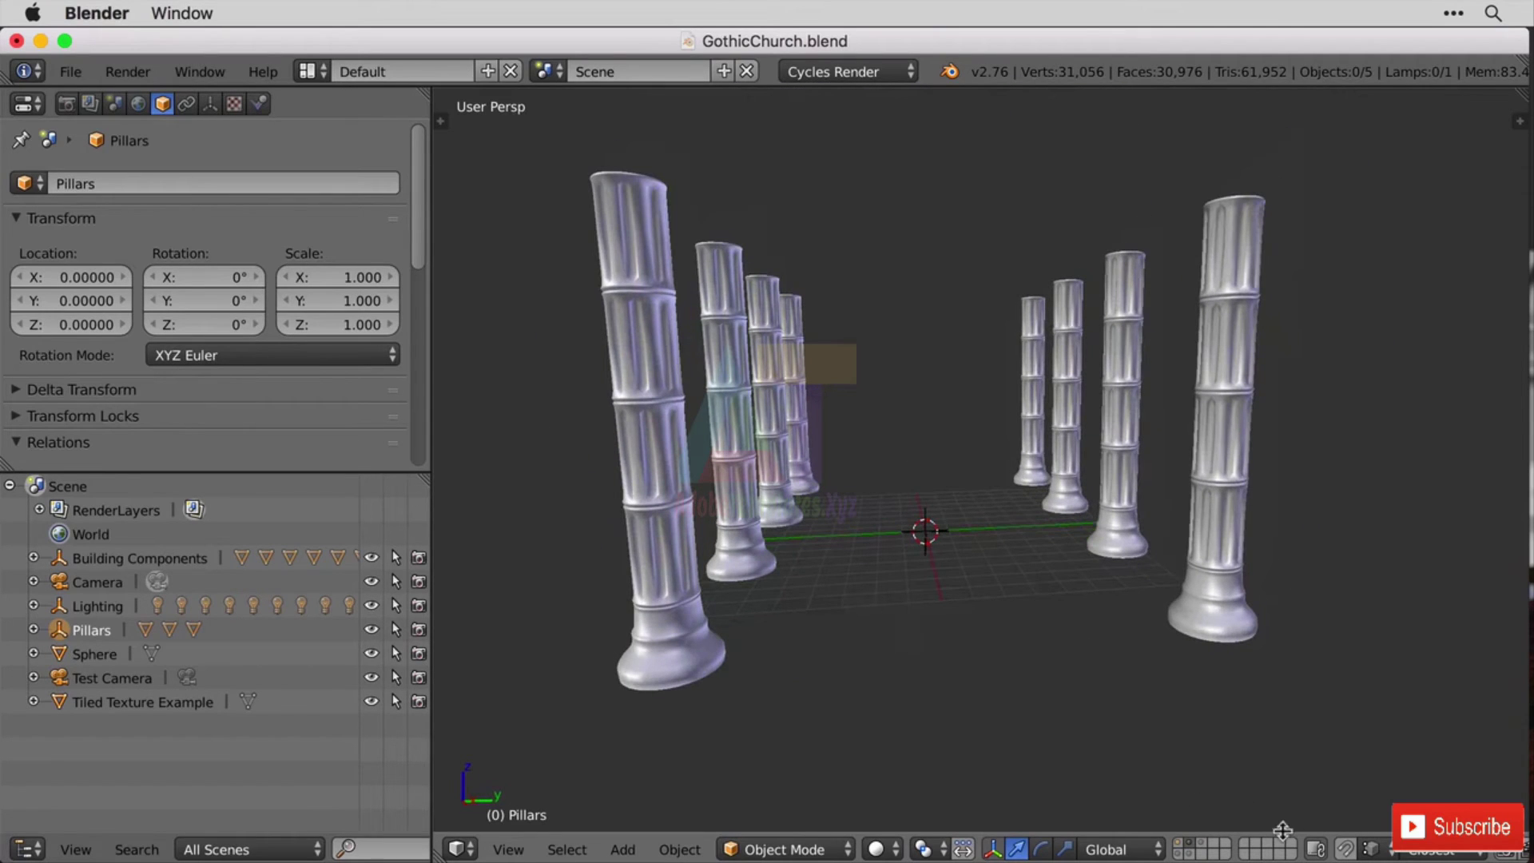
pyautogui.keyDown('shift'); pyautogui.click(1180, 853); pyautogui.keyUp('shift')
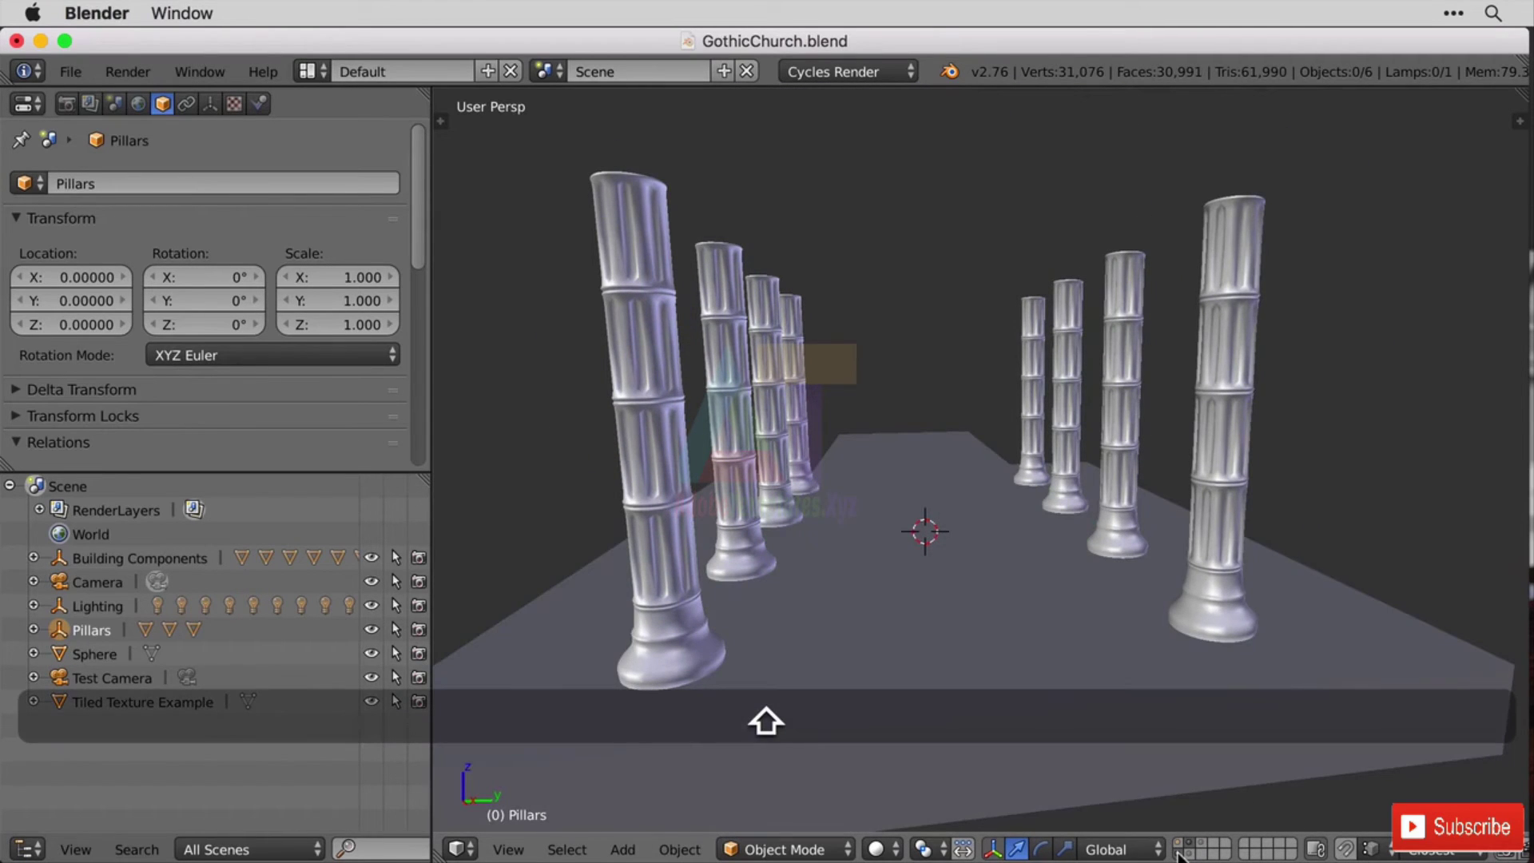
pyautogui.keyDown('shift'); pyautogui.click(1180, 853); pyautogui.keyUp('shift')
pyautogui.click(1190, 855)
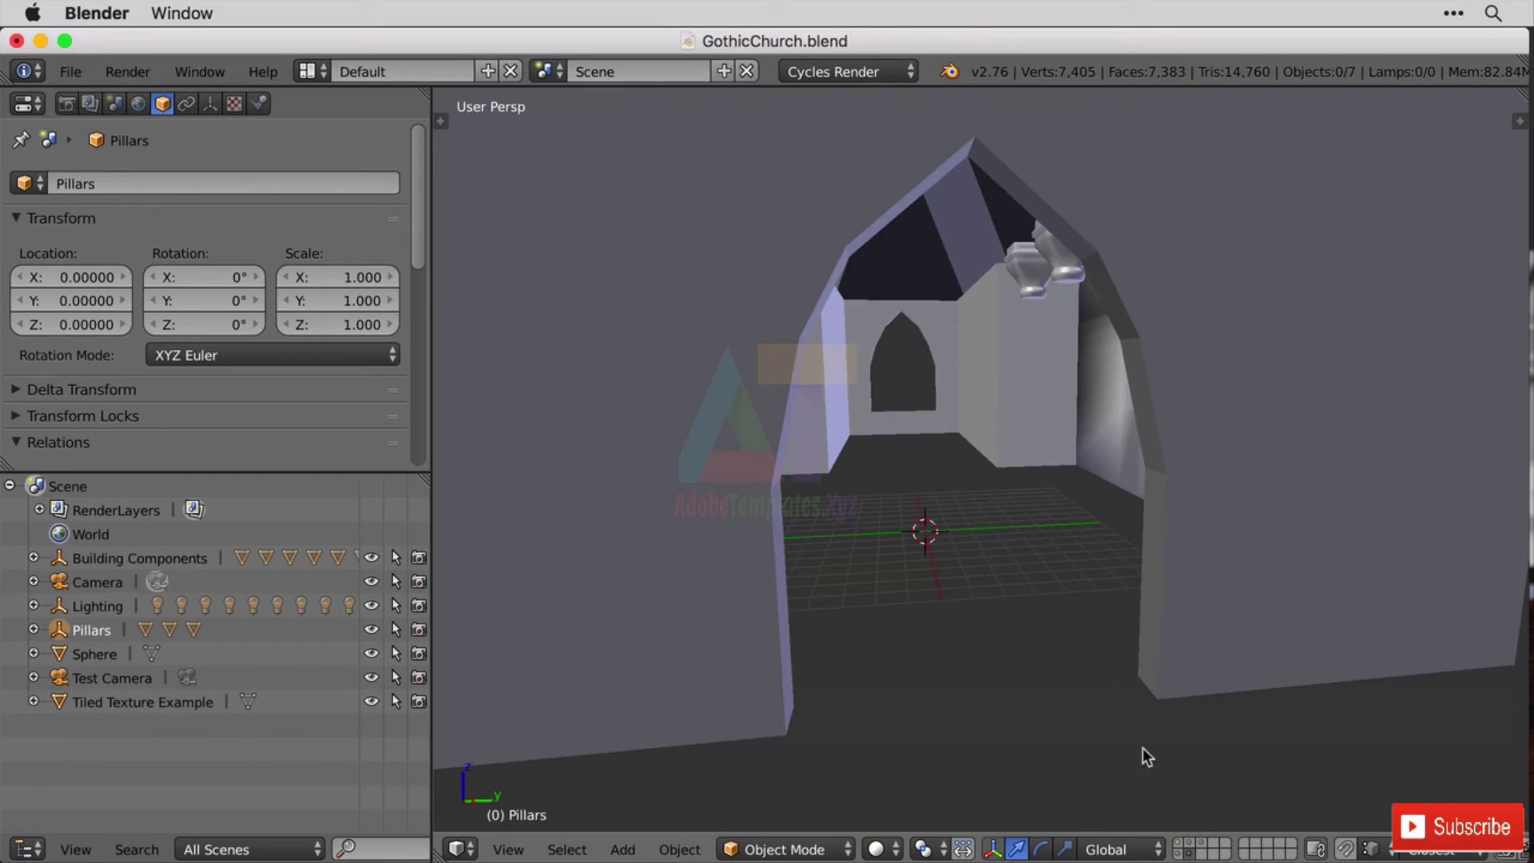
pyautogui.scroll(-7, 1142, 748)
pyautogui.moveTo(1066, 379); pyautogui.dragTo(1156, 208, button='right')
pyautogui.press('section')
pyautogui.press('super+z')
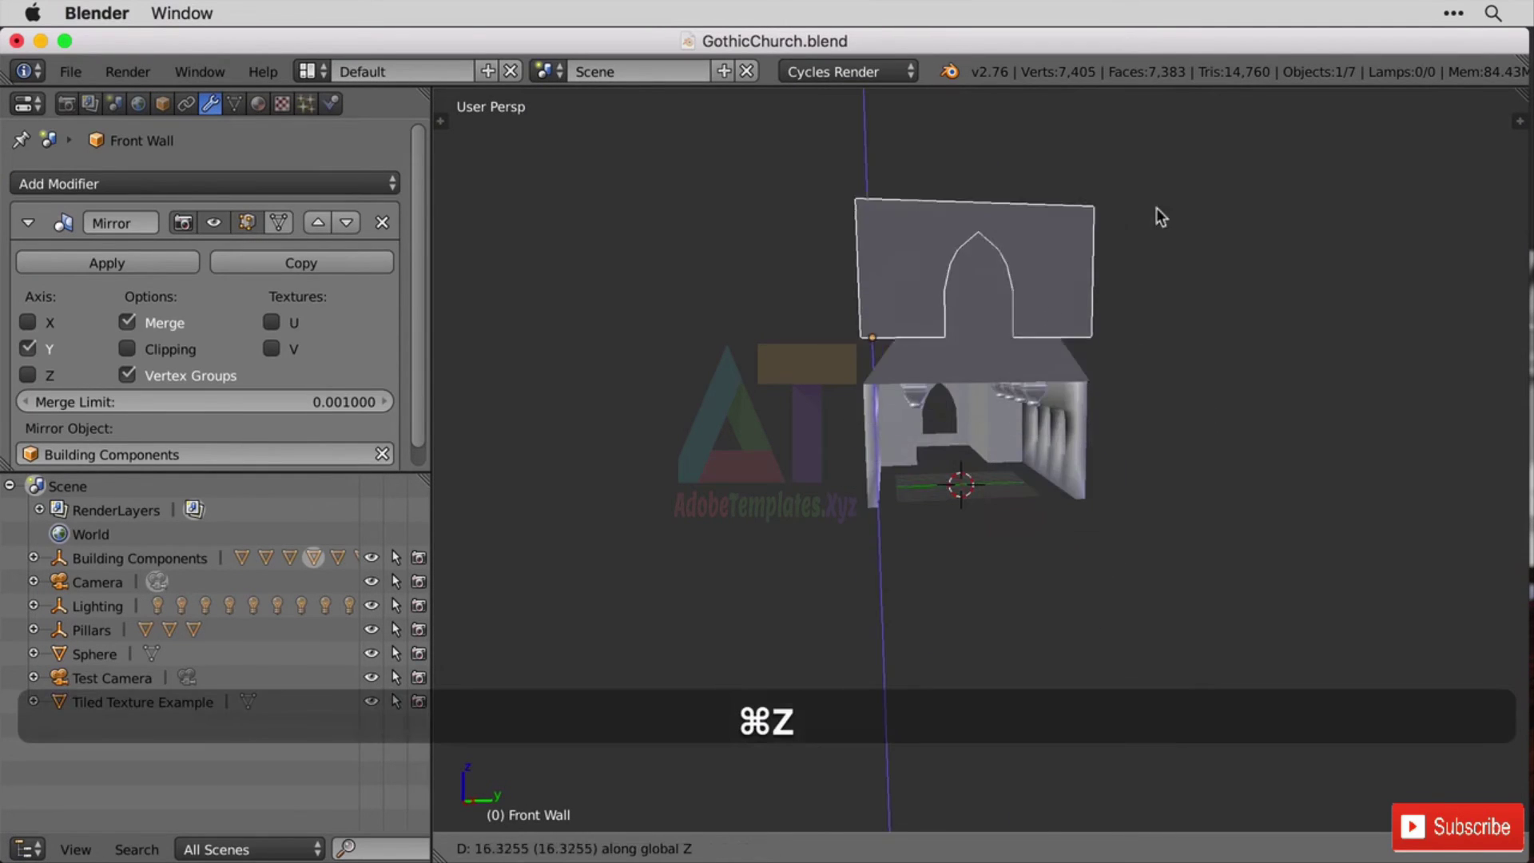
pyautogui.press('Escape')
# Select the church roof and move it to layer 13.
pyautogui.rightClick(966, 303)
pyautogui.moveTo(715, 331); pyautogui.dragTo(863, 326, button='middle')
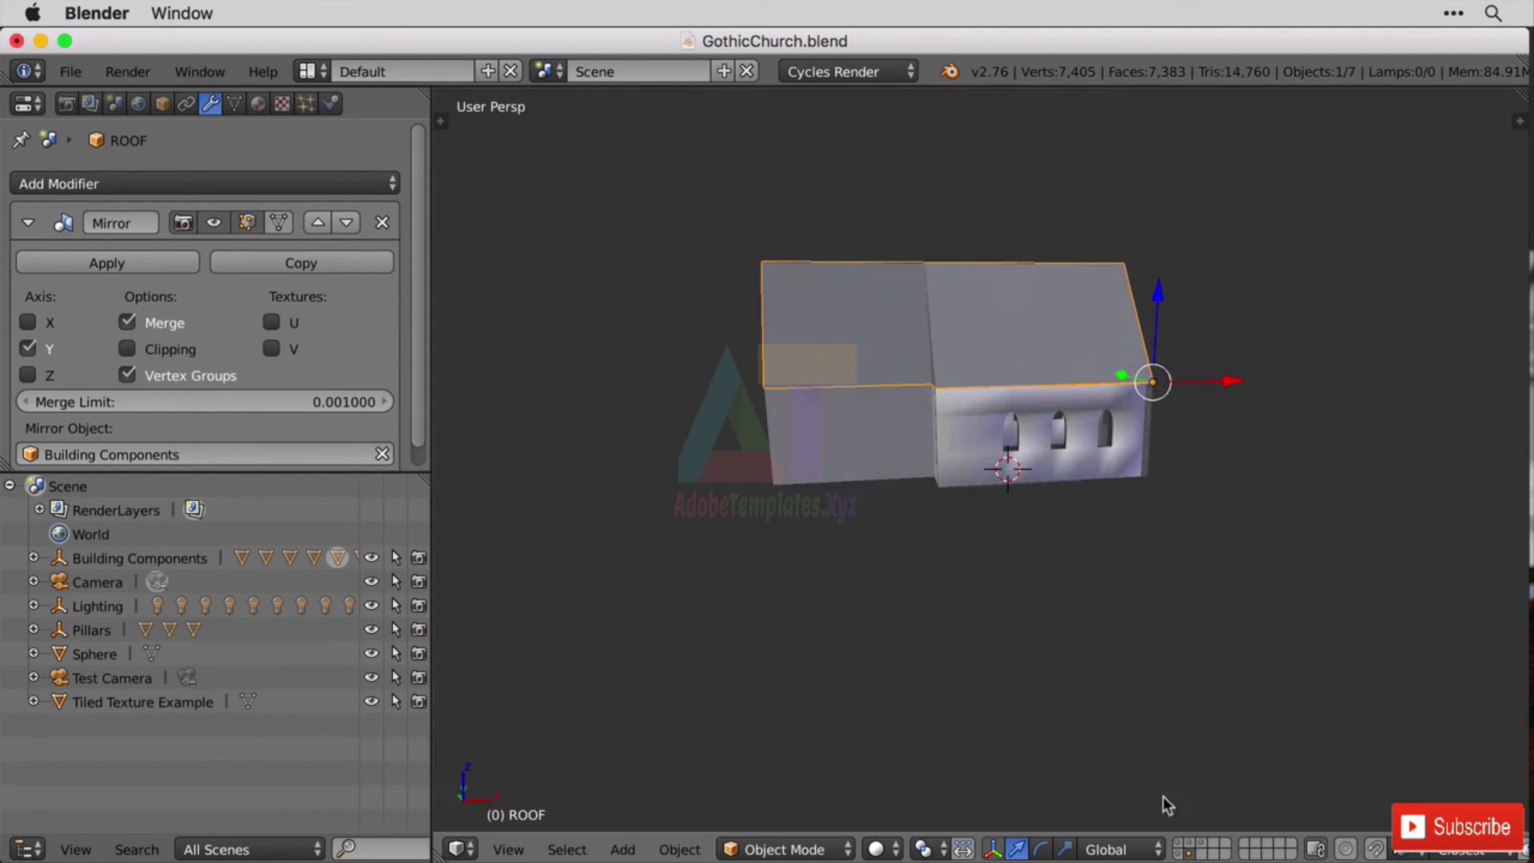
pyautogui.press('m')
pyautogui.click(1188, 605)
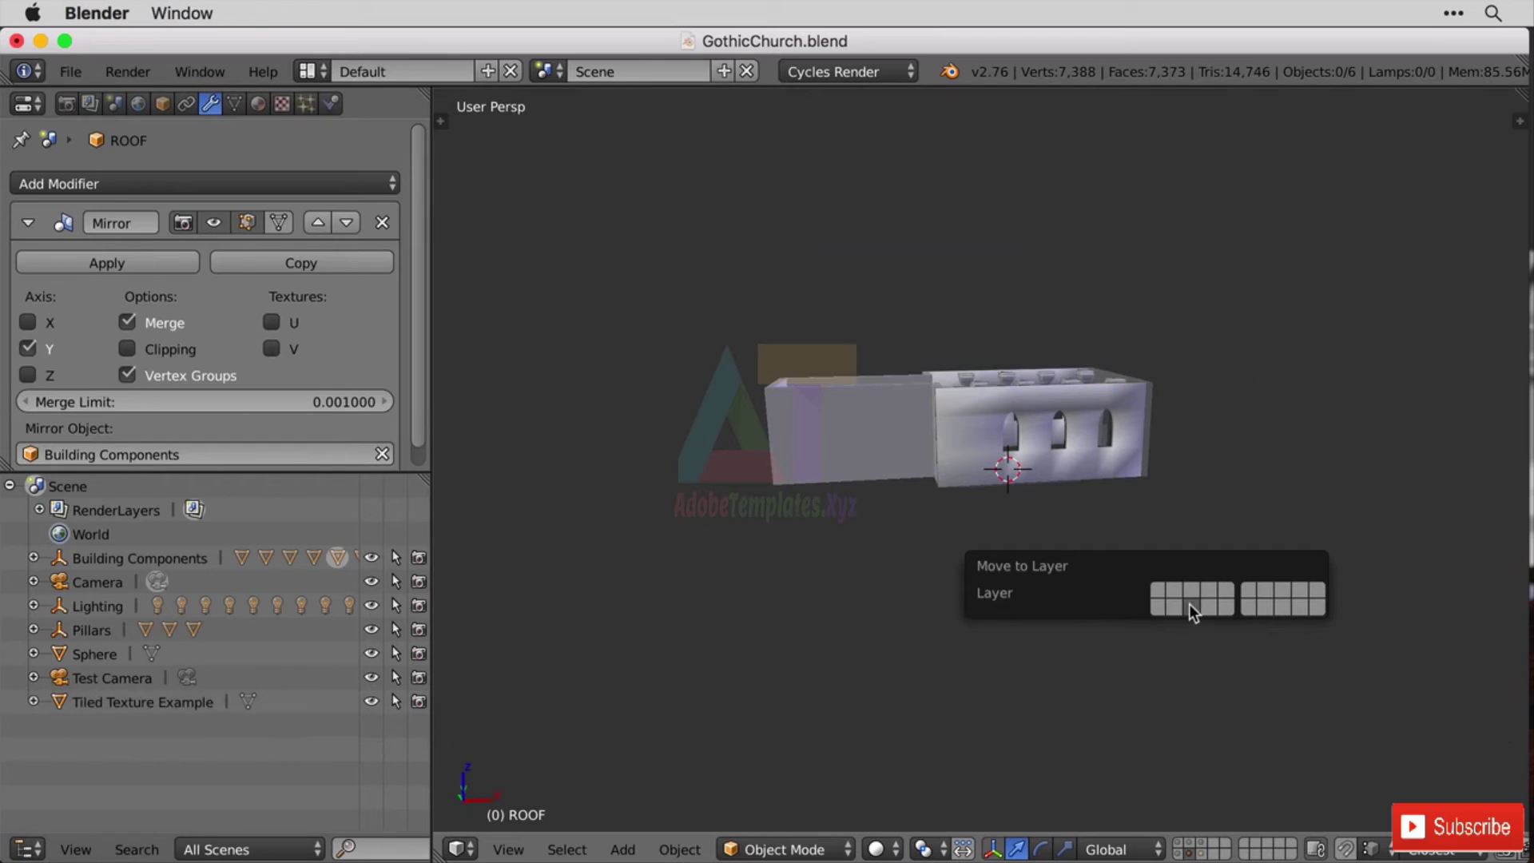
# Move the church's front wall to layer 13 and display that layer on its own.
pyautogui.moveTo(1333, 418); pyautogui.dragTo(1222, 443, button='middle')
pyautogui.scroll(5, 1067, 431)
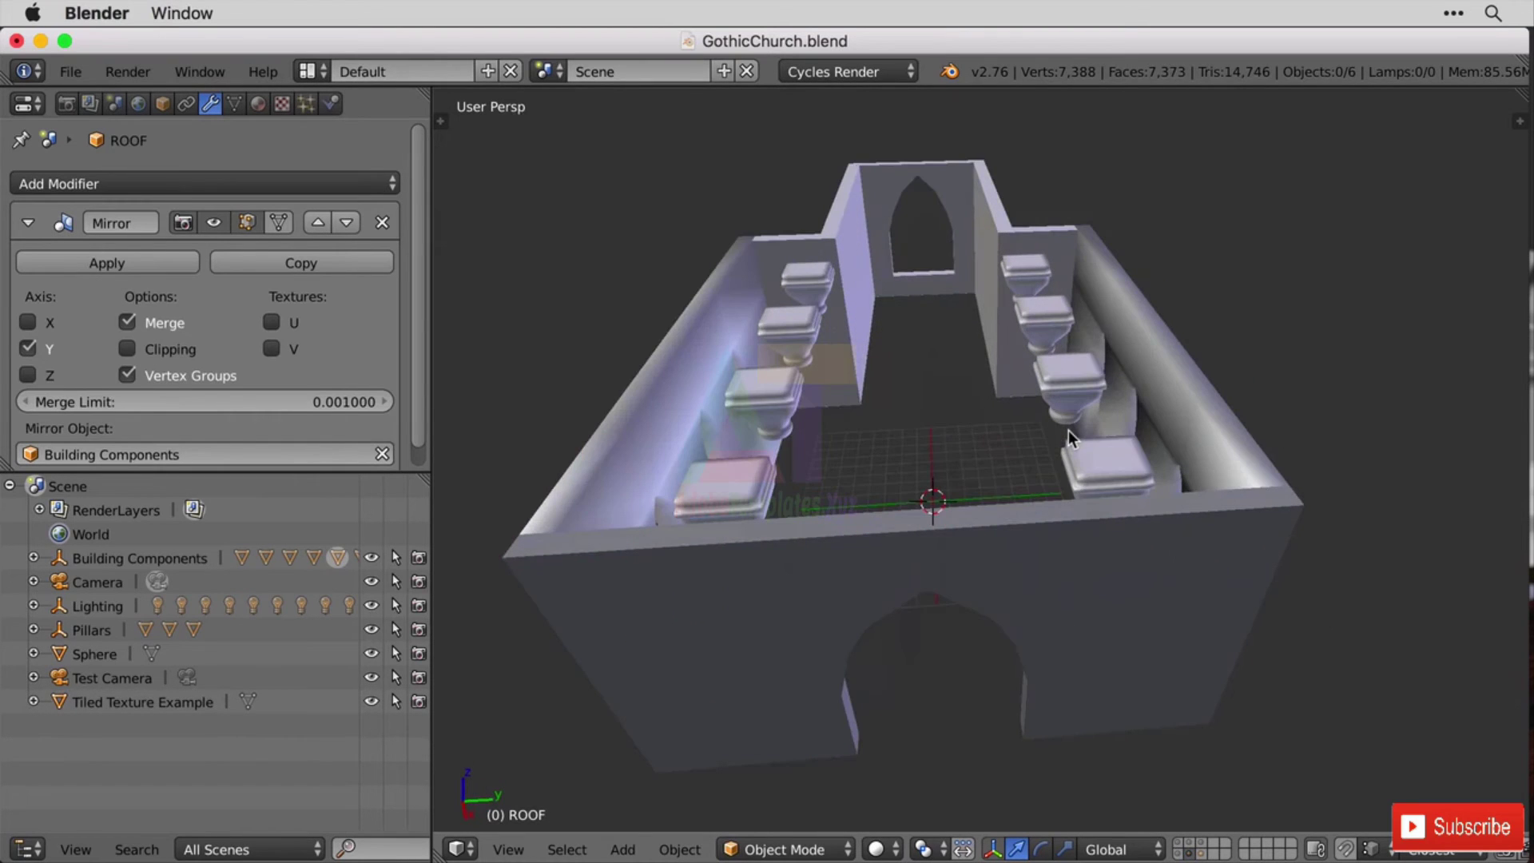
pyautogui.rightClick(1103, 568)
pyautogui.press('m')
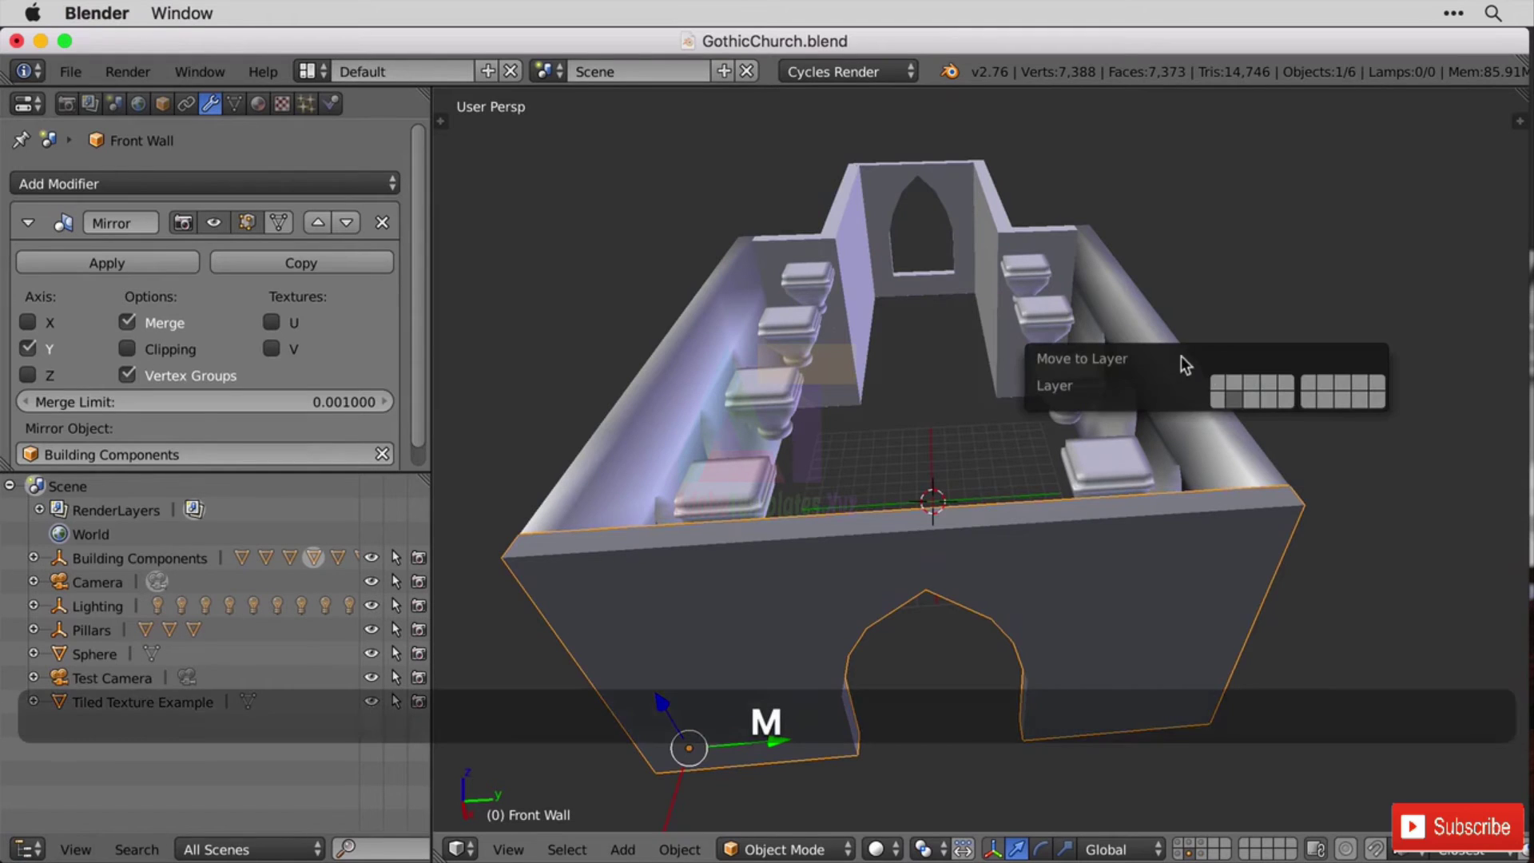
pyautogui.click(1253, 400)
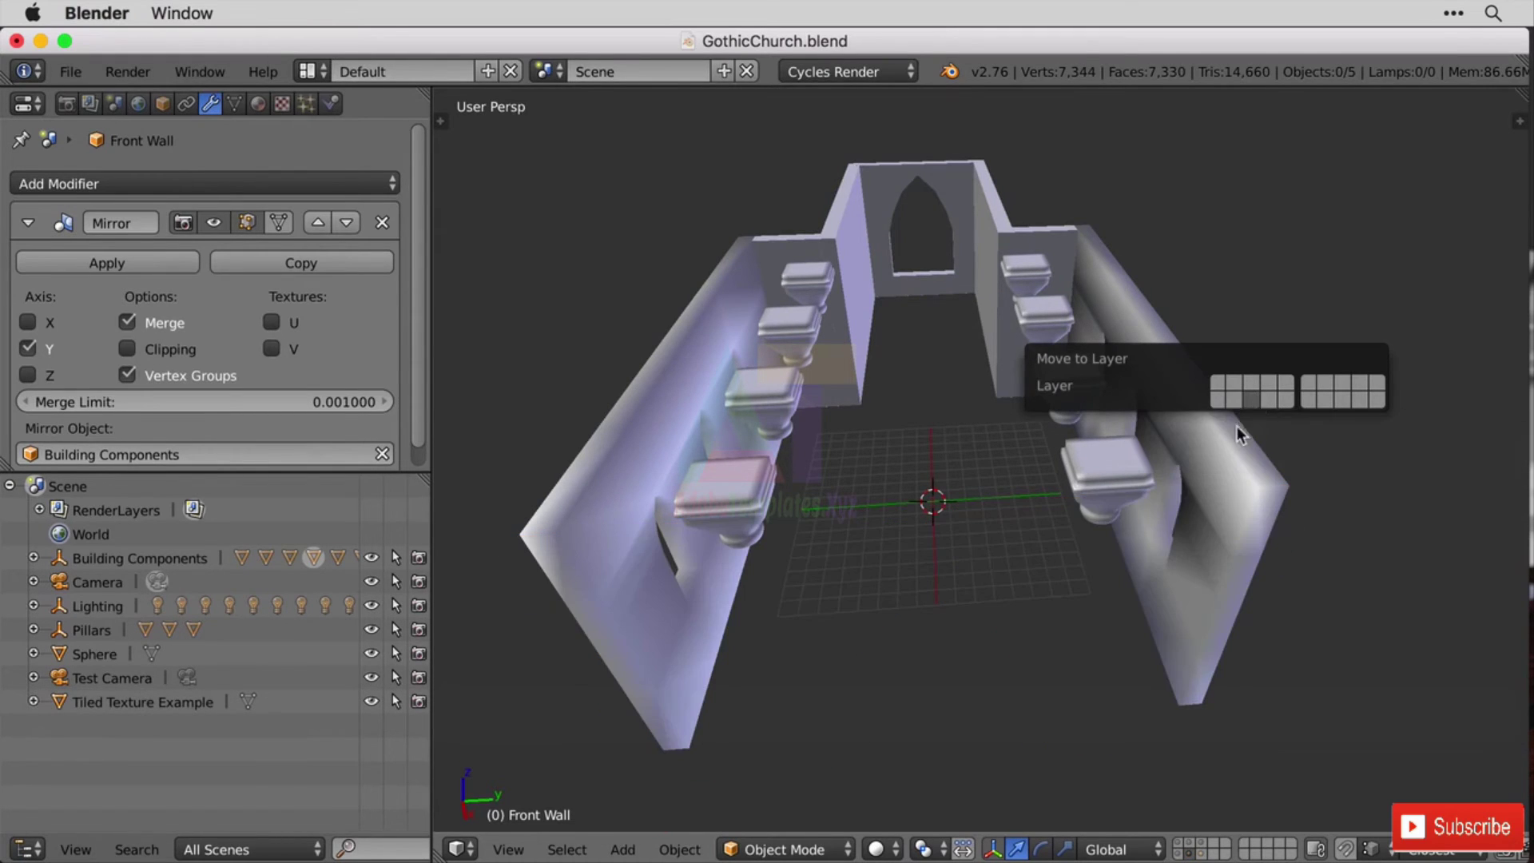
pyautogui.click(1198, 853)
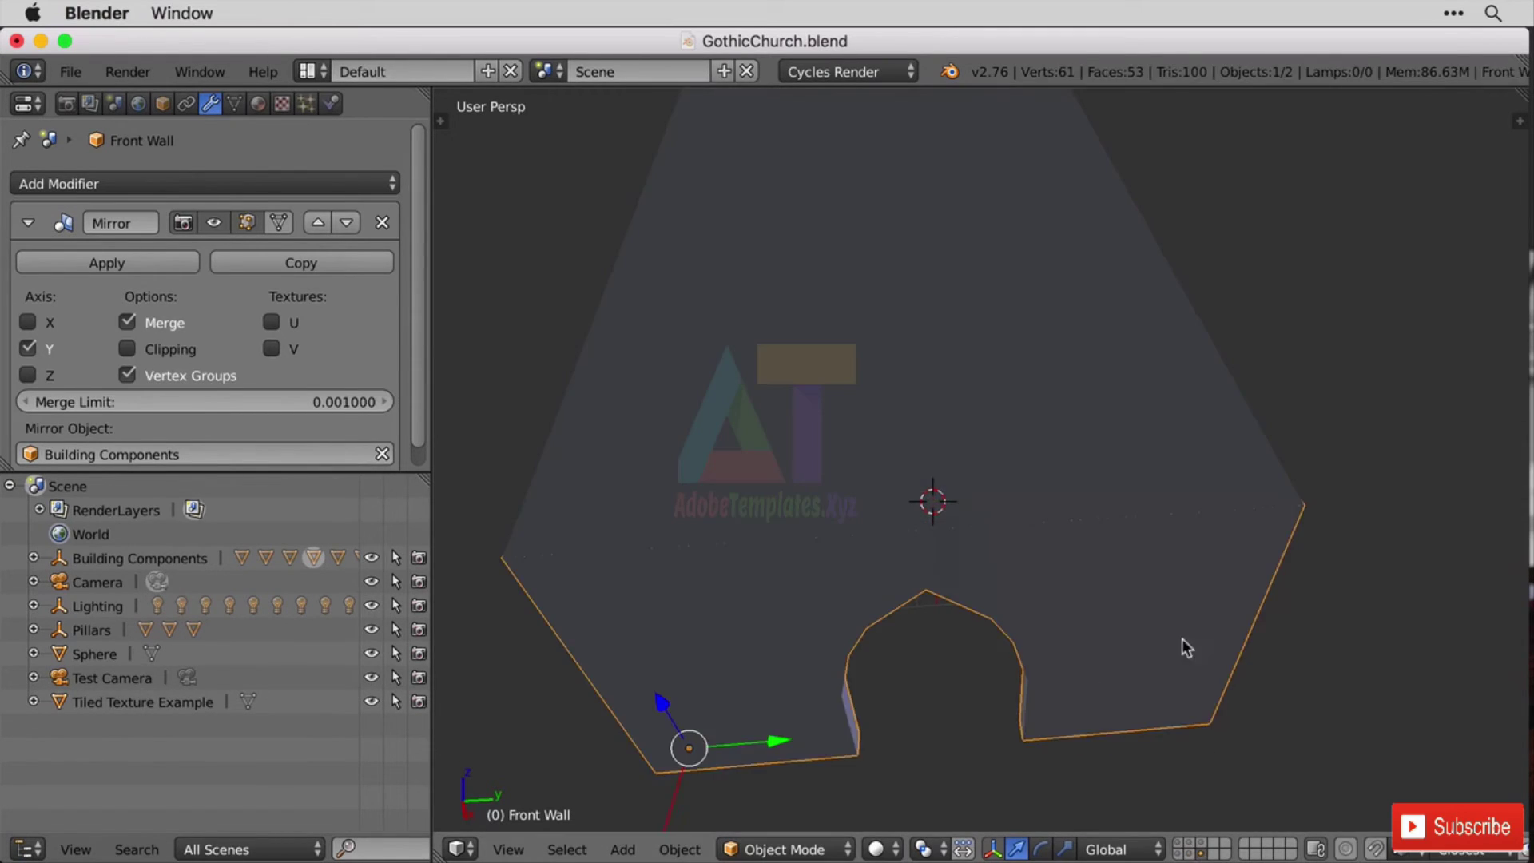
# Examine the front wall, then compare which parts of the church sit on layers 11, 12 and 2.
pyautogui.moveTo(1181, 639); pyautogui.dragTo(1212, 631, button='middle')
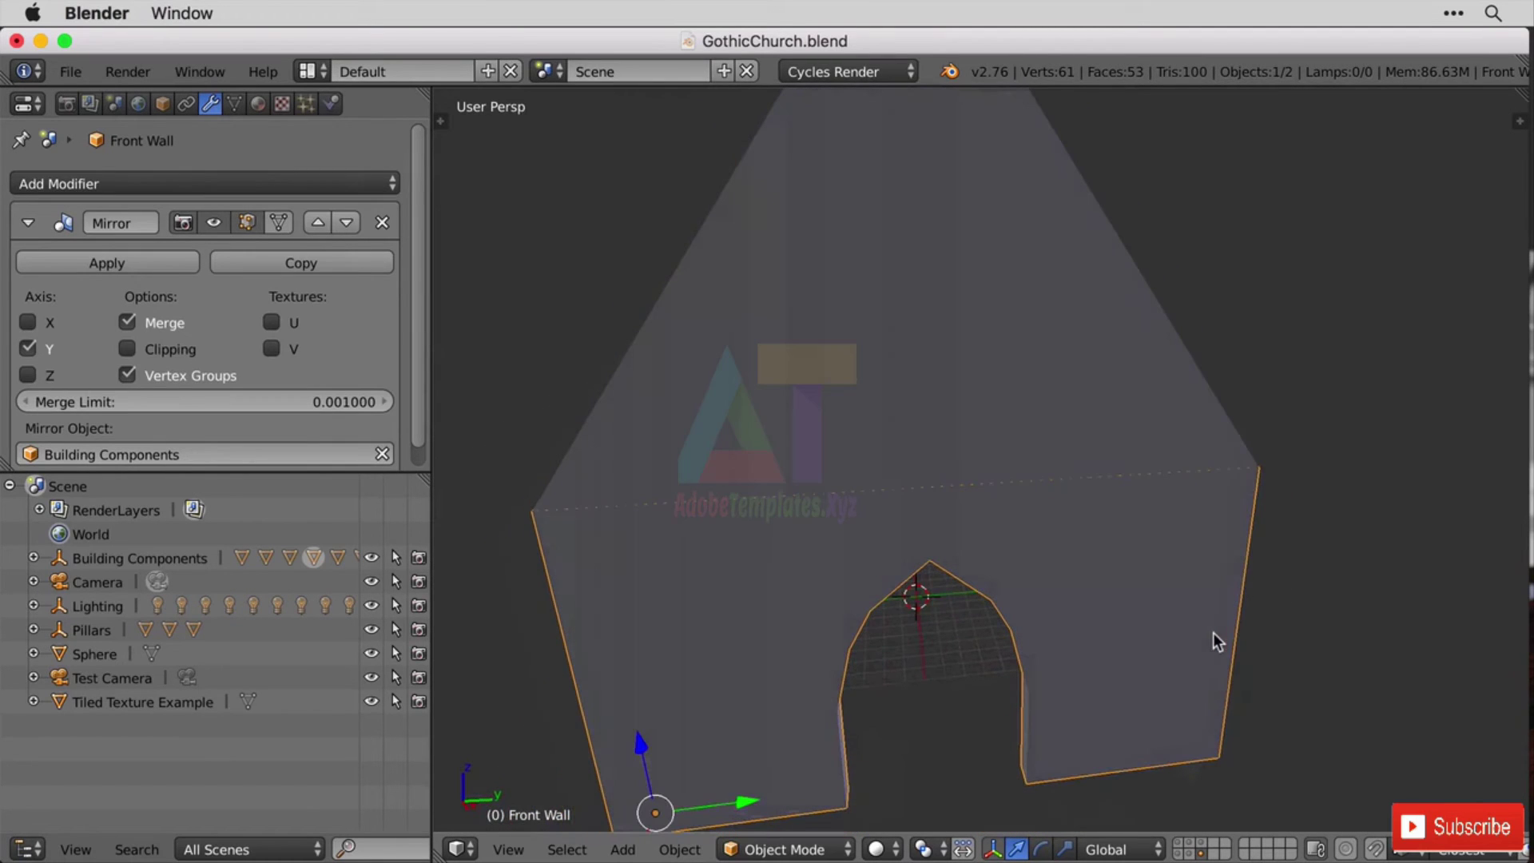
pyautogui.click(1202, 853)
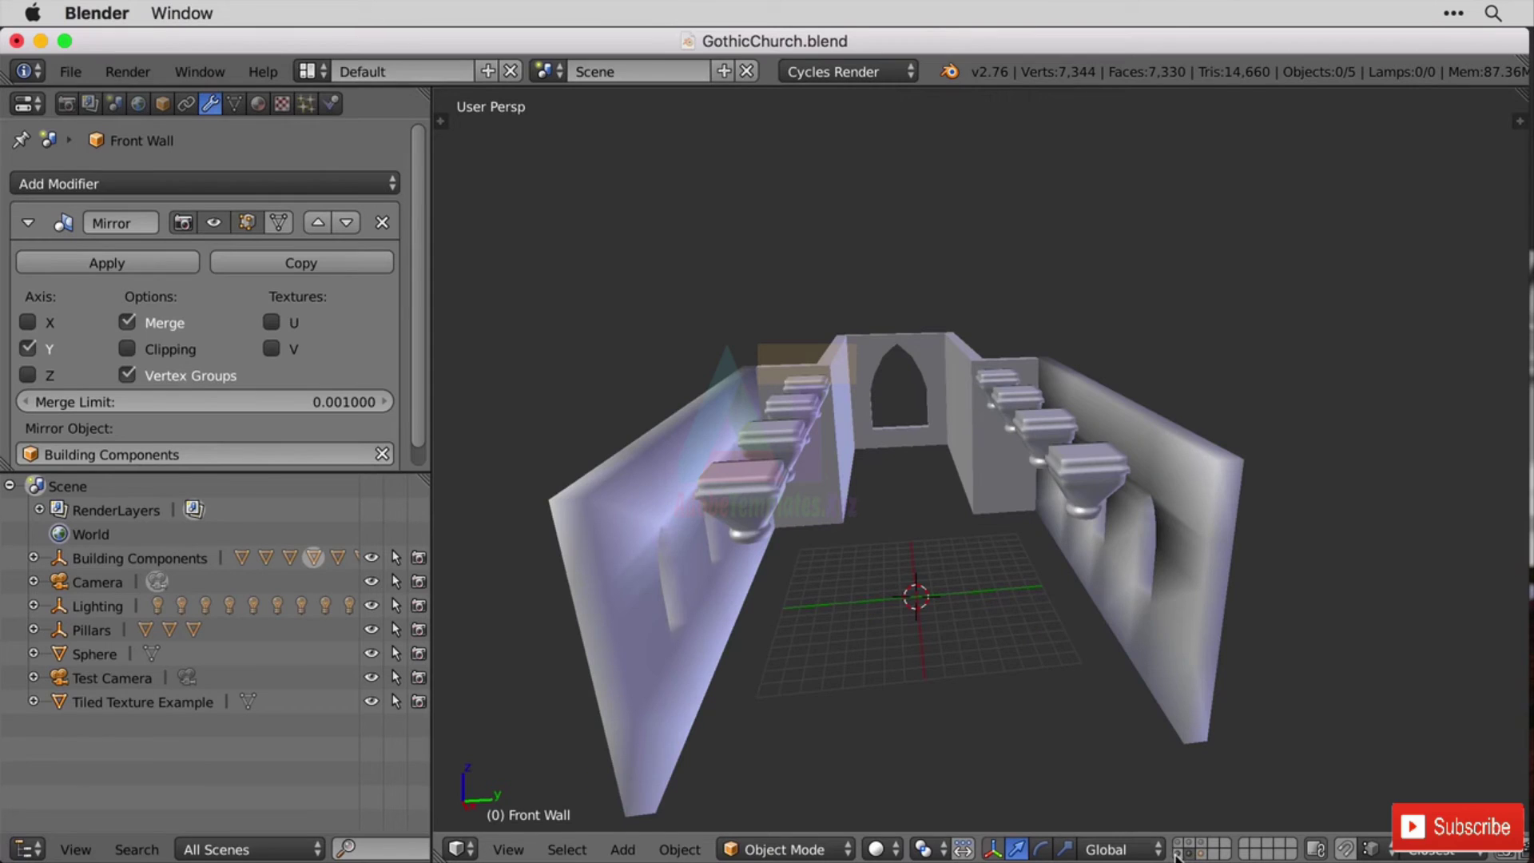
pyautogui.click(1179, 854)
pyautogui.keyDown('shift'); pyautogui.click(1190, 855); pyautogui.keyUp('shift')
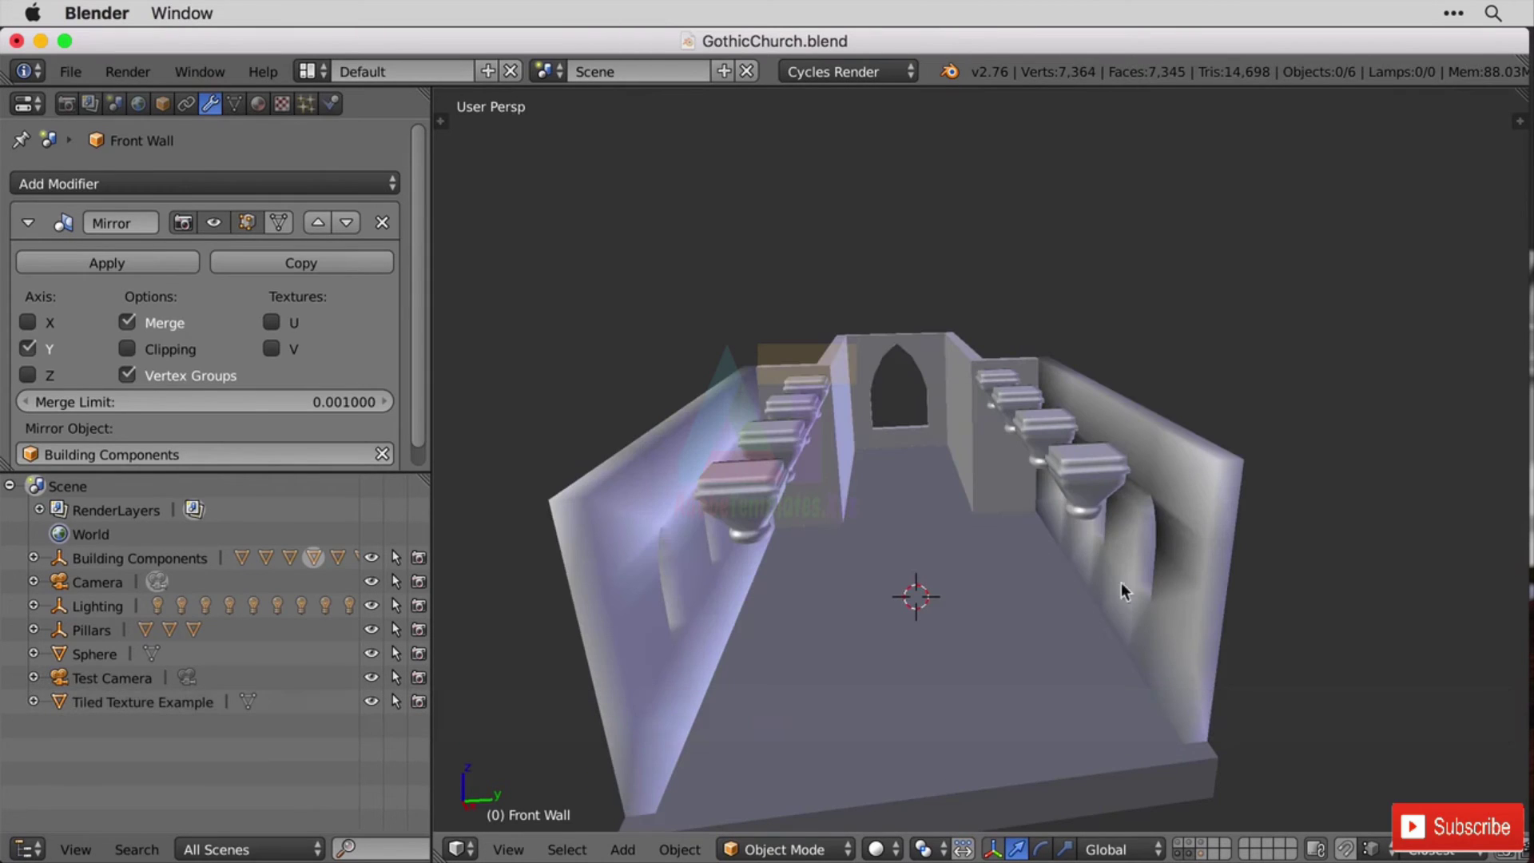
pyautogui.click(1202, 853)
pyautogui.click(1192, 854)
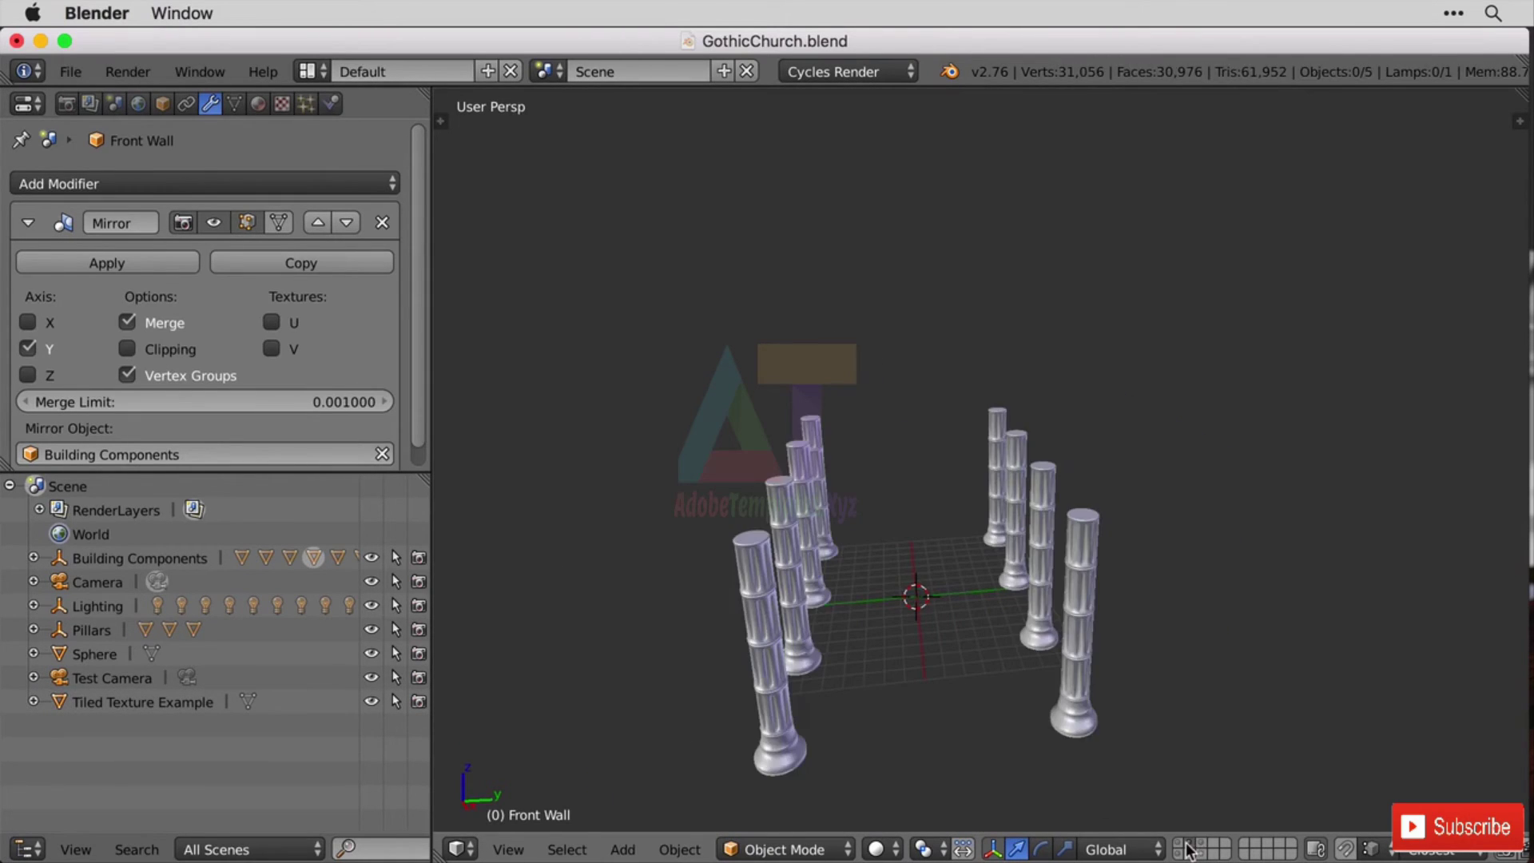
pyautogui.click(1190, 854)
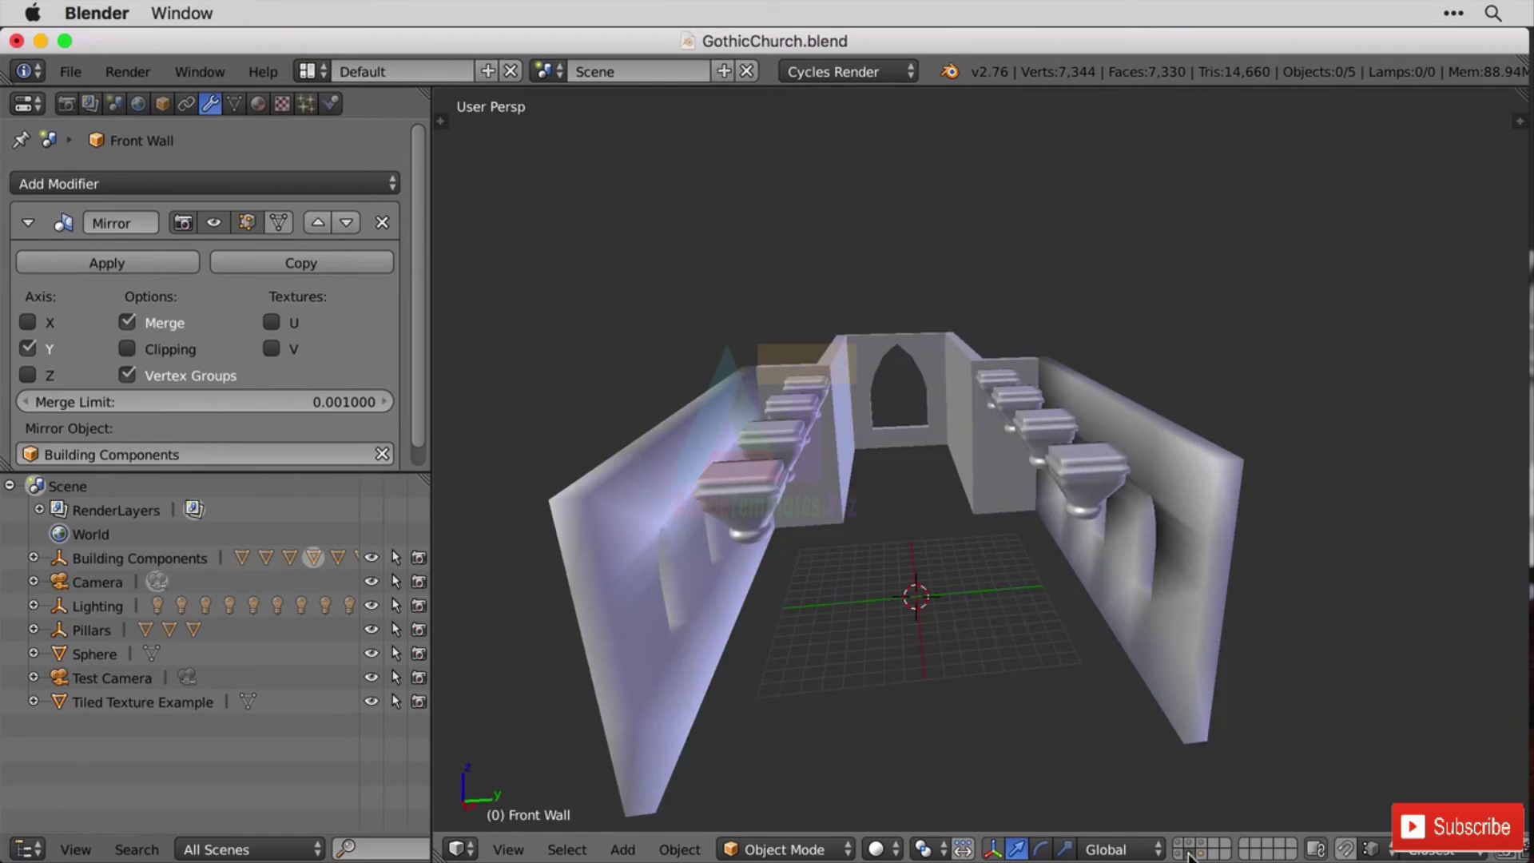
pyautogui.click(1193, 852)
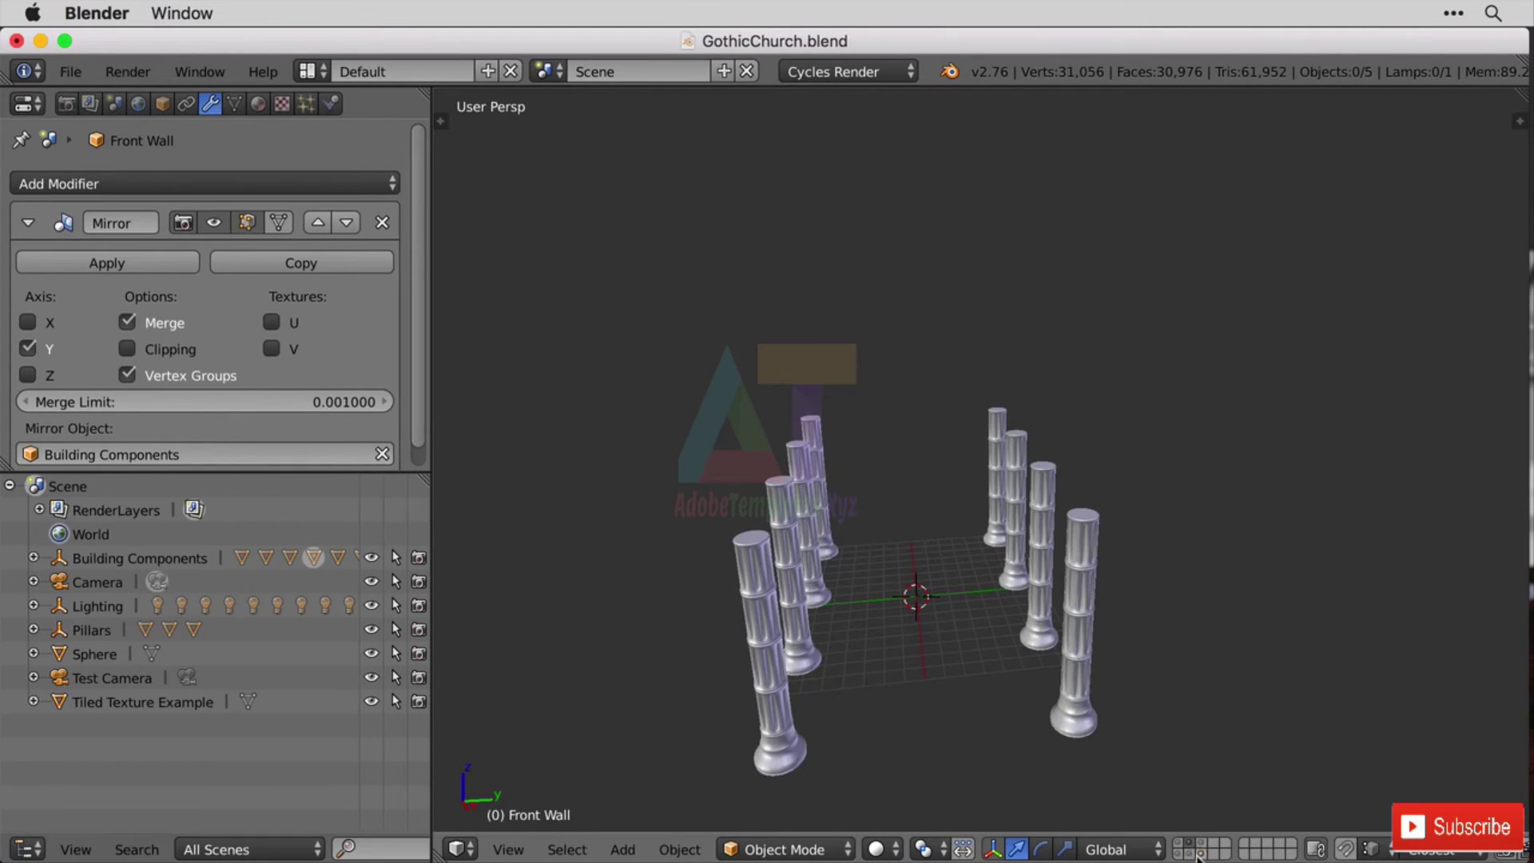
# Display layer 12, select the pillar tops and move them to layer 2 with the other pillar parts.
pyautogui.click(1190, 854)
pyautogui.keyDown('shift'); pyautogui.rightClick(743, 469); pyautogui.keyUp('shift')
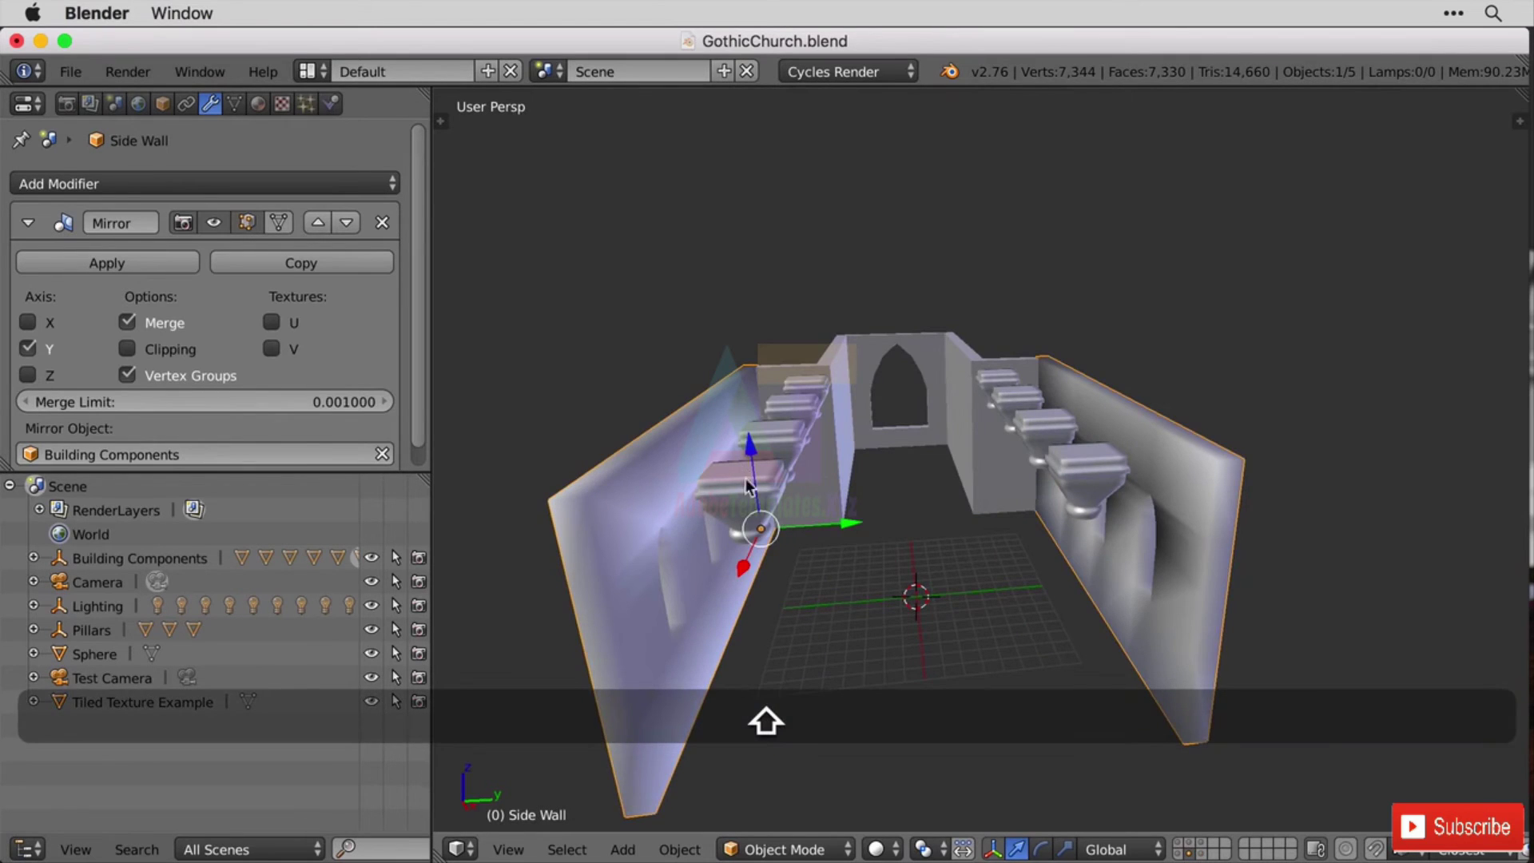
pyautogui.rightClick(748, 489)
pyautogui.press('shift')
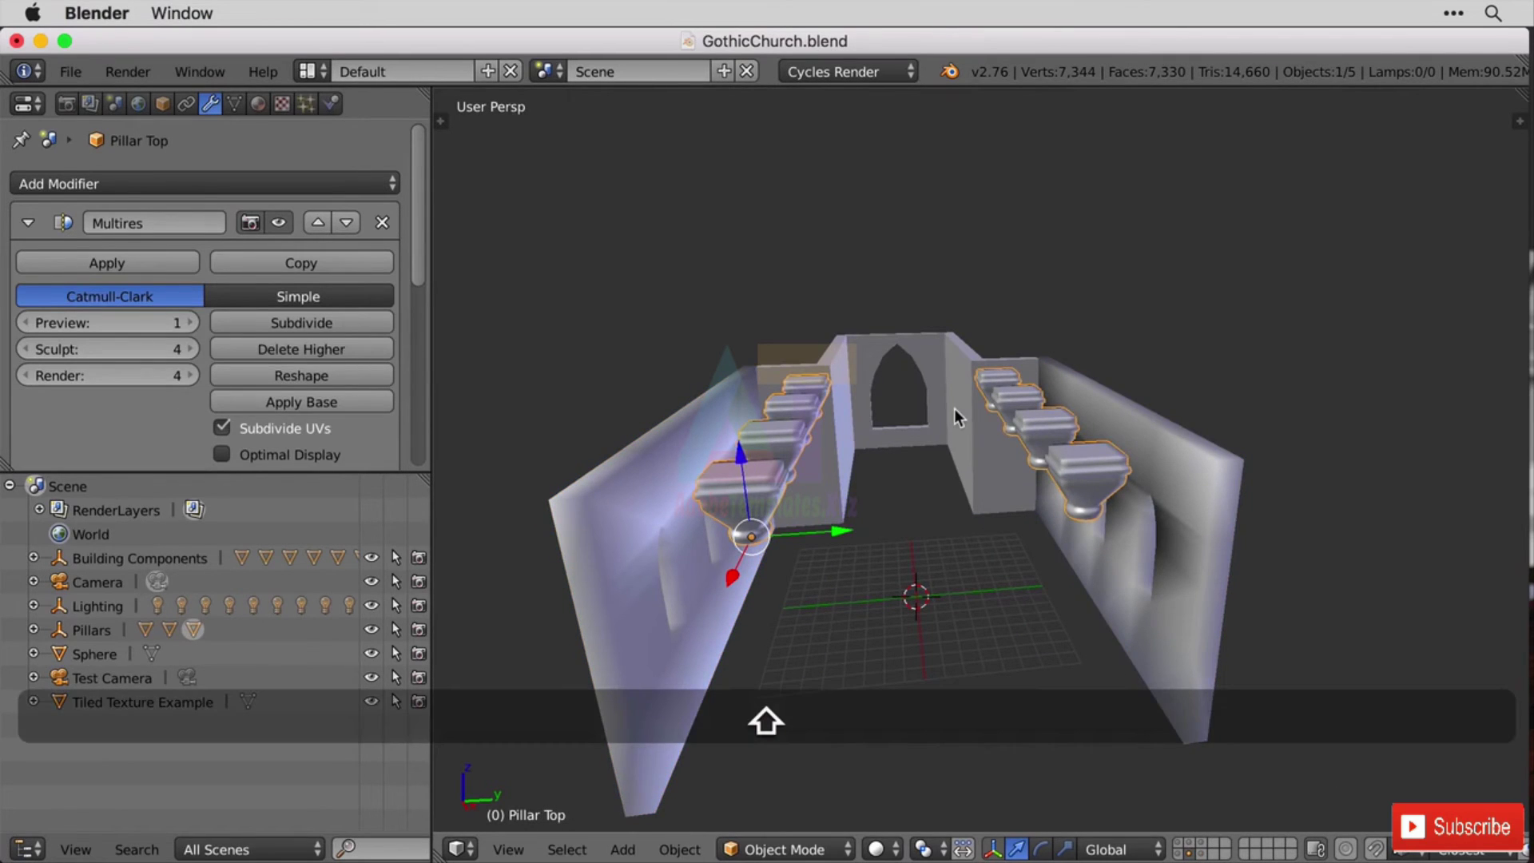
pyautogui.press('m')
pyautogui.click(1159, 447)
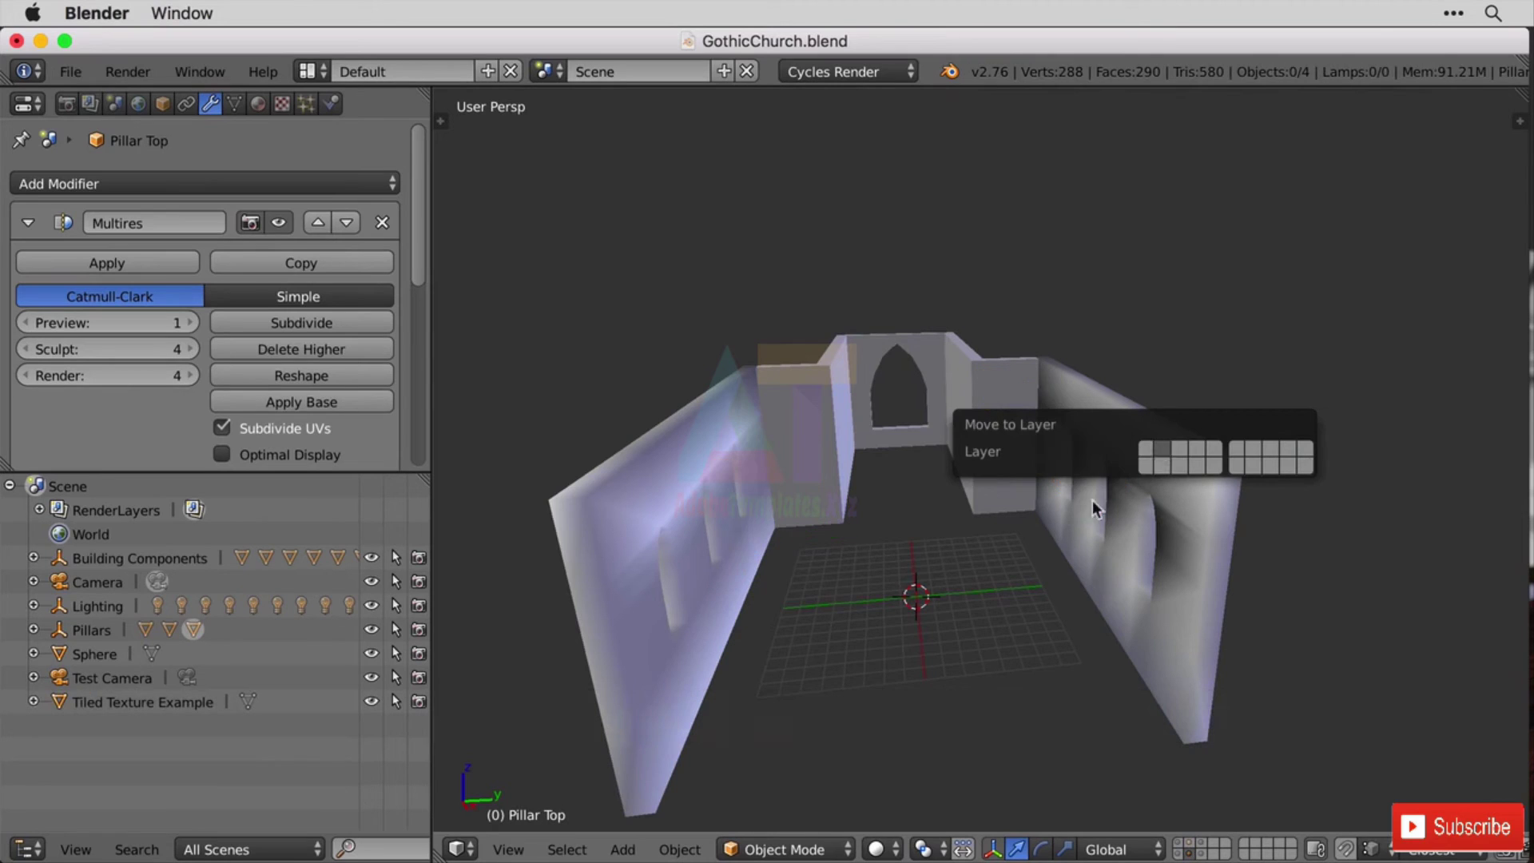
pyautogui.moveTo(1028, 614)
pyautogui.mouseDown(button='middle')
pyautogui.moveTo(1010, 605)
pyautogui.moveTo(1030, 619)
pyautogui.mouseUp(button='middle')
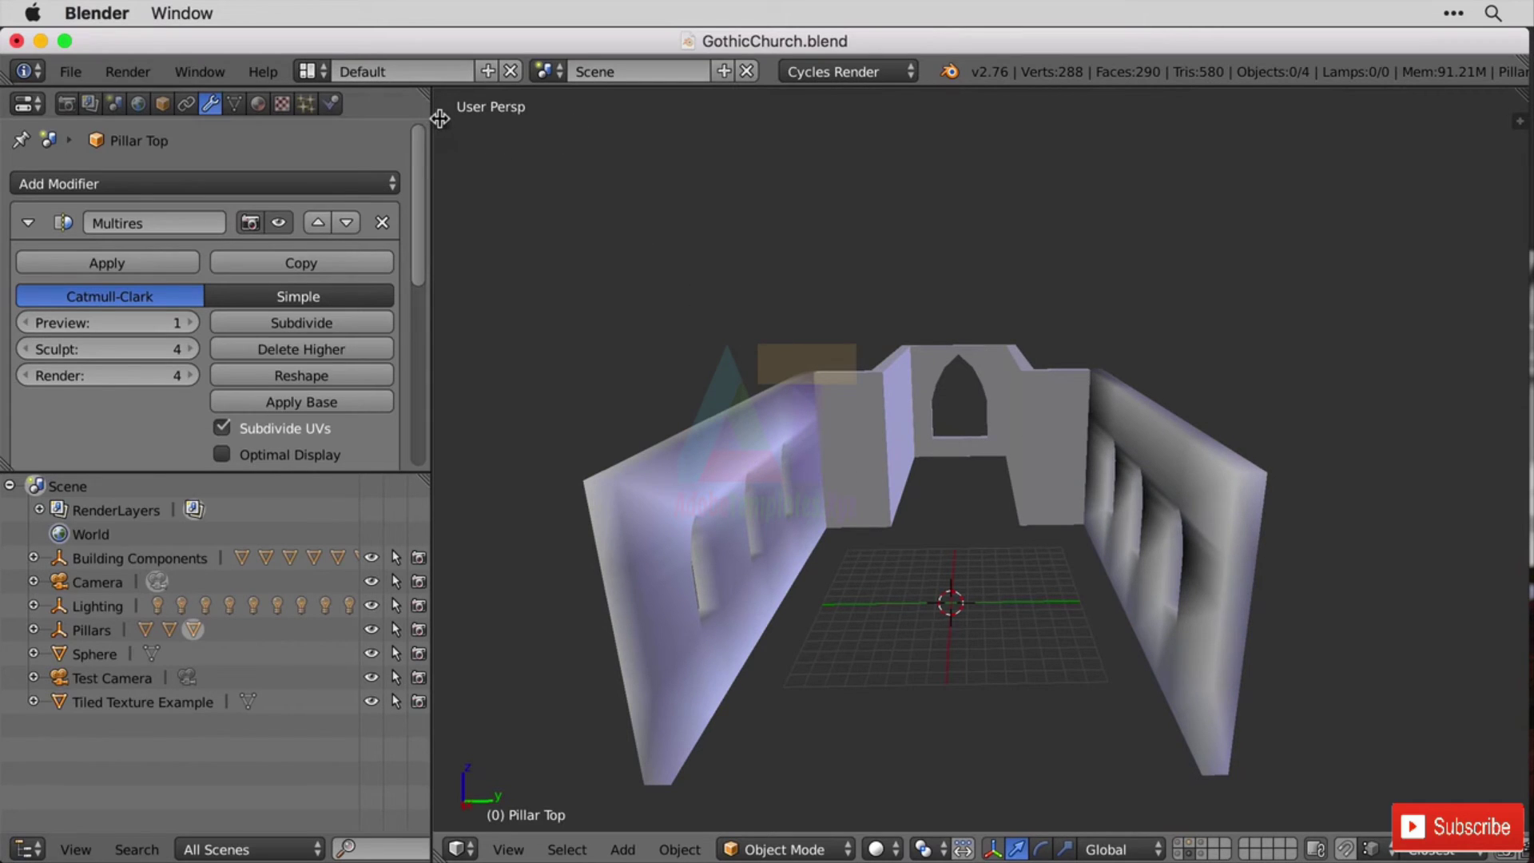
# Show the Layer Management list beside the viewport and widen it so the layer names are readable in full.
pyautogui.click(439, 118)
pyautogui.click(443, 620)
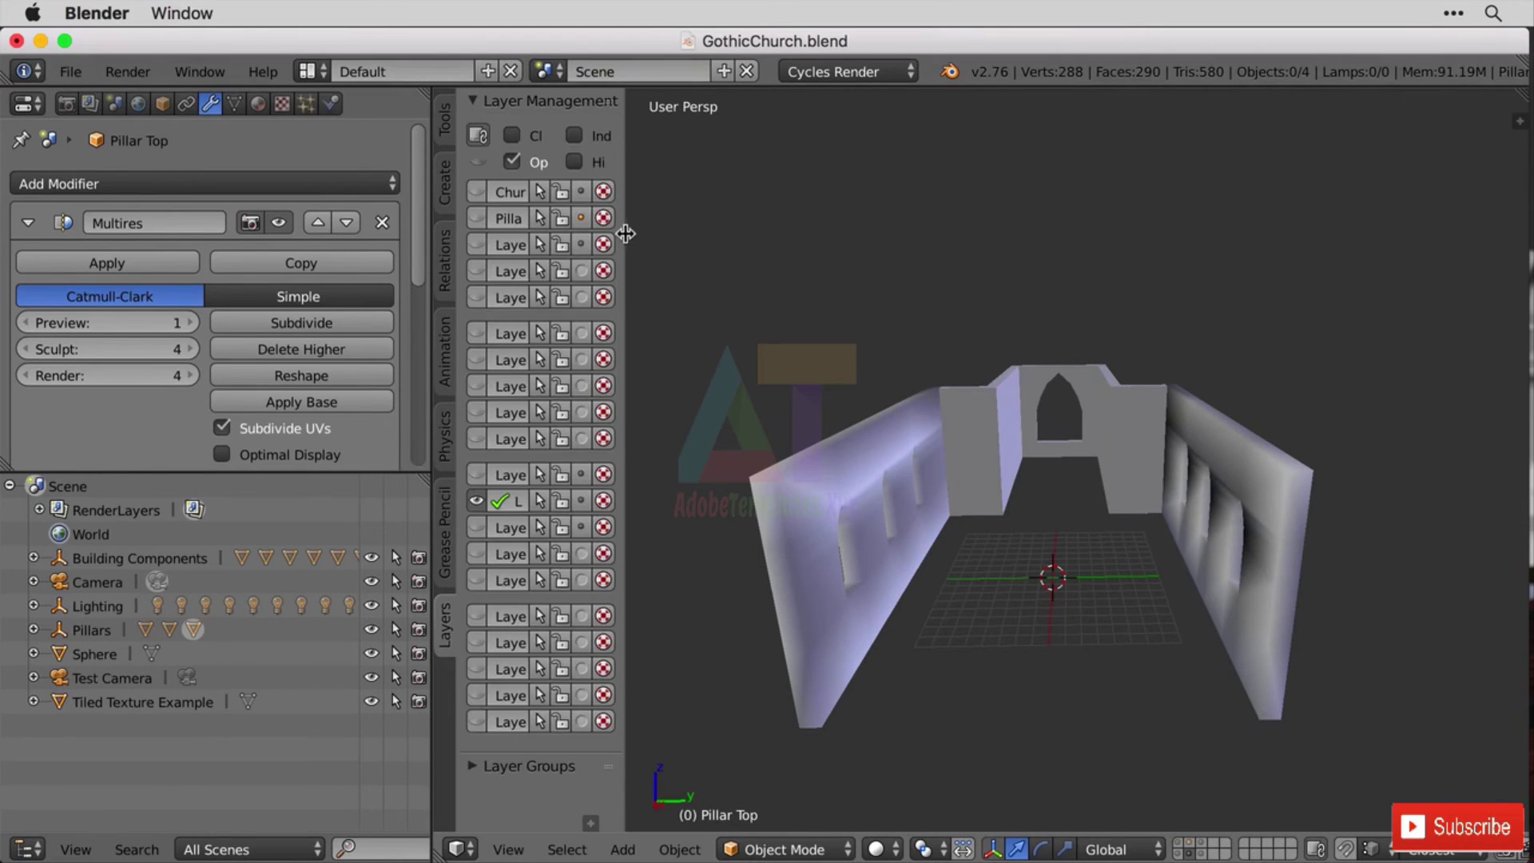
pyautogui.moveTo(626, 233); pyautogui.dragTo(911, 243)
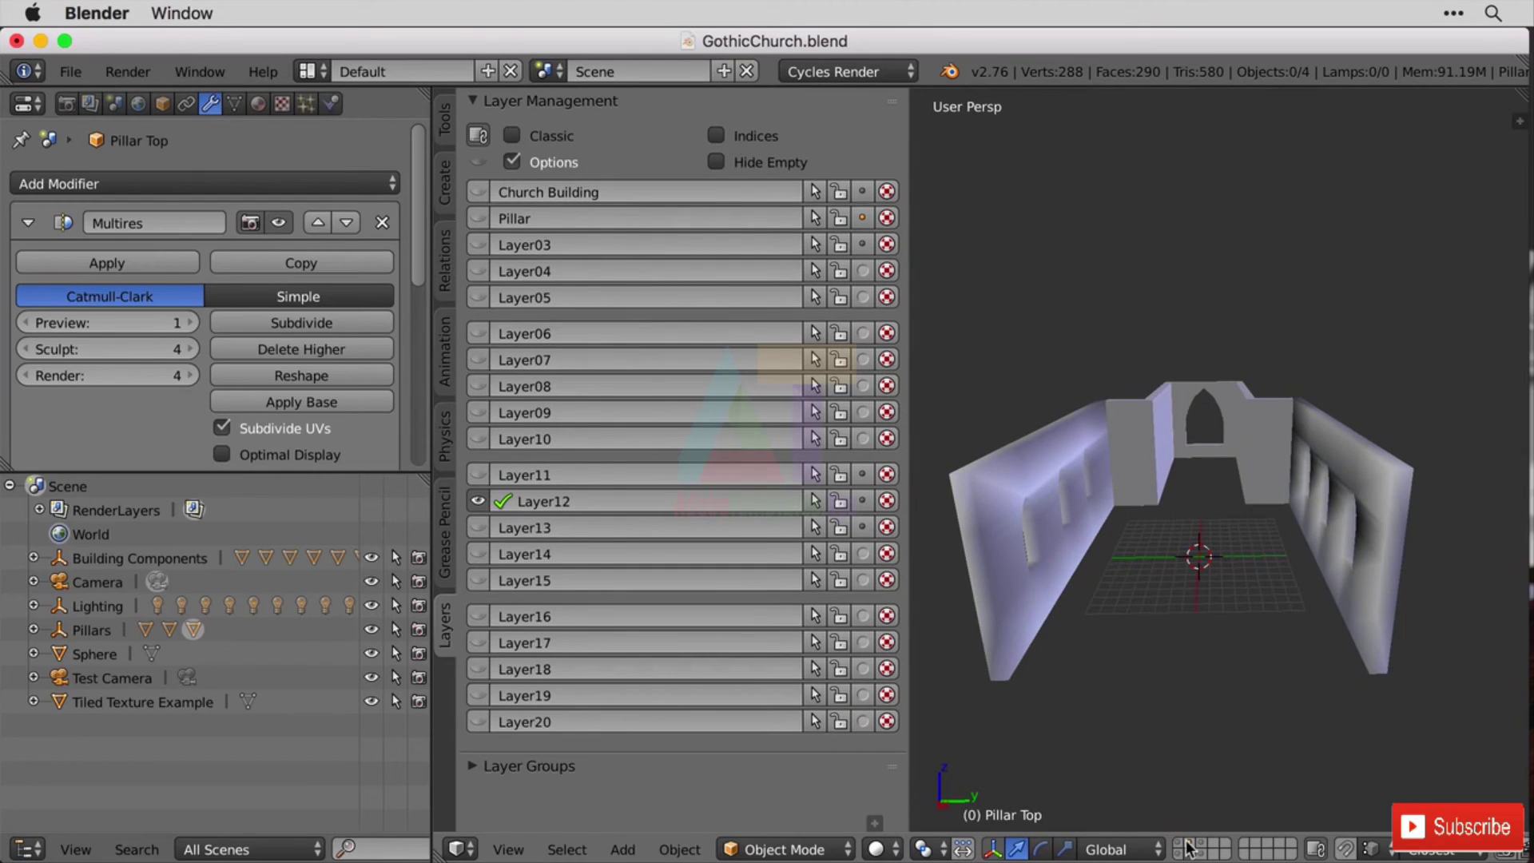
# Display the first layer, named Church Building, and rename it Lighting.
pyautogui.click(631, 192)
pyautogui.doubleClick(616, 192)
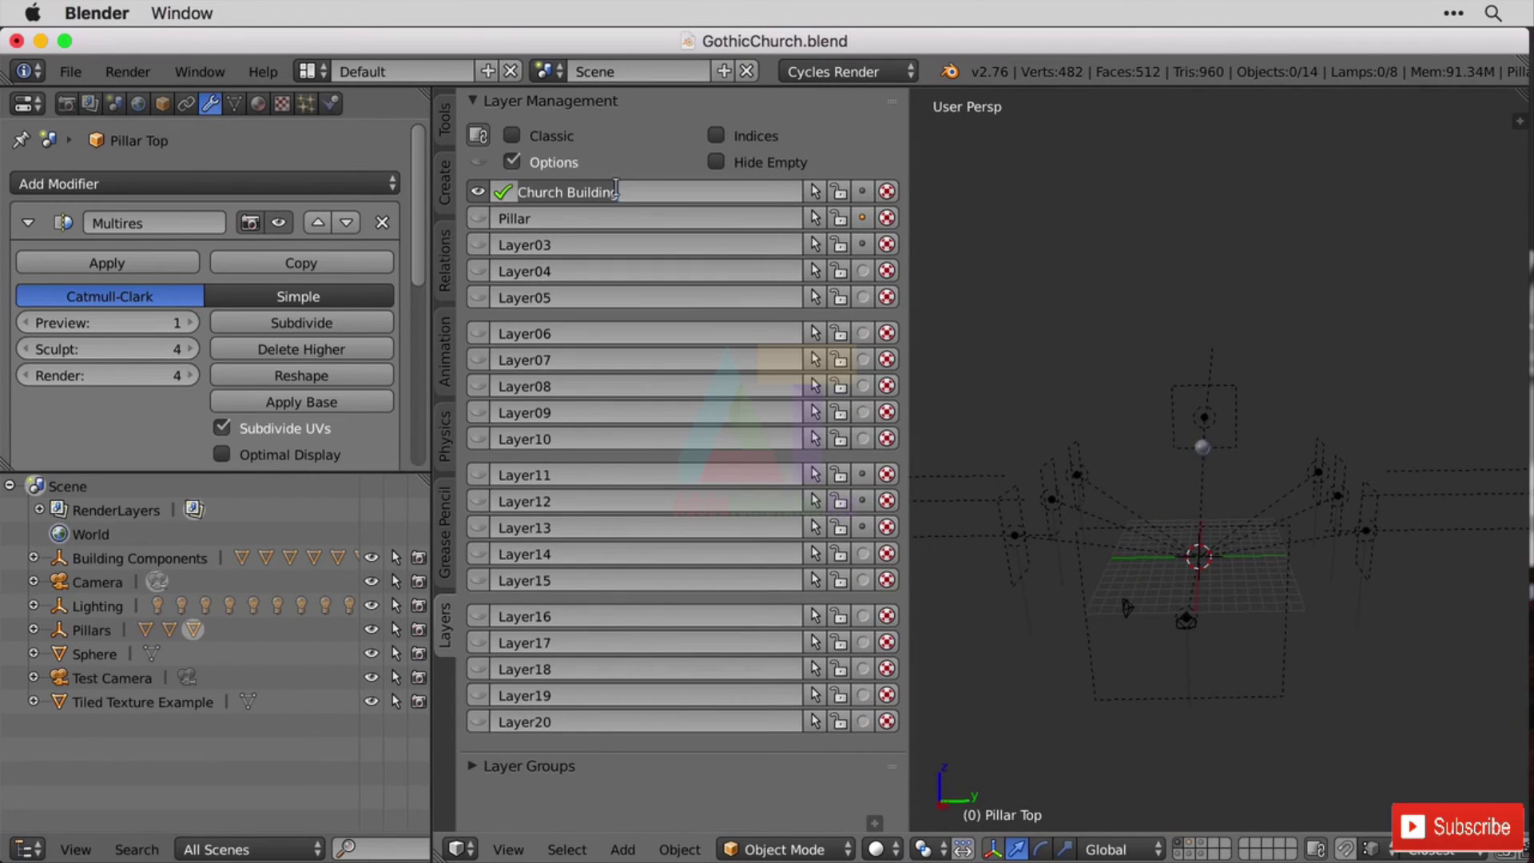
pyautogui.write('Li')
pyautogui.write('gh')
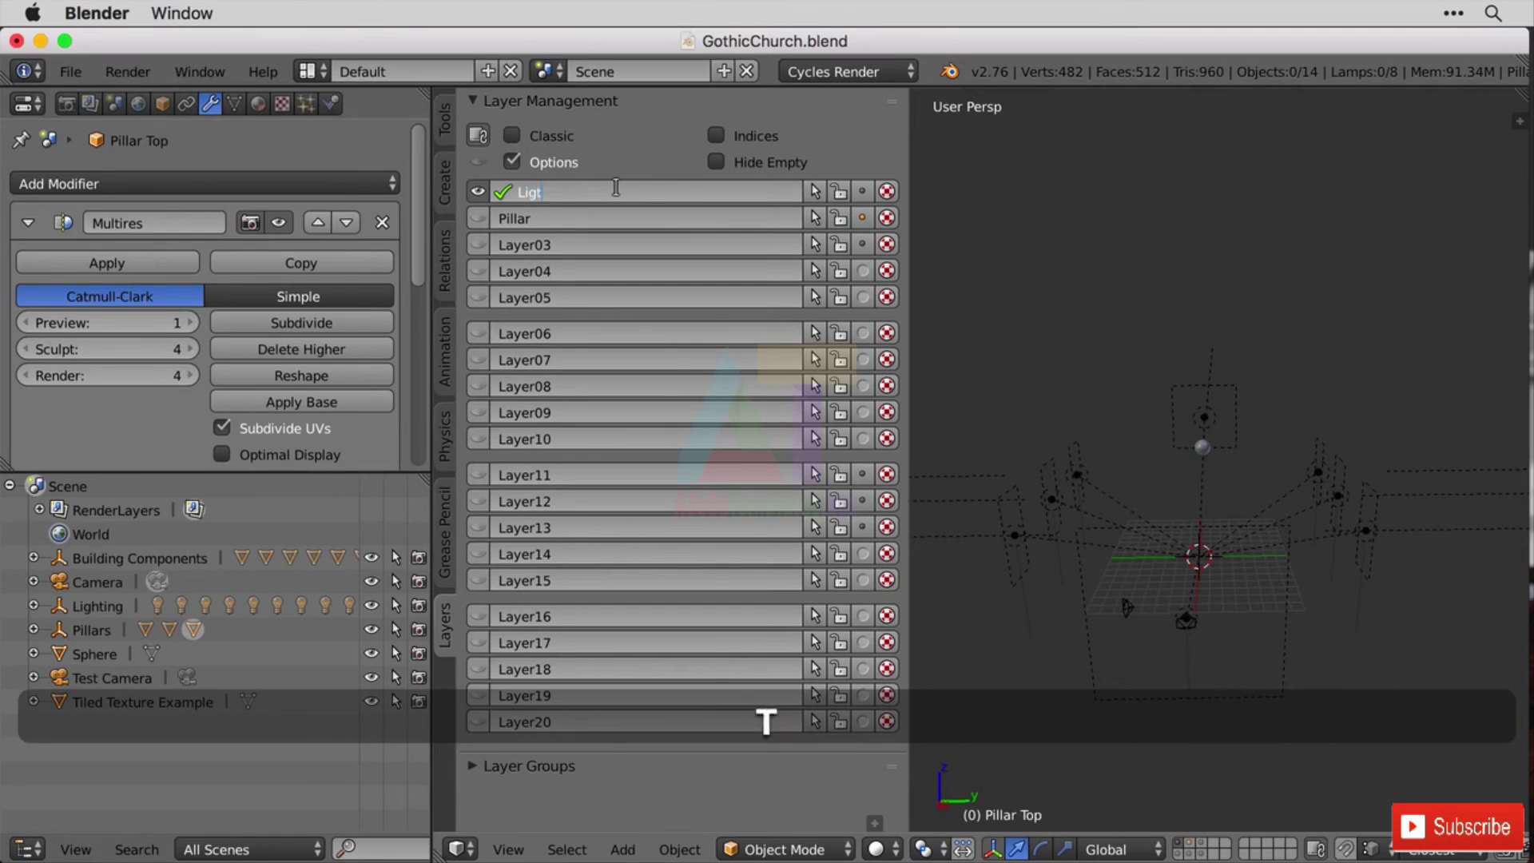
pyautogui.press('BackSpace')
pyautogui.write('ghting')
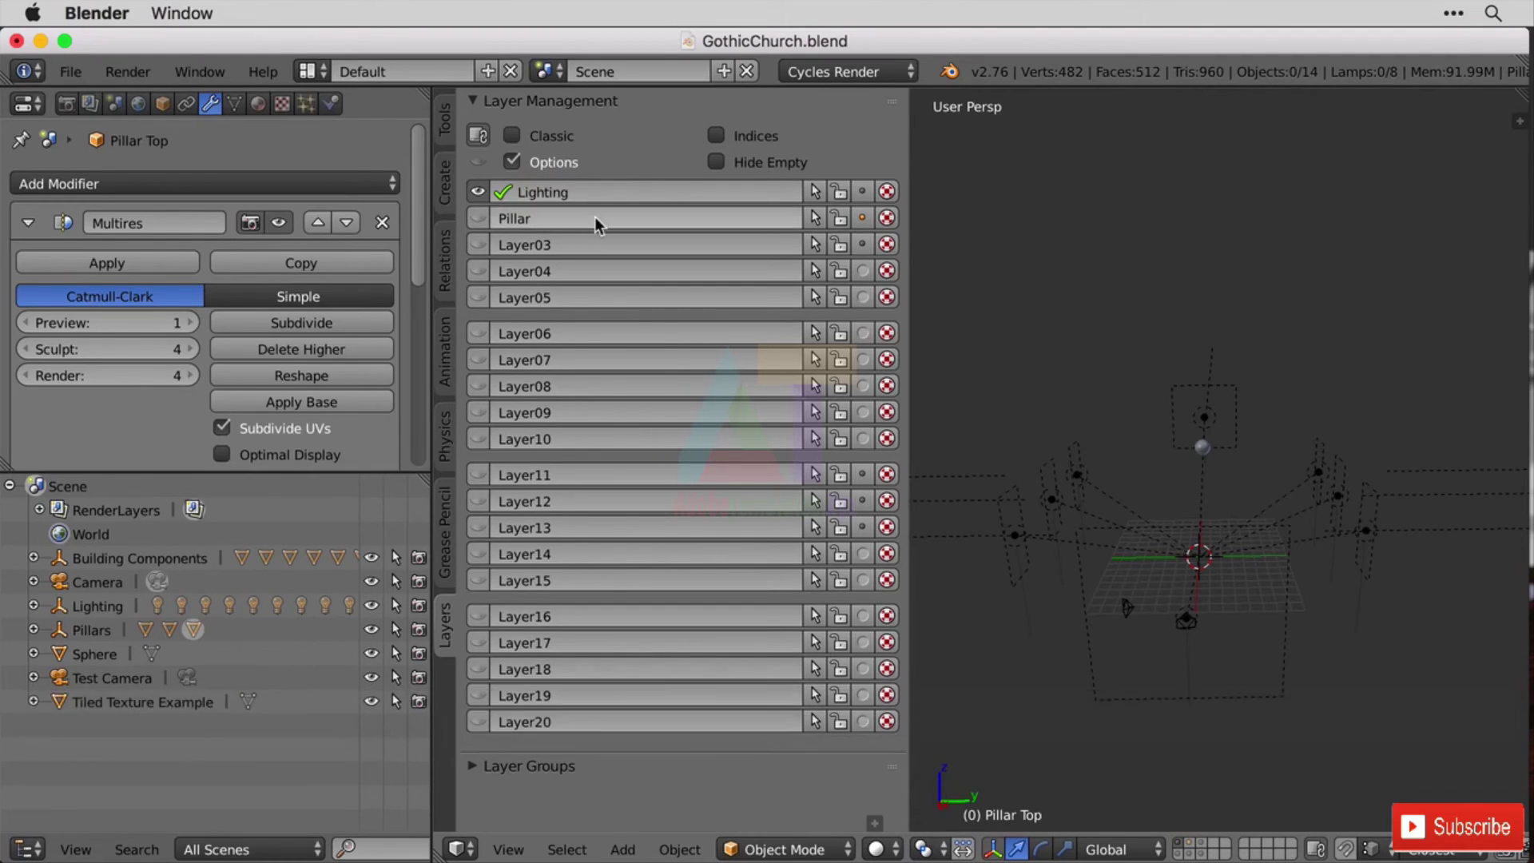
# Check the Pillar layer, then display Layer03 on its own, inspect its object and rename the layer Texture.
pyautogui.click(478, 218)
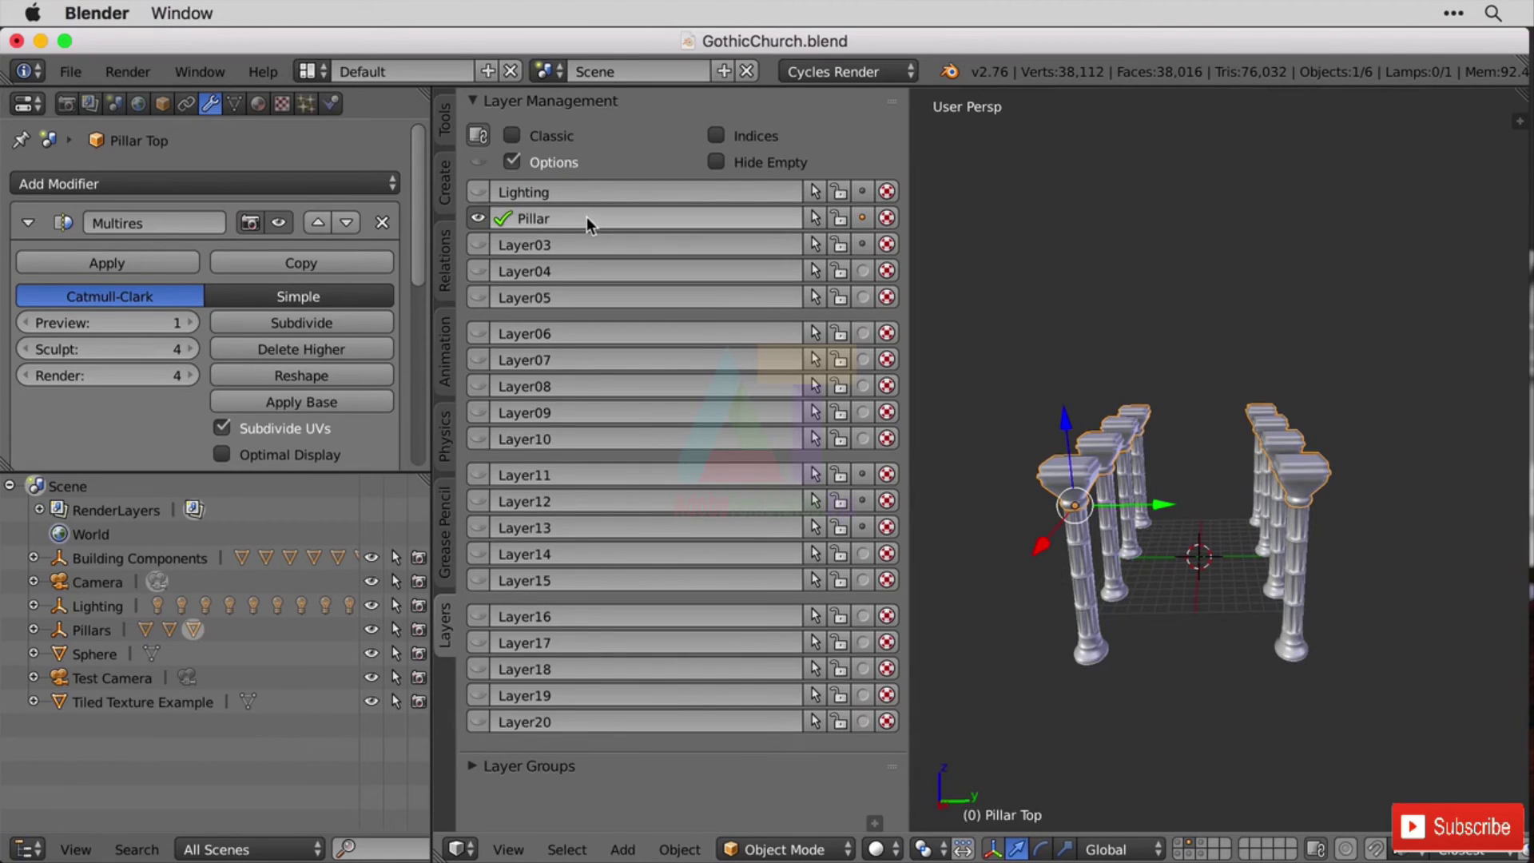
pyautogui.click(477, 245)
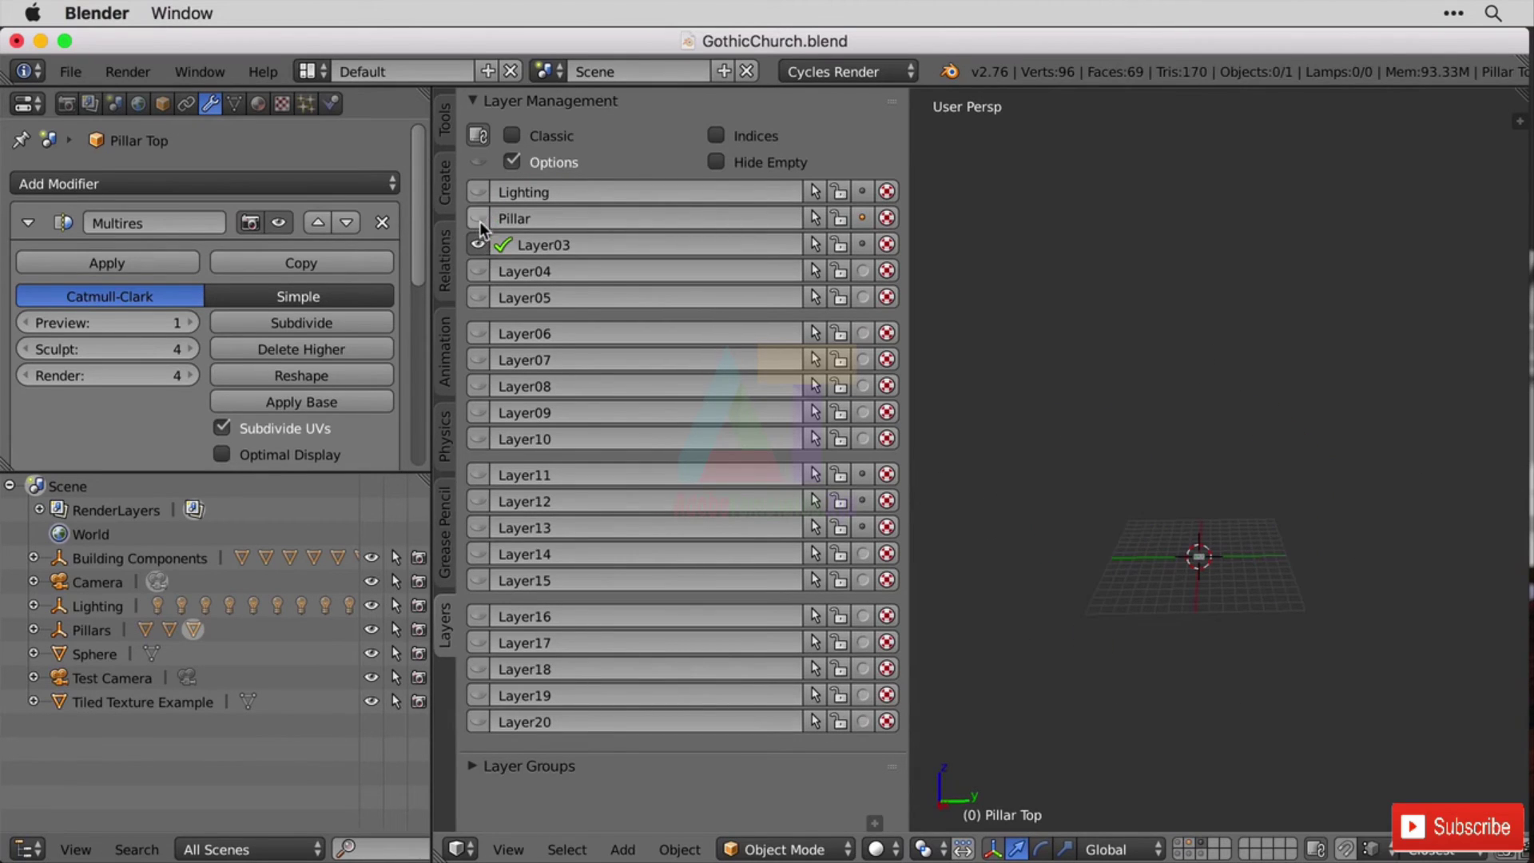
pyautogui.scroll(5, 1152, 561)
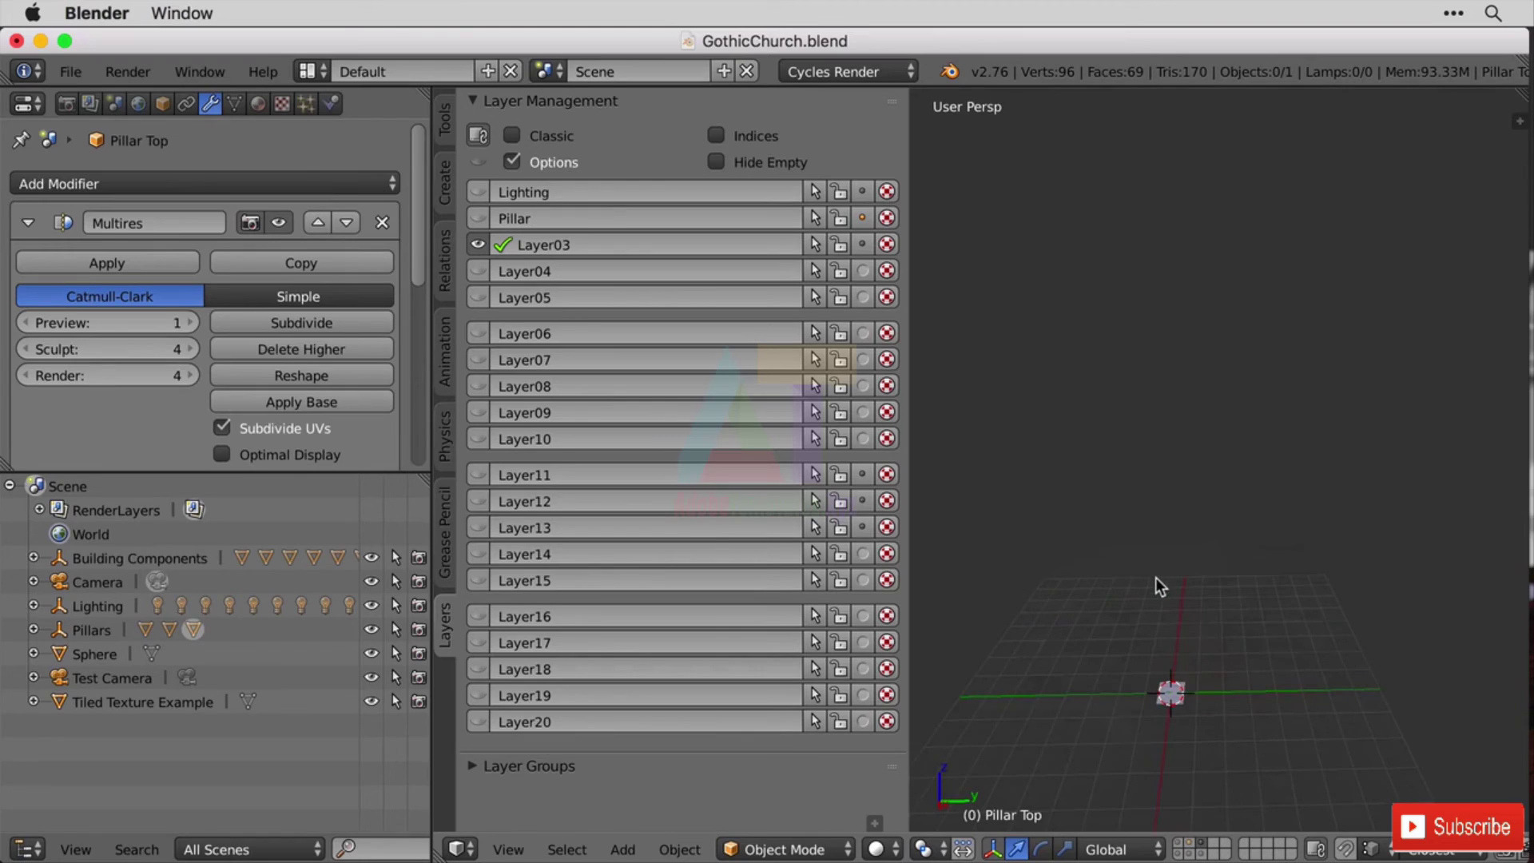
pyautogui.scroll(-5, 1155, 578)
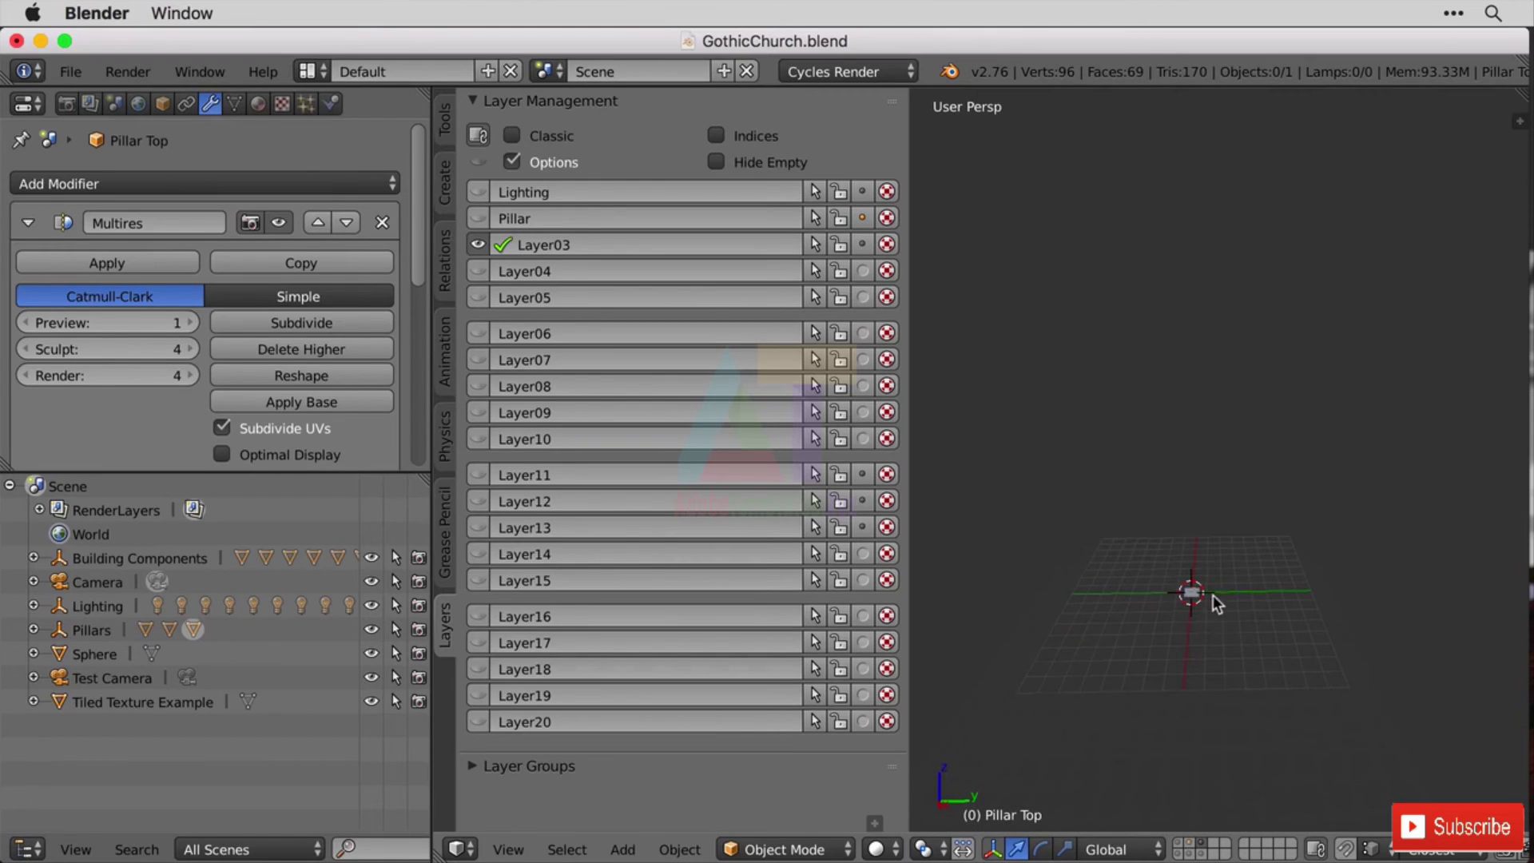
pyautogui.doubleClick(562, 242)
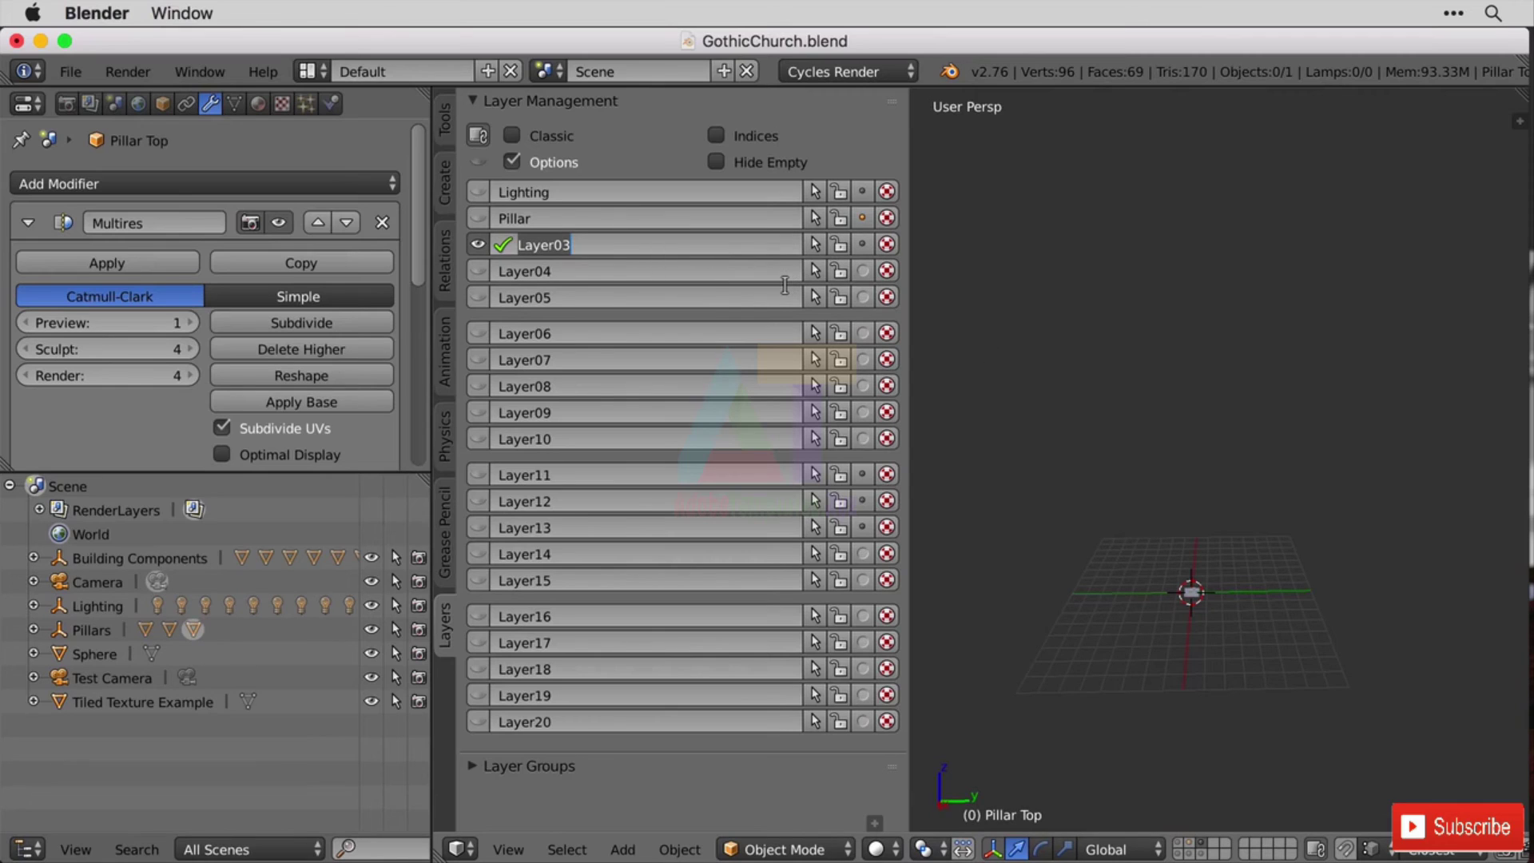
pyautogui.write('Texture')
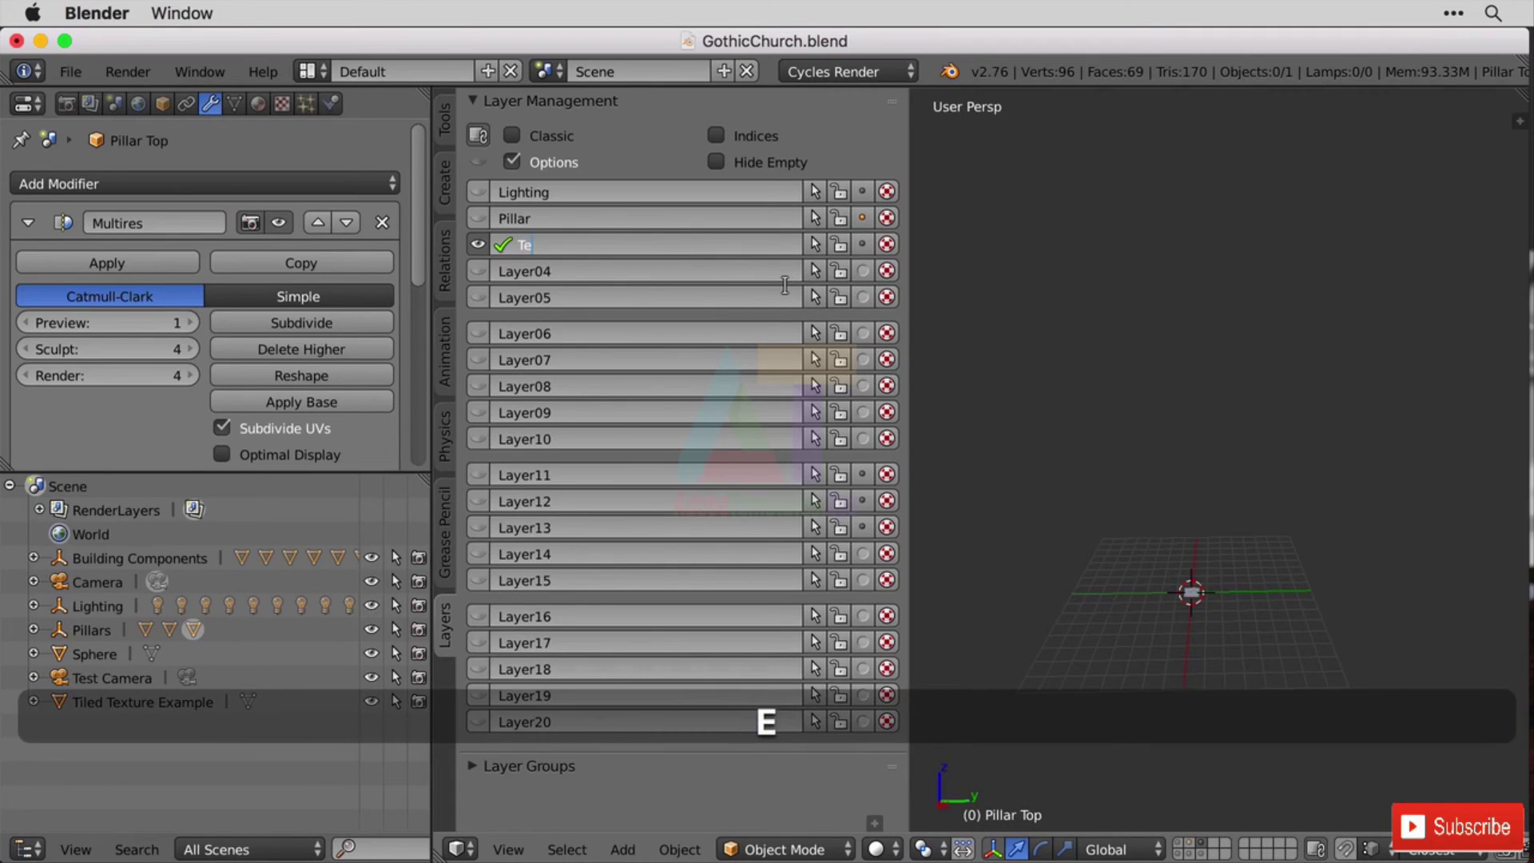
pyautogui.press('Return')
# Display Layer04 and Layer05 in turn to check whether they contain anything.
pyautogui.doubleClick(583, 271)
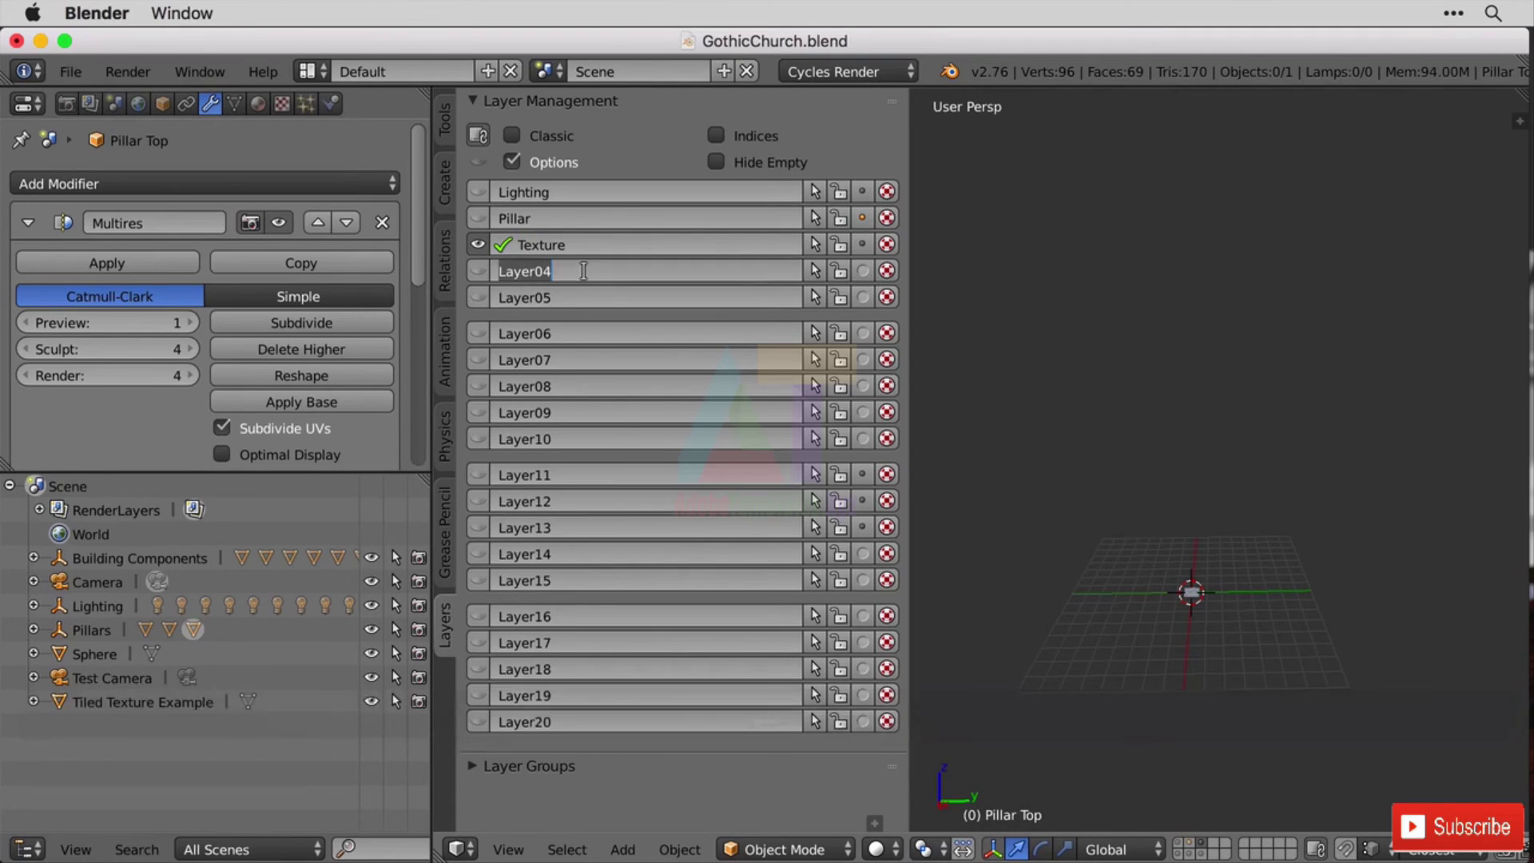
pyautogui.click(478, 271)
pyautogui.click(478, 270)
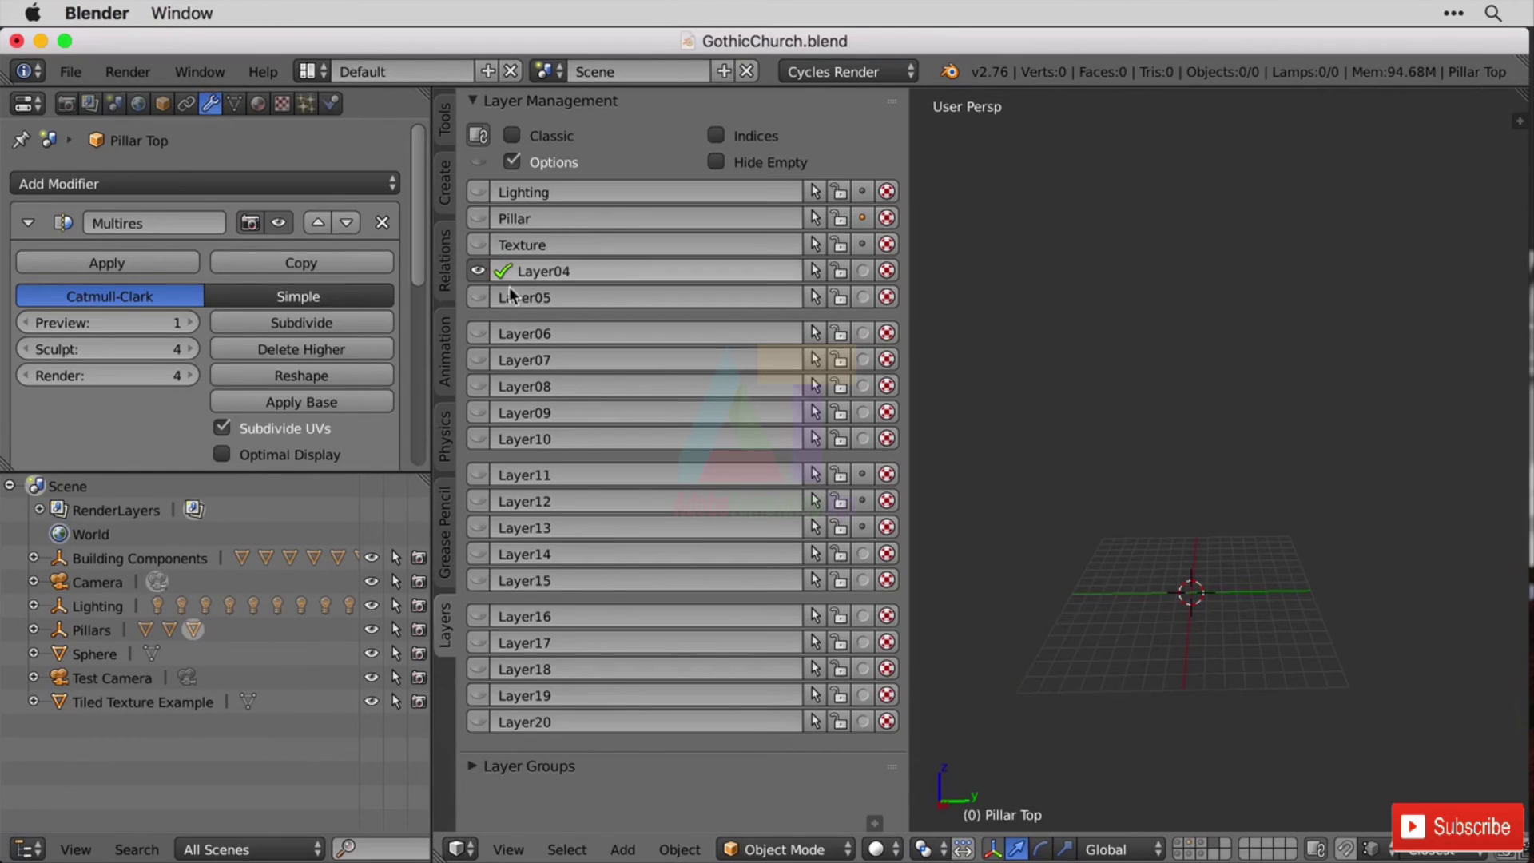
pyautogui.click(478, 297)
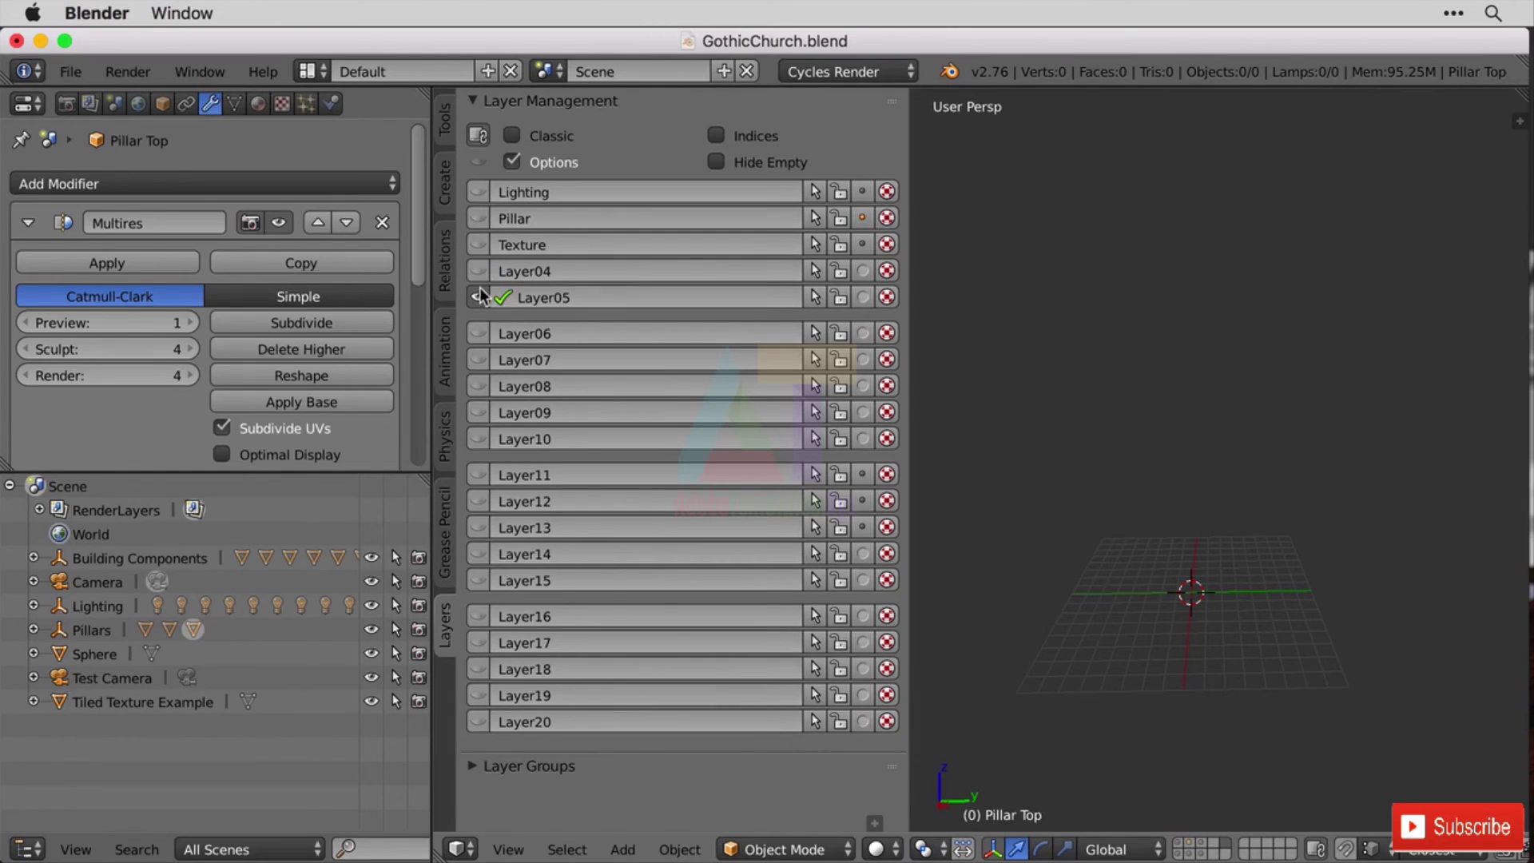
# Display Layer11 on its own and rename it Church Floor.
pyautogui.click(478, 474)
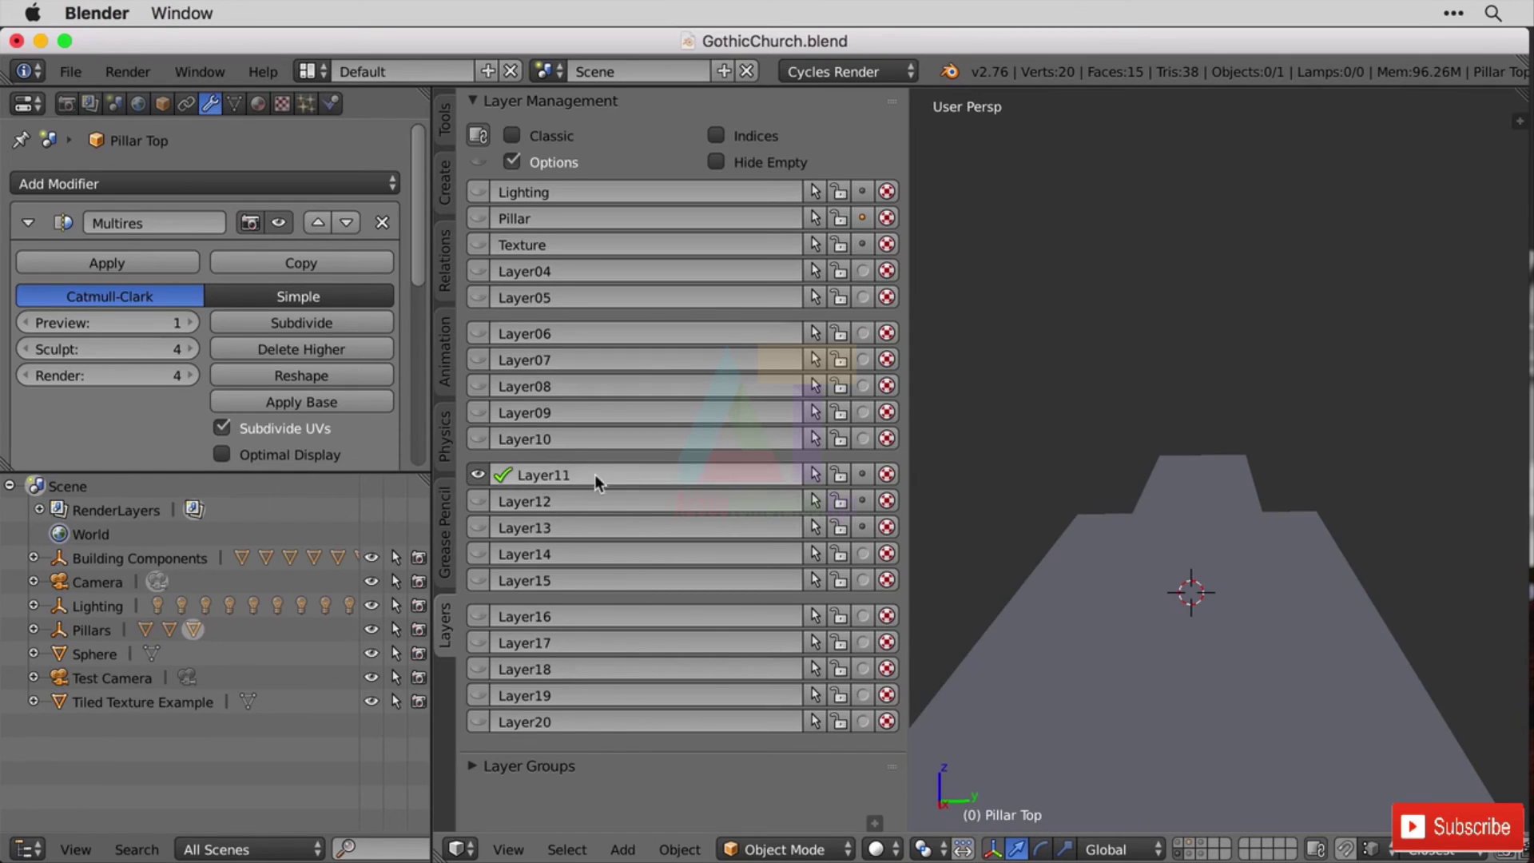
pyautogui.doubleClick(565, 474)
pyautogui.write('Ch')
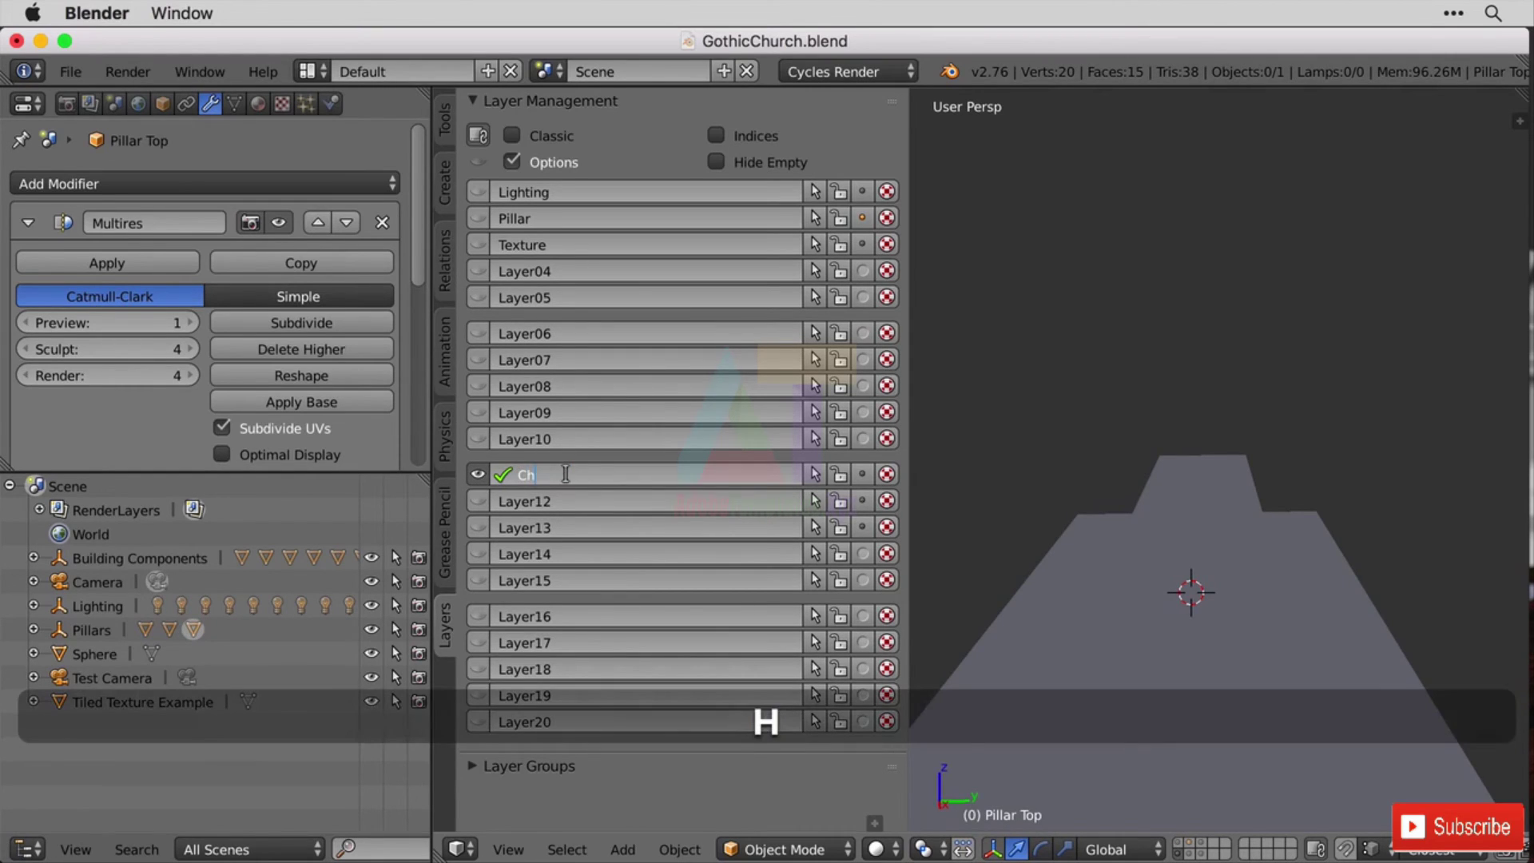
pyautogui.write('urch Floor')
pyautogui.press('Tab')
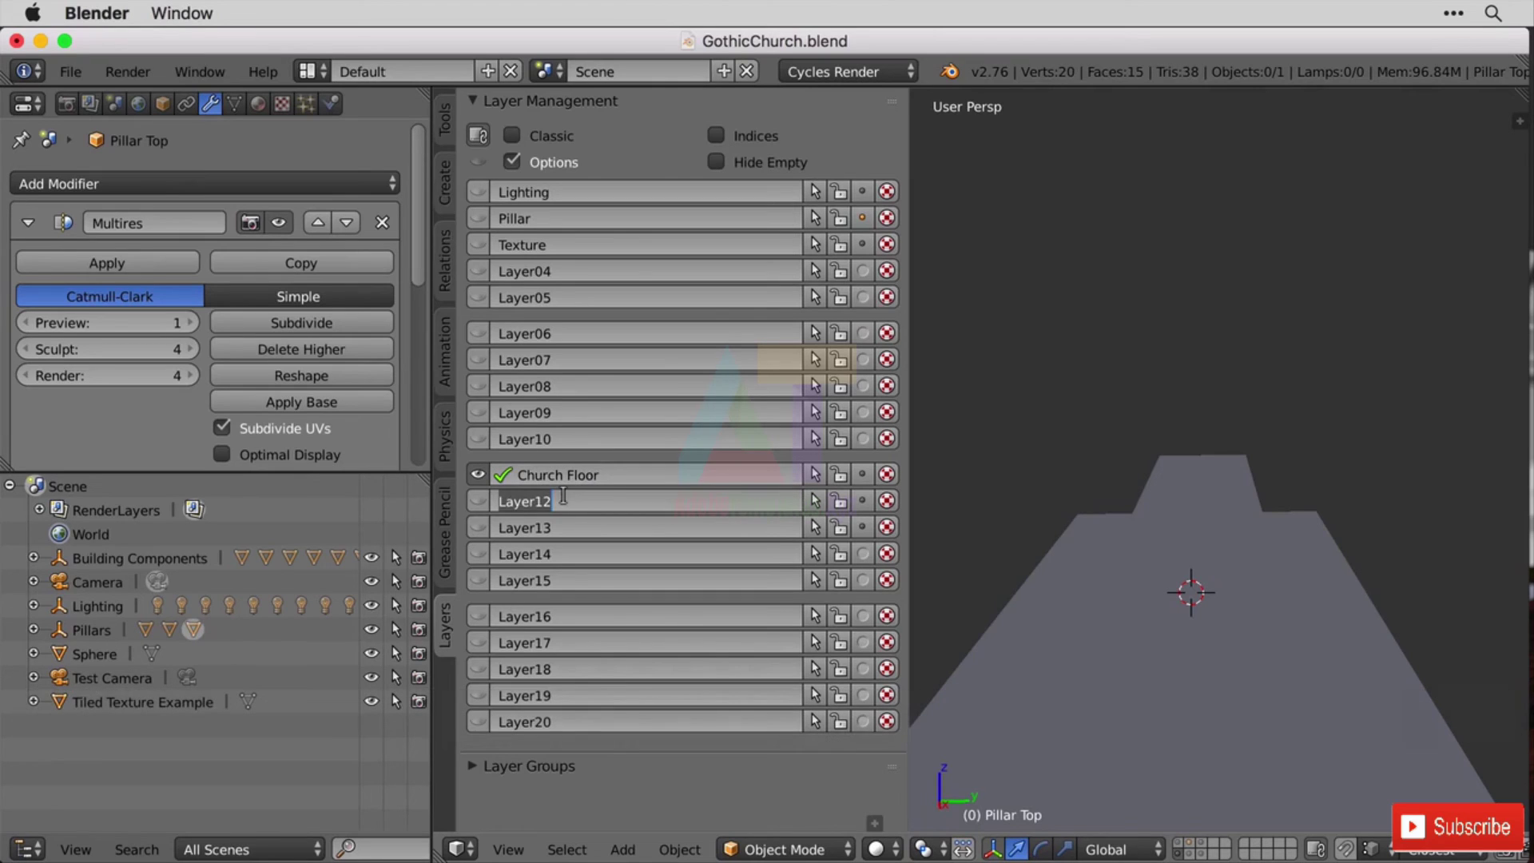
# Display Layer12 on its own and rename it Chruch Walls.
pyautogui.click(481, 501)
pyautogui.keyDown('shift'); pyautogui.click(481, 500); pyautogui.keyUp('shift')
pyautogui.keyDown('shift'); pyautogui.click(480, 473); pyautogui.keyUp('shift')
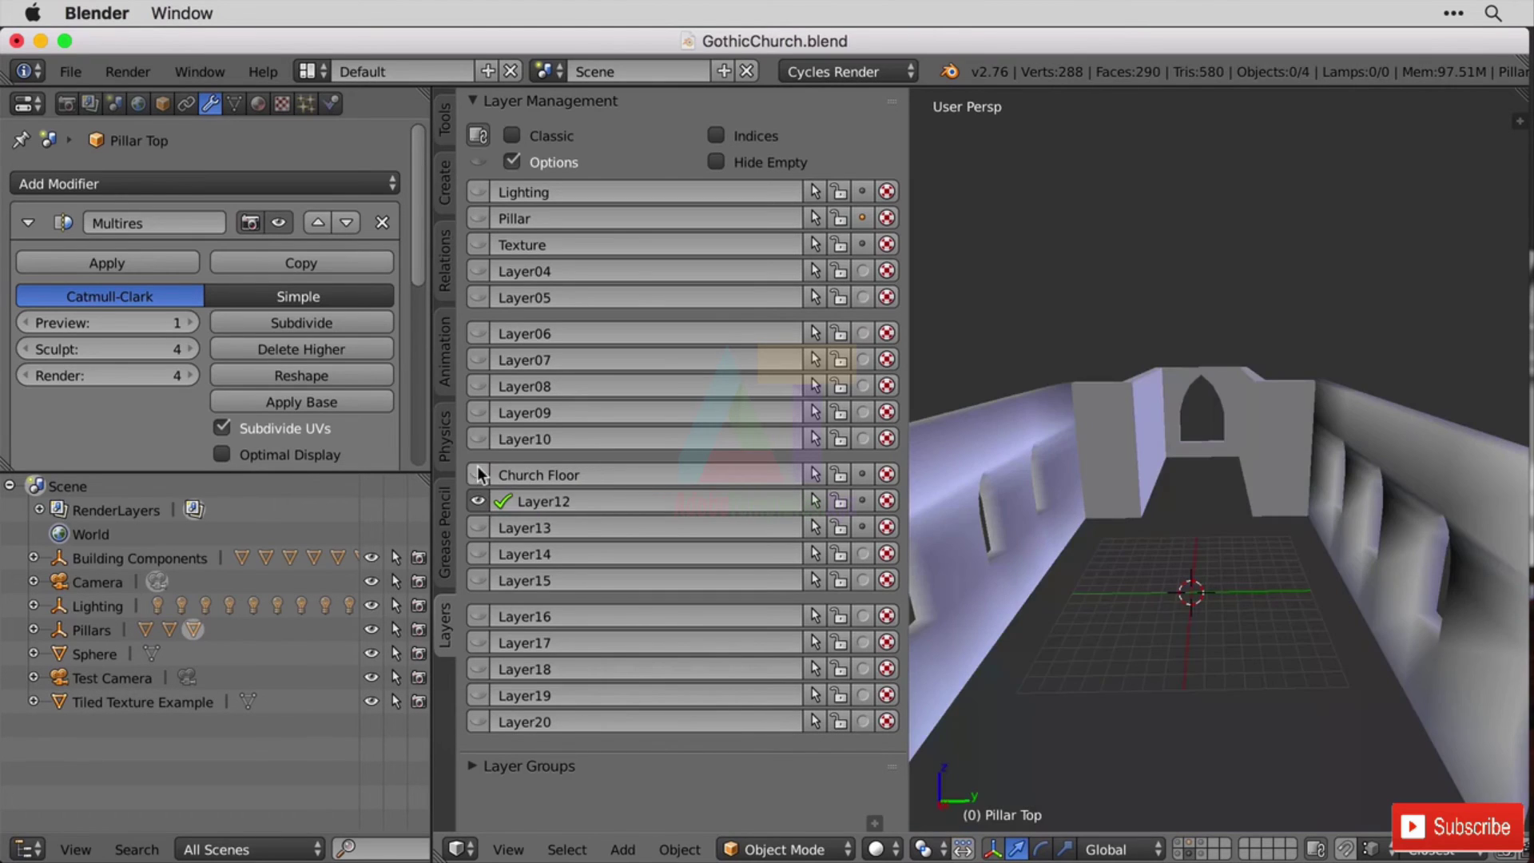
pyautogui.doubleClick(589, 505)
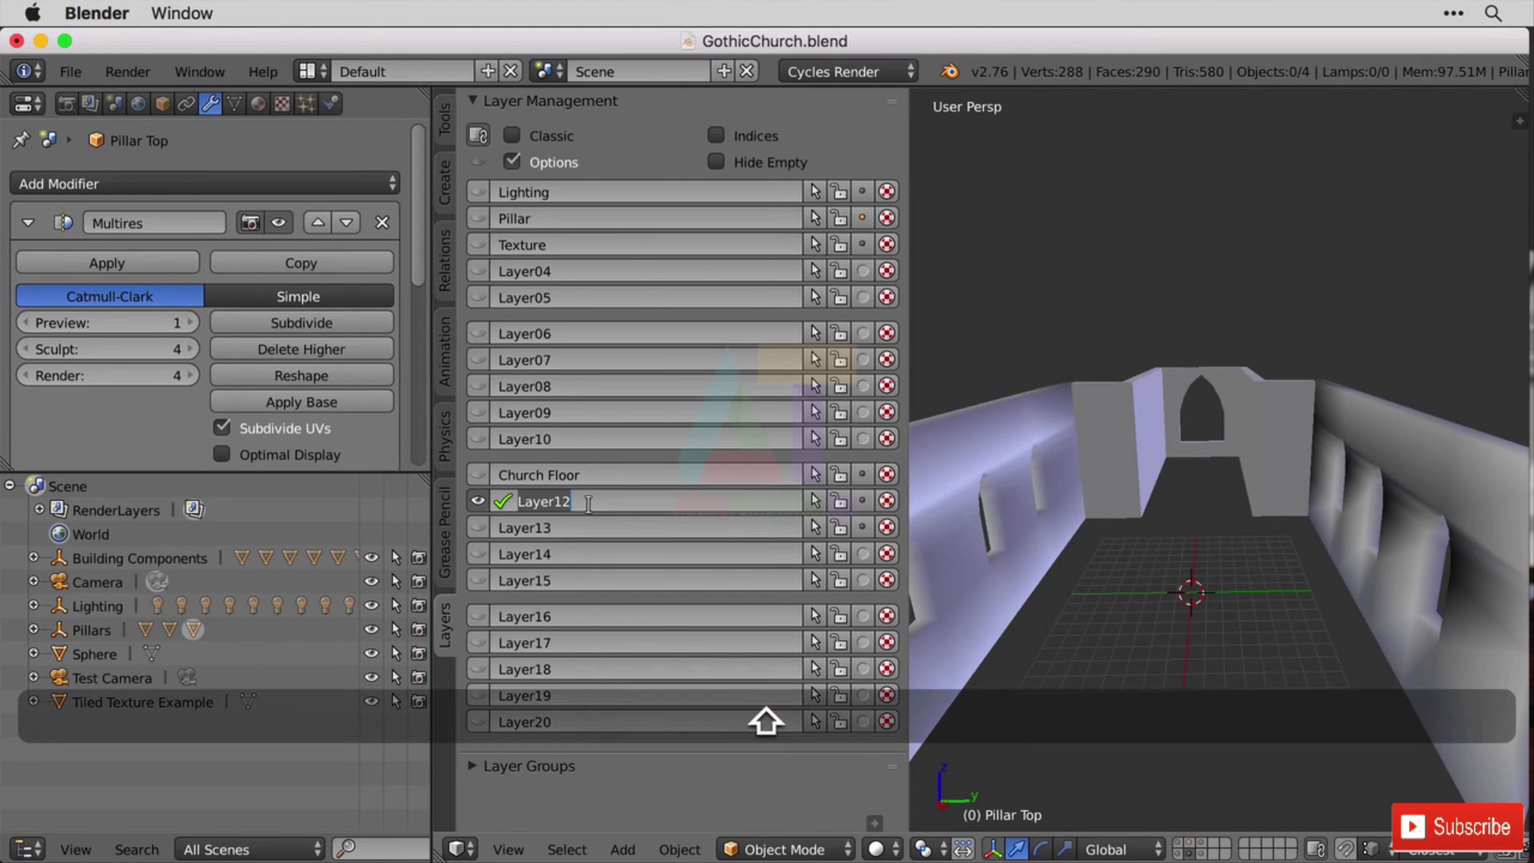
pyautogui.write('Chruch Walls')
pyautogui.press('Return')
# Display Layer13 together with the walls layer and rename Layer13 as Roof and Front Wall.
pyautogui.click(477, 528)
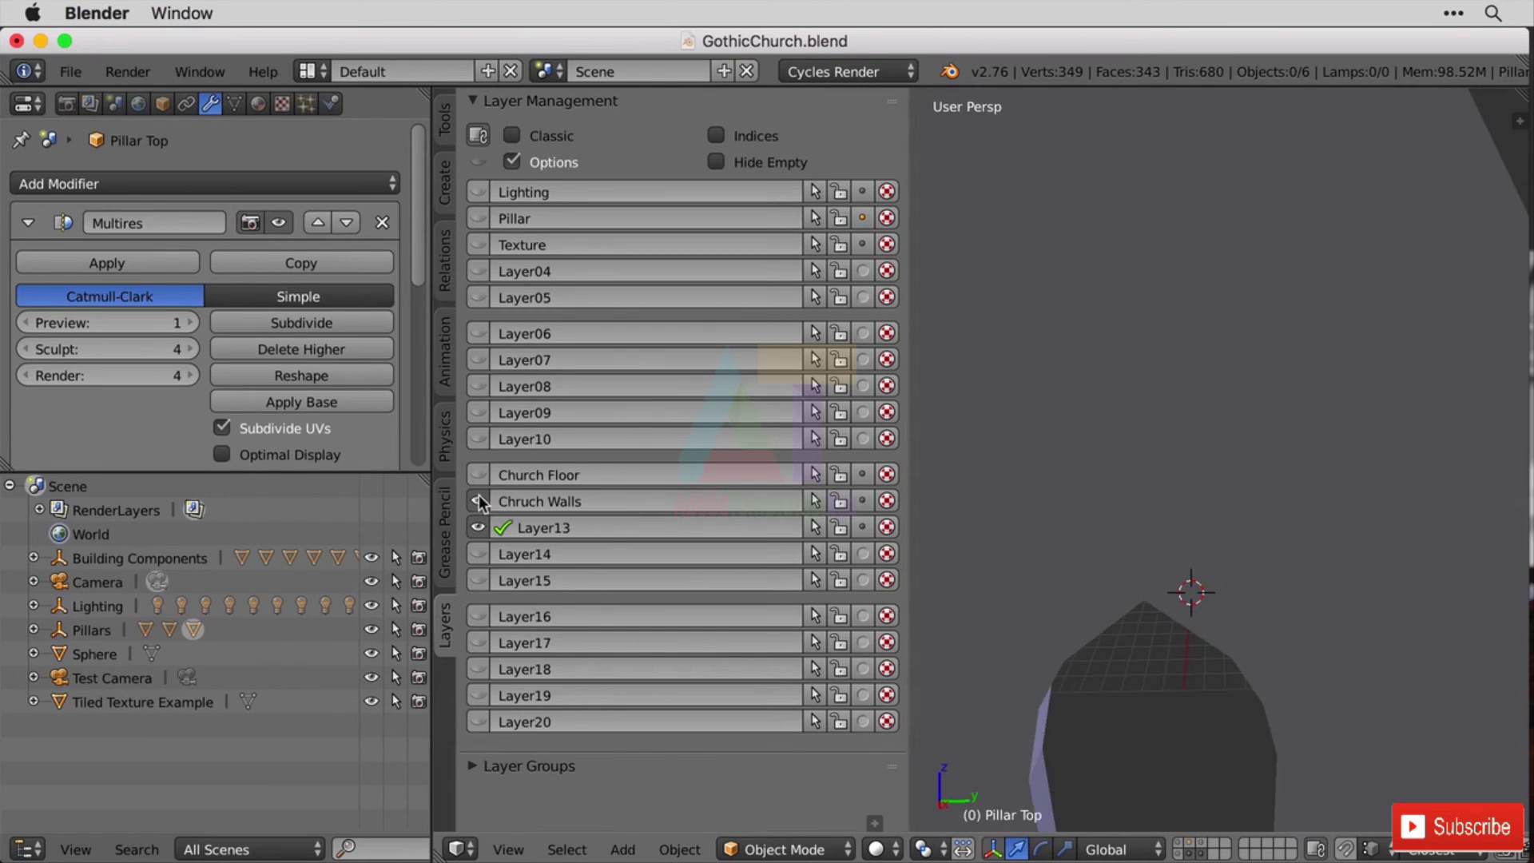
pyautogui.keyDown('shift'); pyautogui.click(479, 501); pyautogui.keyUp('shift')
pyautogui.doubleClick(583, 528)
pyautogui.write('Ro')
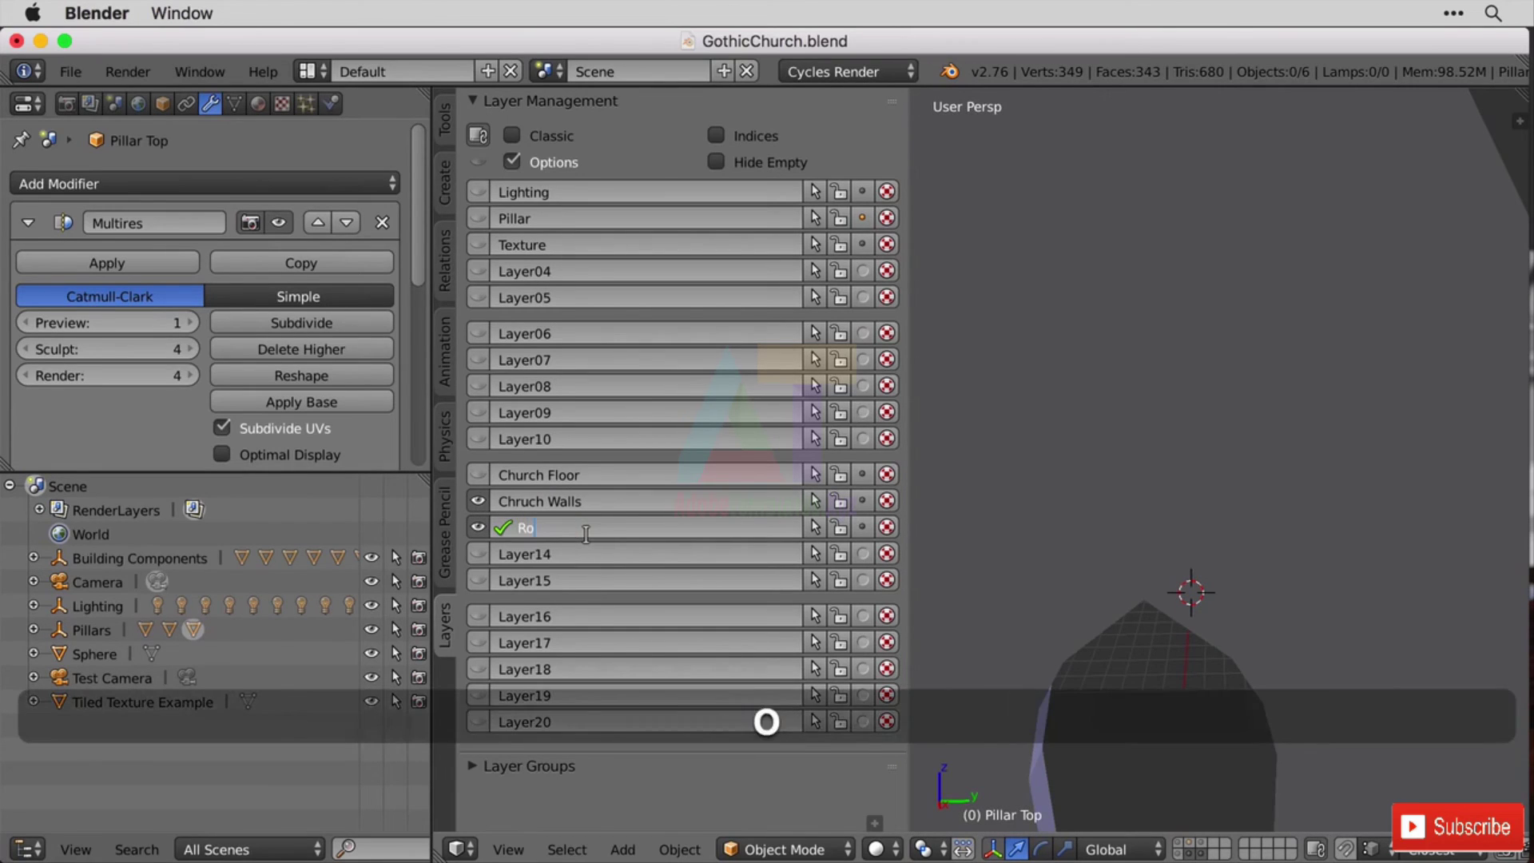
pyautogui.write('of and Flont Wall')
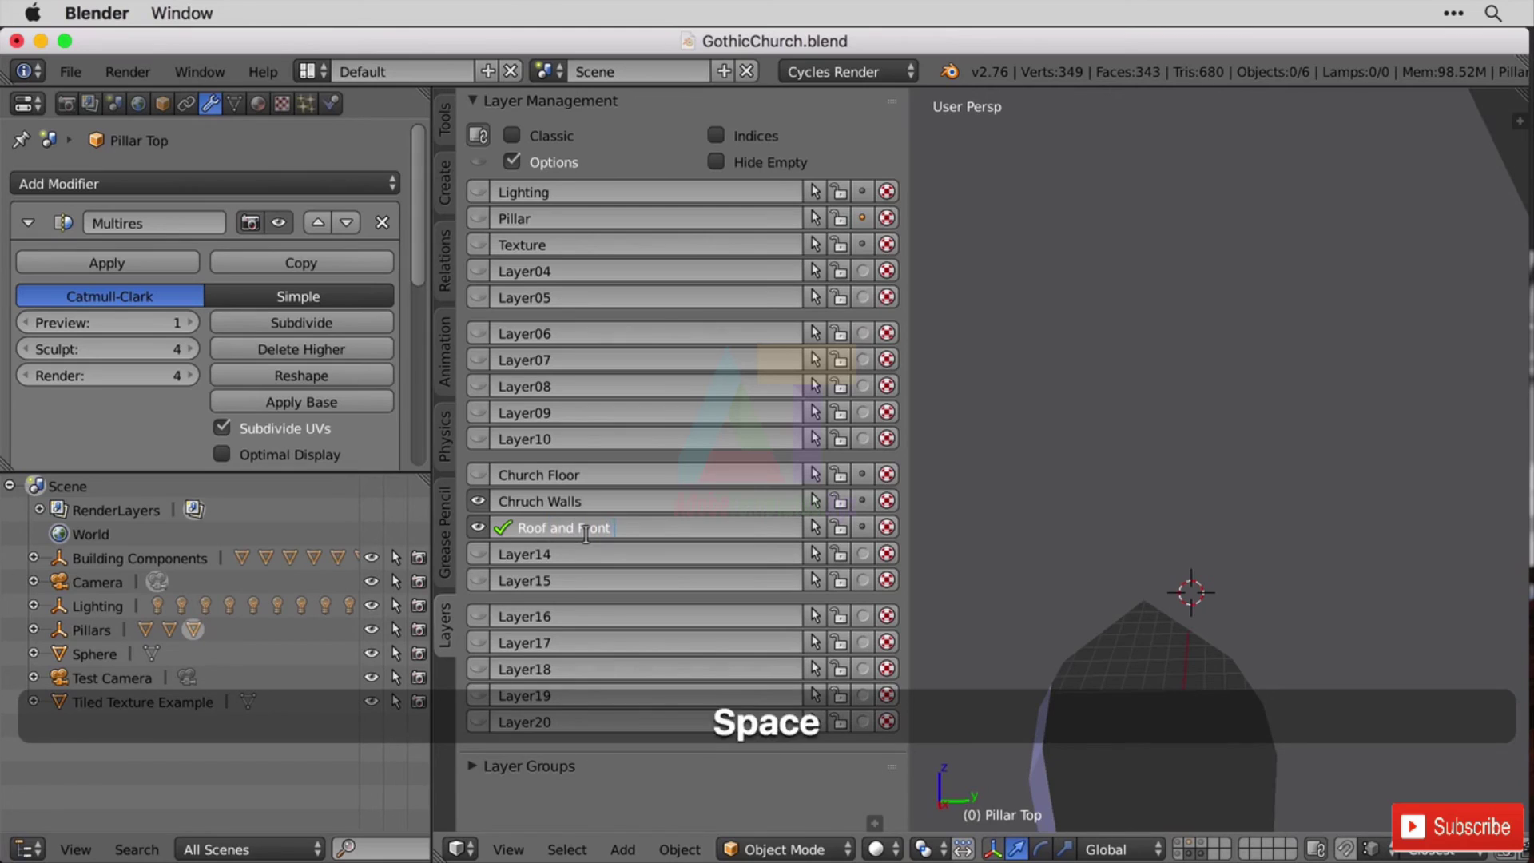
pyautogui.press('Return')
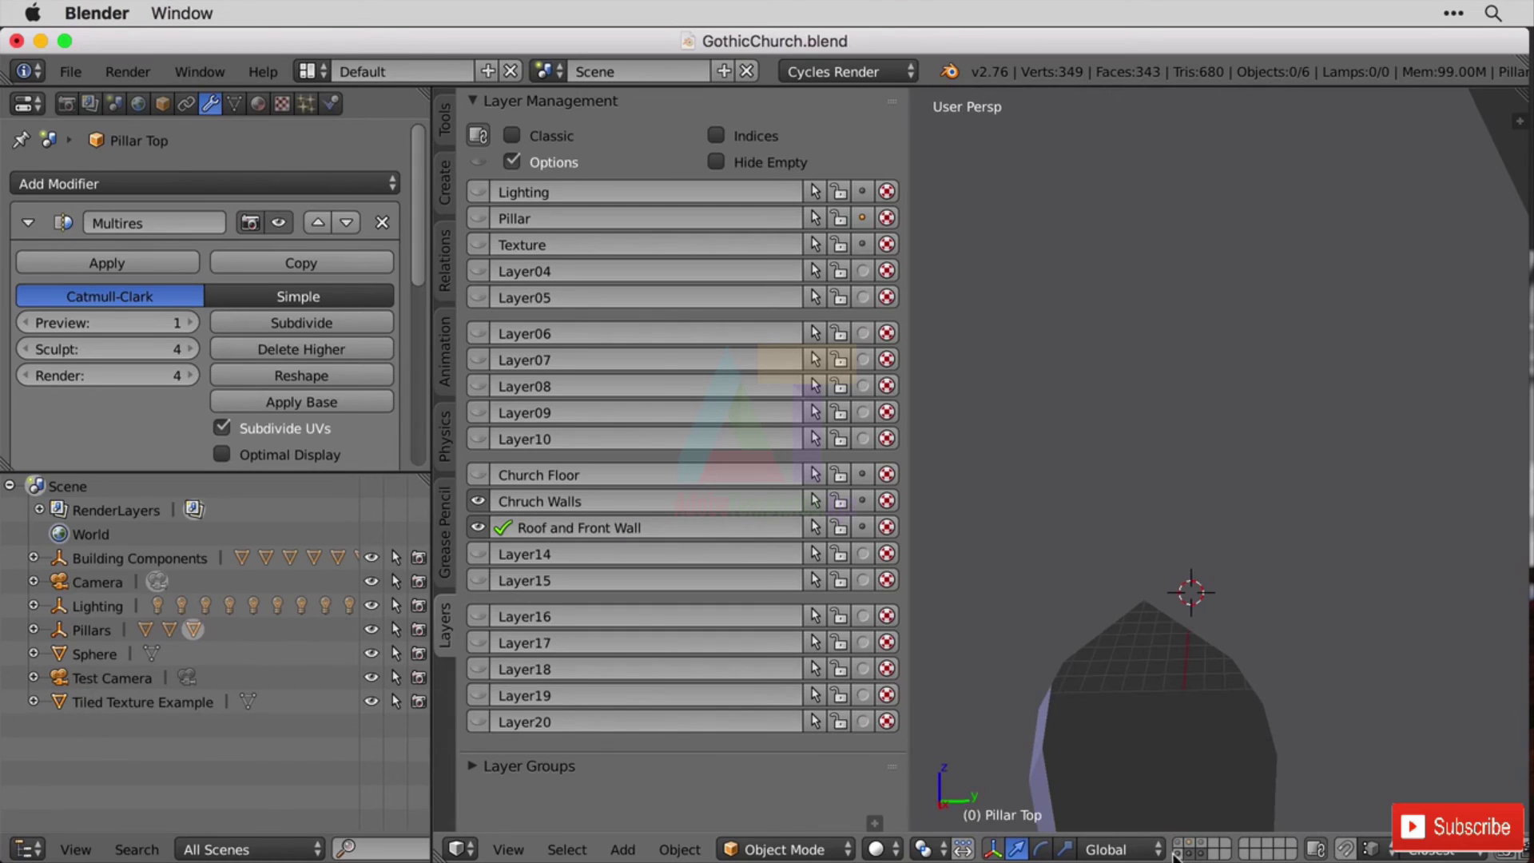
# Make the Church Floor, Lighting, Pillar and Texture layers visible with the walls and roof, and view the church interior.
pyautogui.keyDown('shift'); pyautogui.click(478, 474); pyautogui.keyUp('shift')
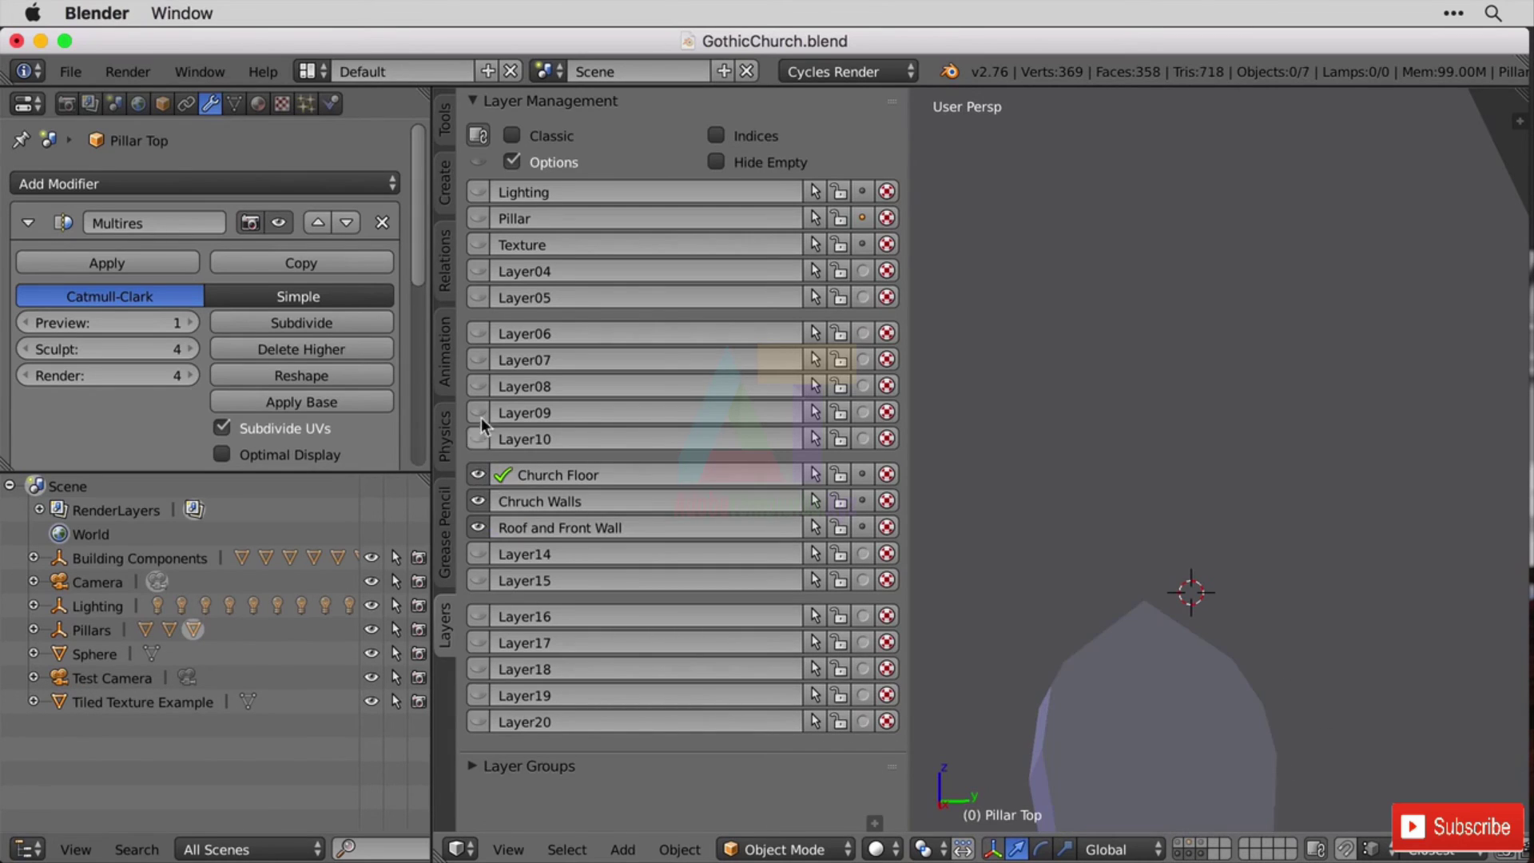
pyautogui.keyDown('shift'); pyautogui.moveTo(480, 193); pyautogui.dragTo(481, 244); pyautogui.keyUp('shift')
pyautogui.scroll(-5, 1081, 571)
pyautogui.scroll(4, 1190, 649)
pyautogui.moveTo(1219, 593); pyautogui.dragTo(1270, 639, button='middle')
pyautogui.scroll(3, 1181, 603)
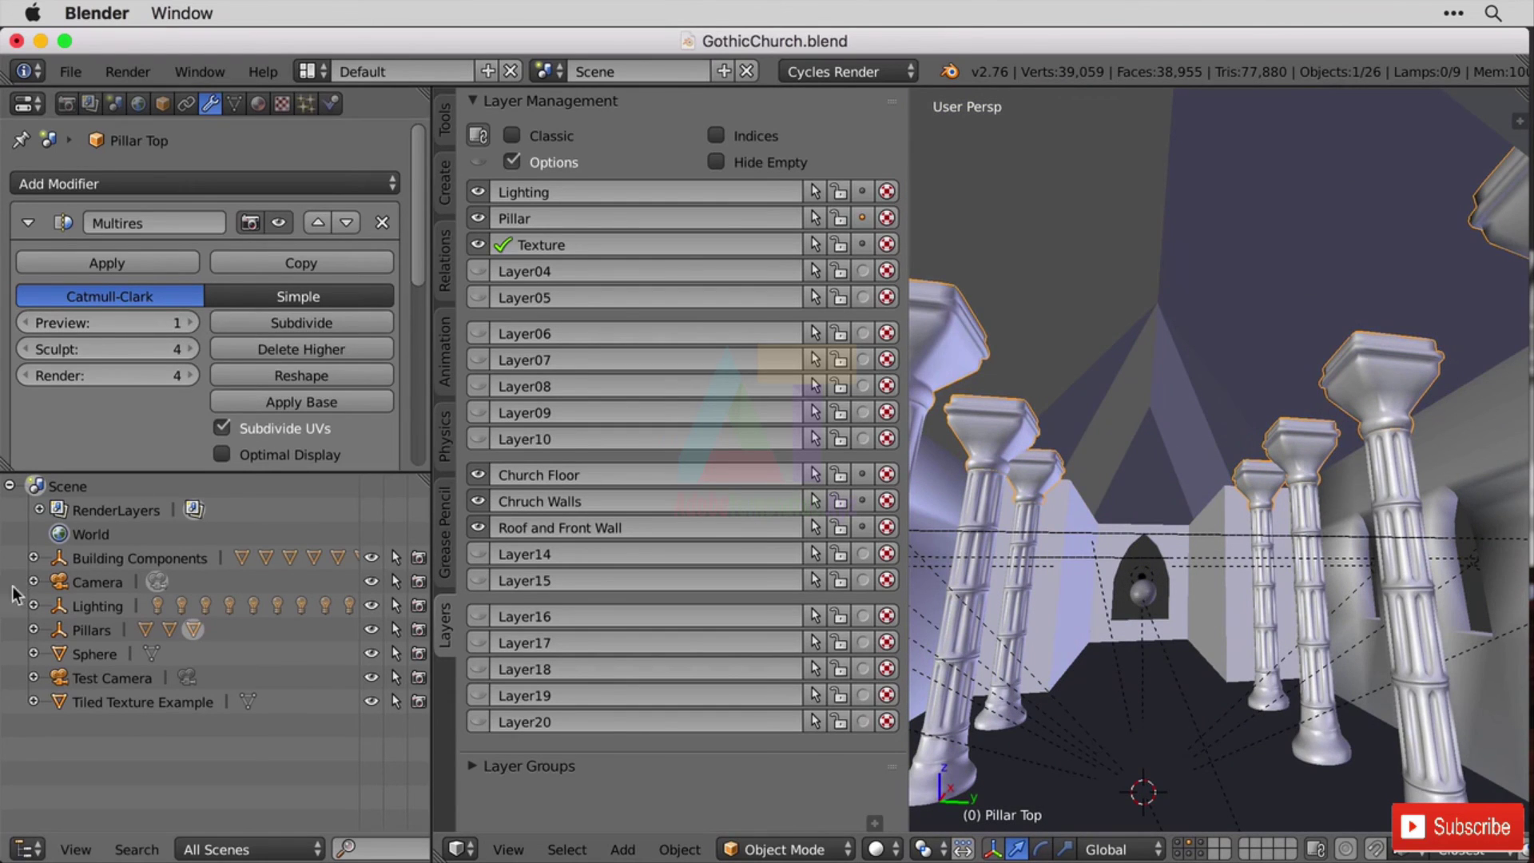
# Set the Multires preview level to 2 for Pillar Base, Pillar Section and Pillar Top.
pyautogui.click(35, 629)
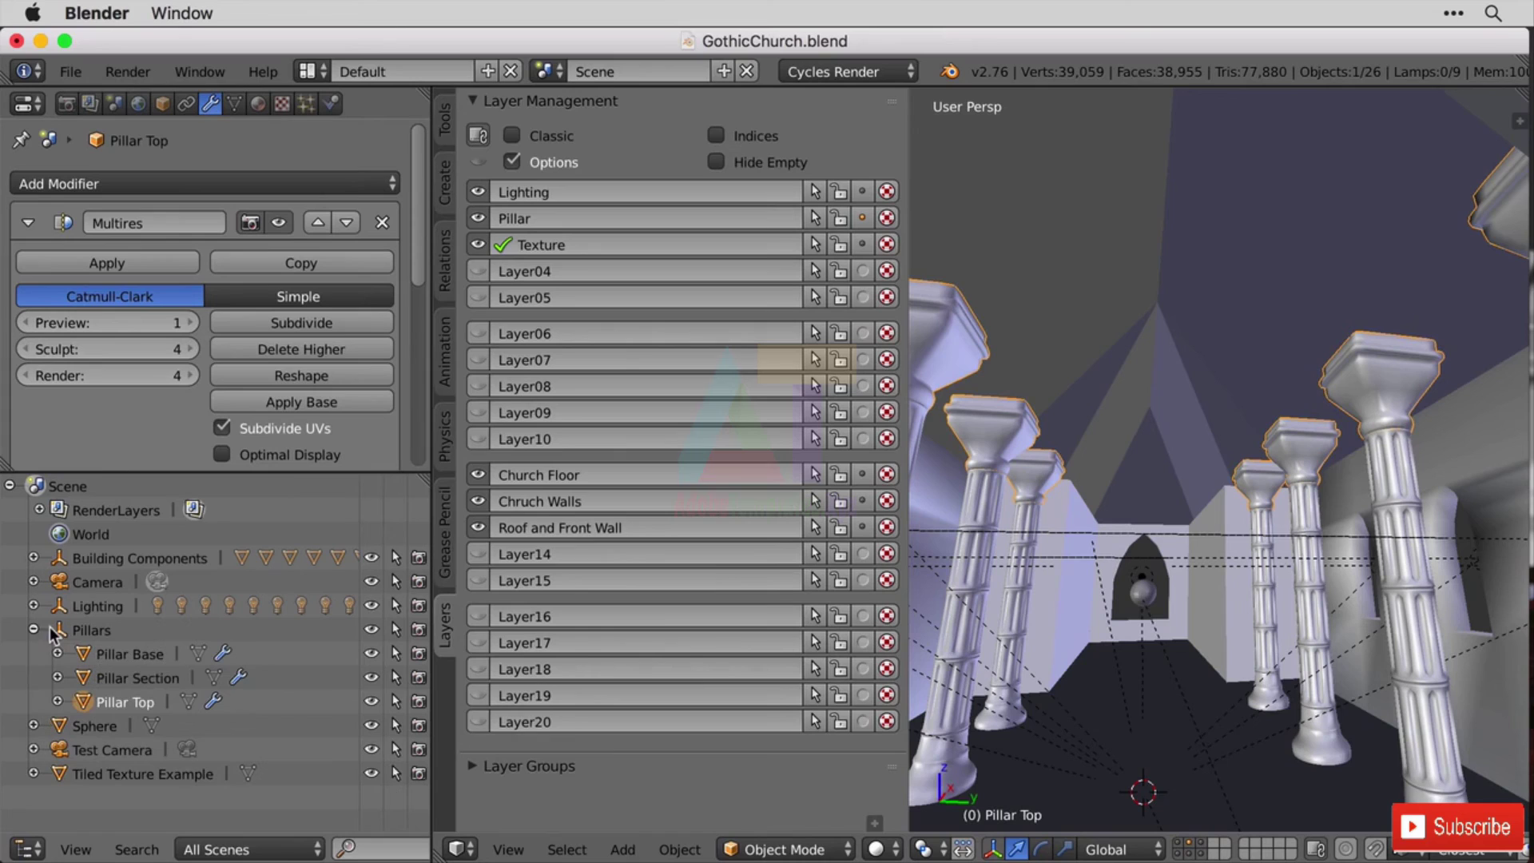
pyautogui.click(116, 655)
pyautogui.click(193, 322)
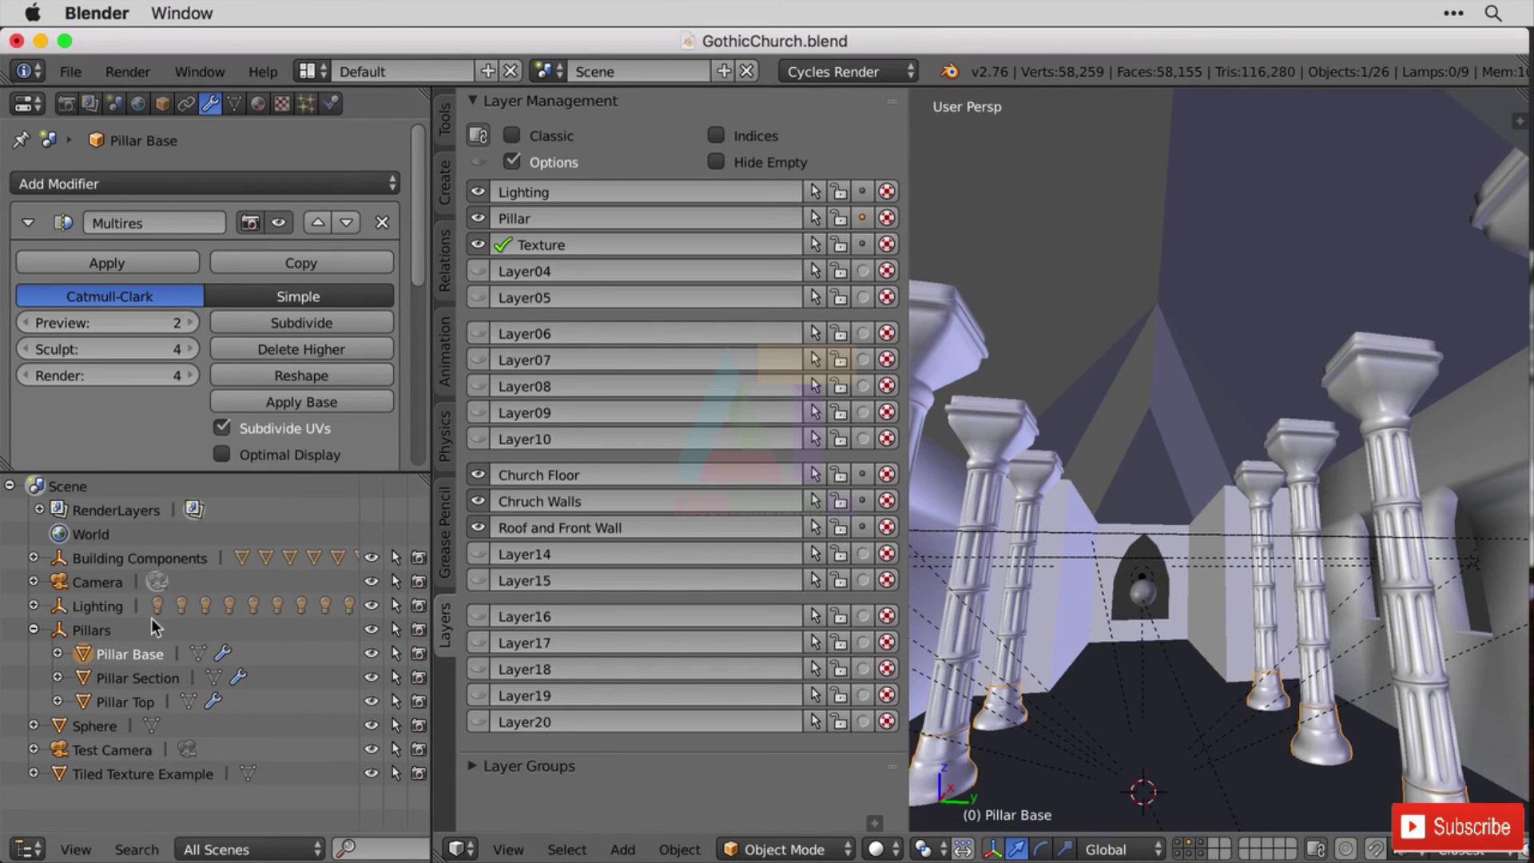
pyautogui.click(147, 679)
pyautogui.click(193, 322)
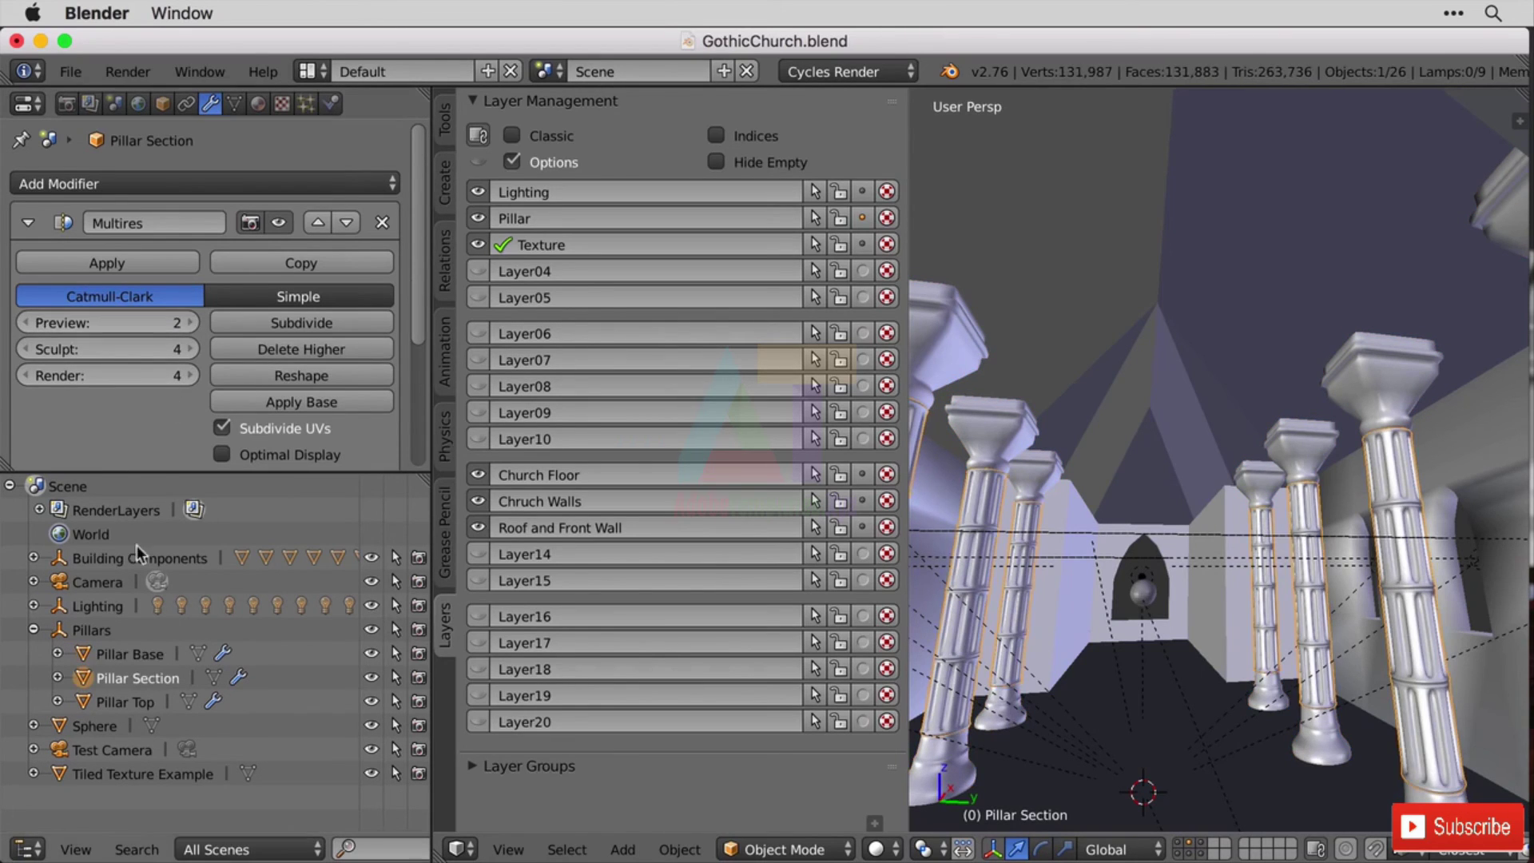
pyautogui.click(125, 696)
pyautogui.click(192, 322)
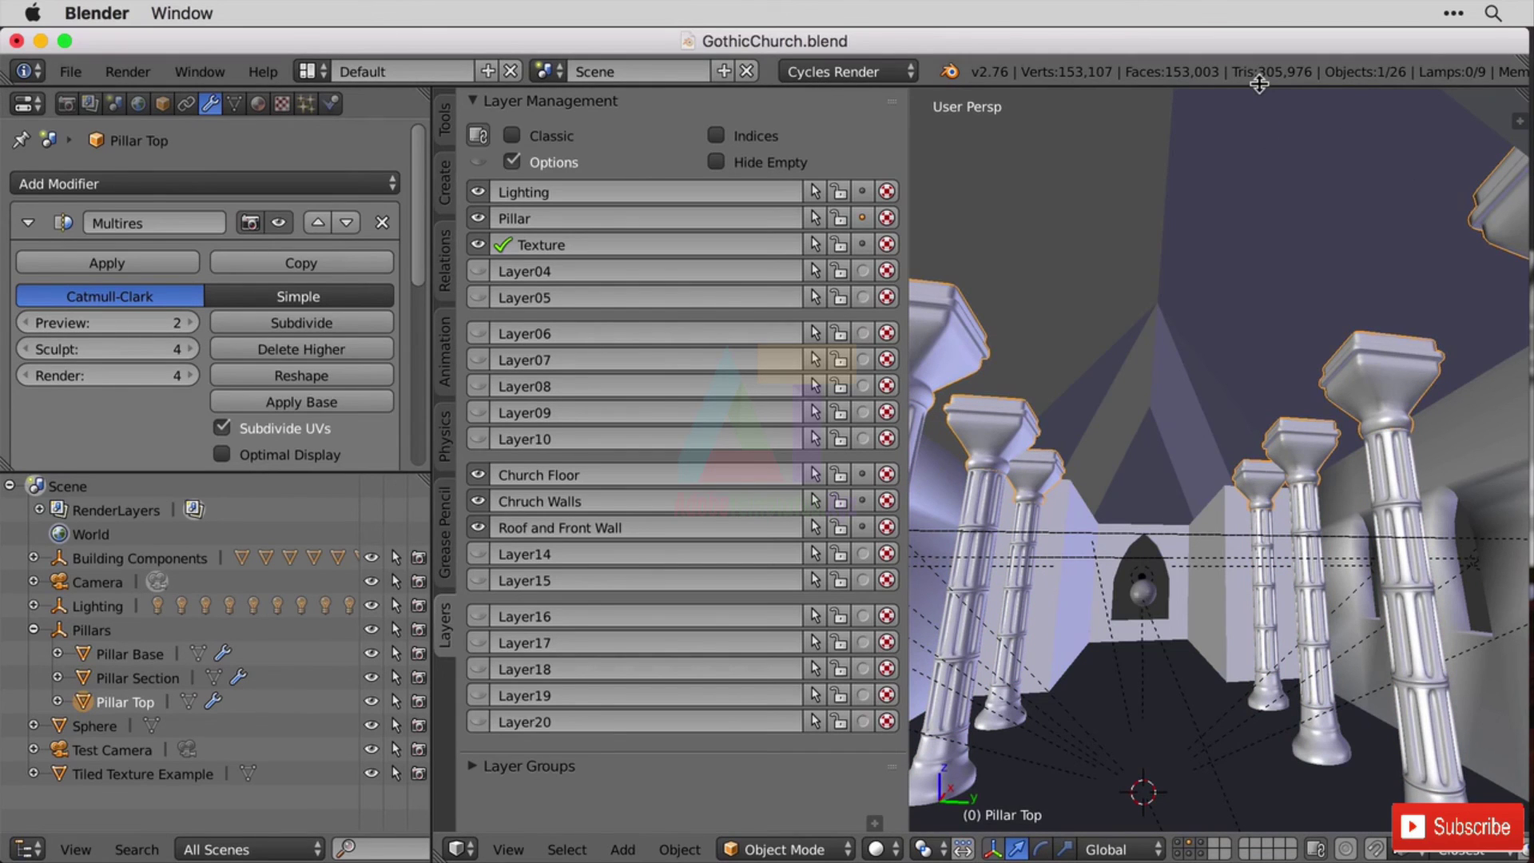
# View the church interior through the camera with the tool shelf hidden.
pyautogui.moveTo(1392, 341); pyautogui.dragTo(1360, 367, button='middle')
pyautogui.press('KP_0')
pyautogui.press('KP_0')
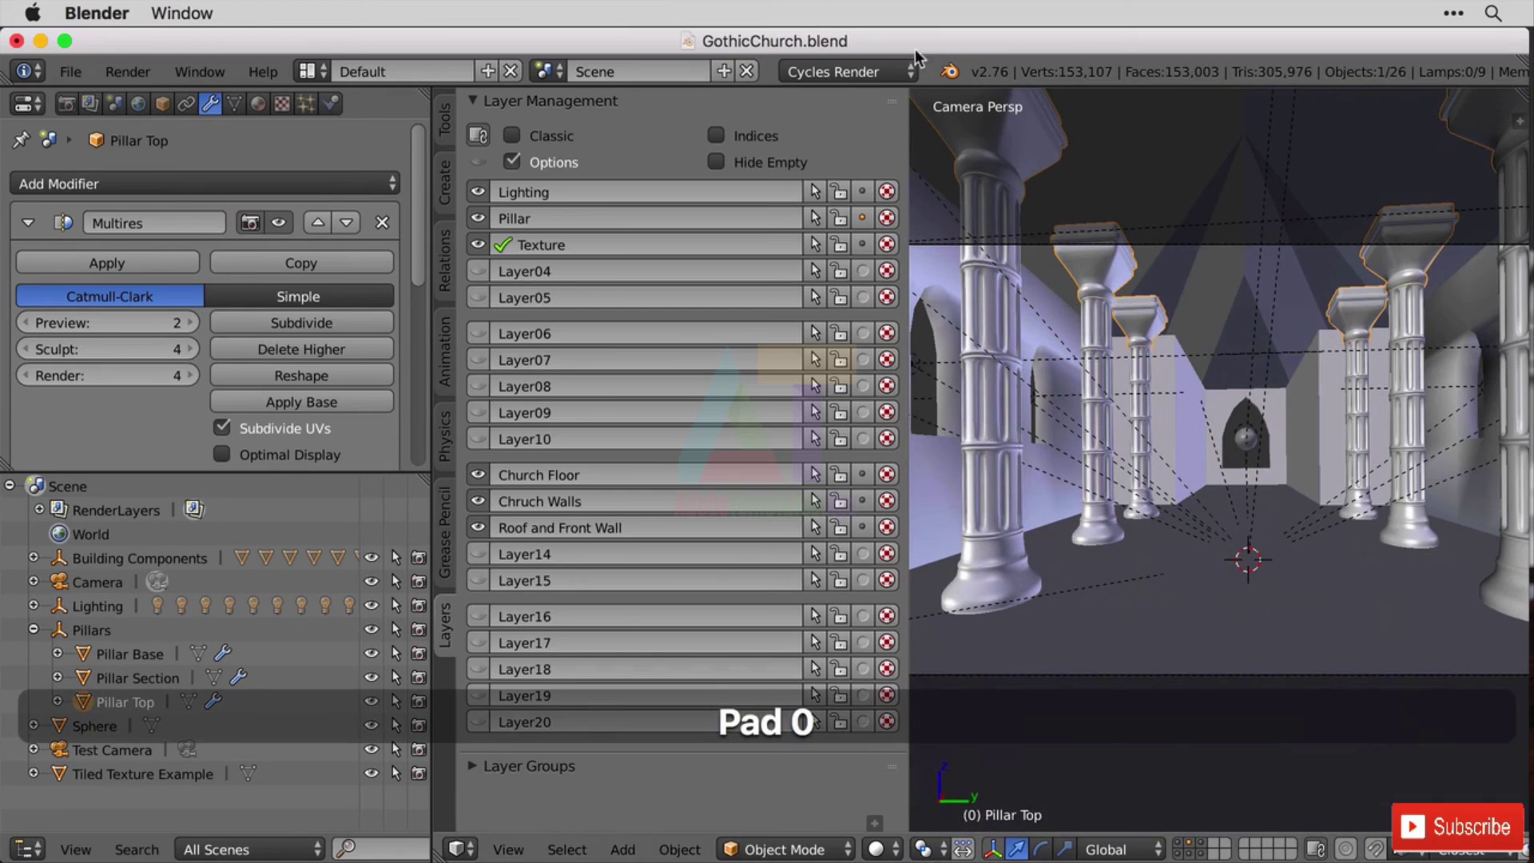
pyautogui.press('t')
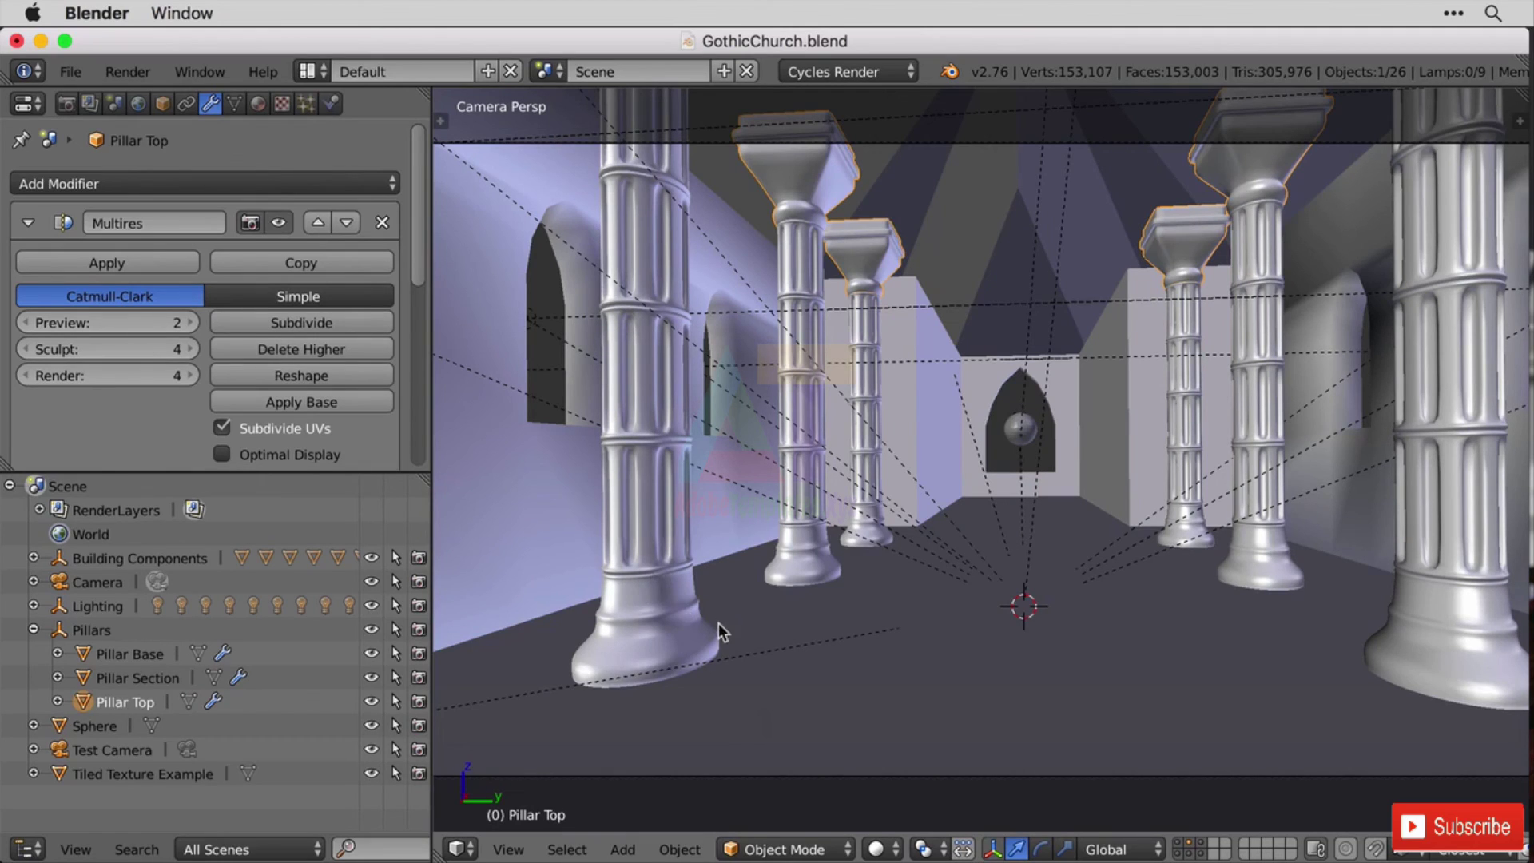
# Compare Multires preview level 1 against 2 on Pillar Top and Pillar Section, leaving both at 2.
pyautogui.click(26, 323)
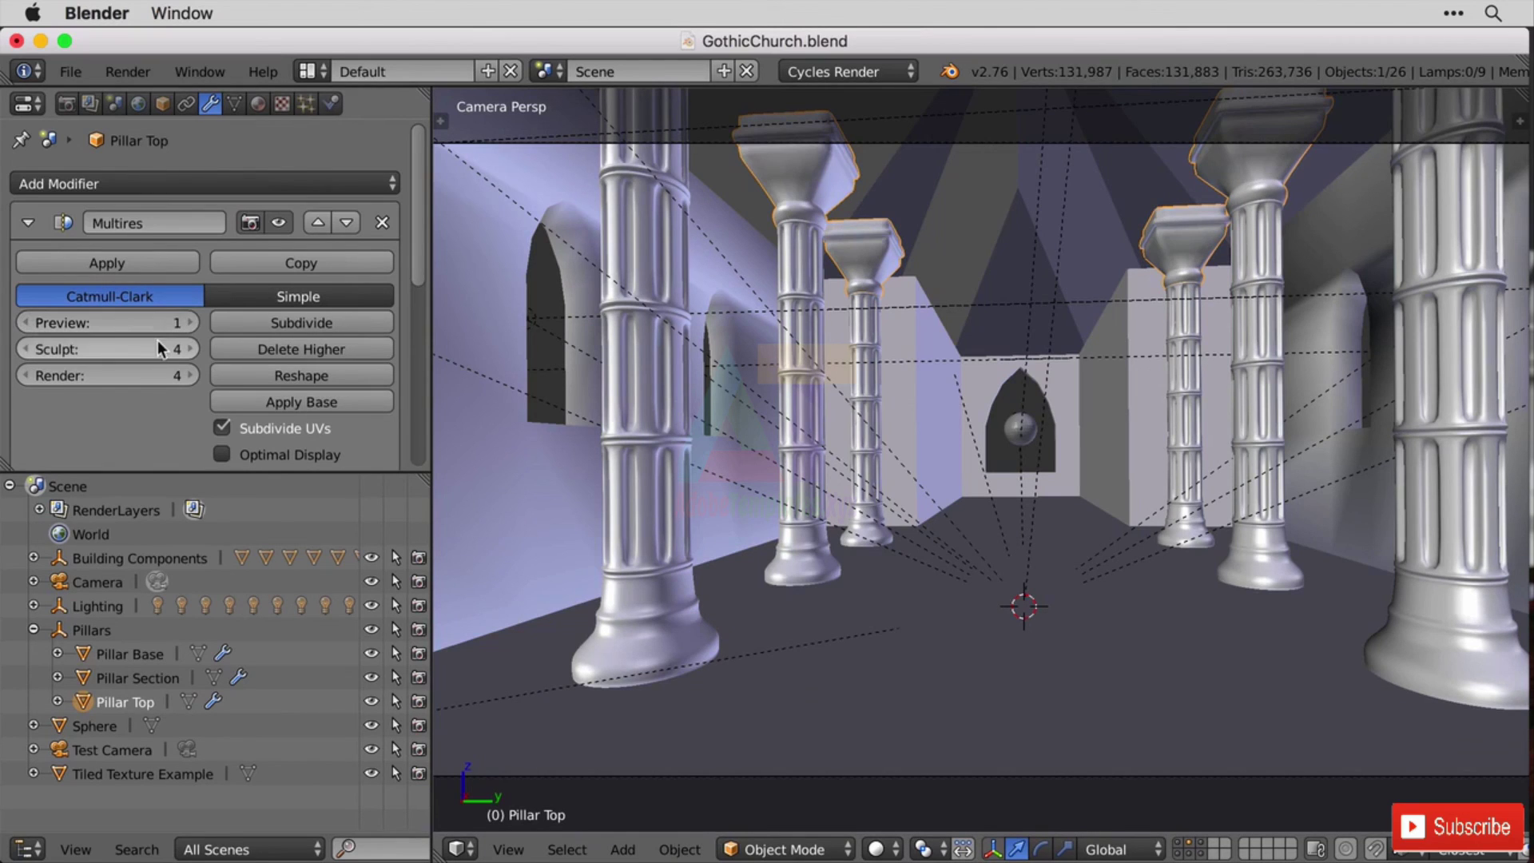
pyautogui.click(190, 323)
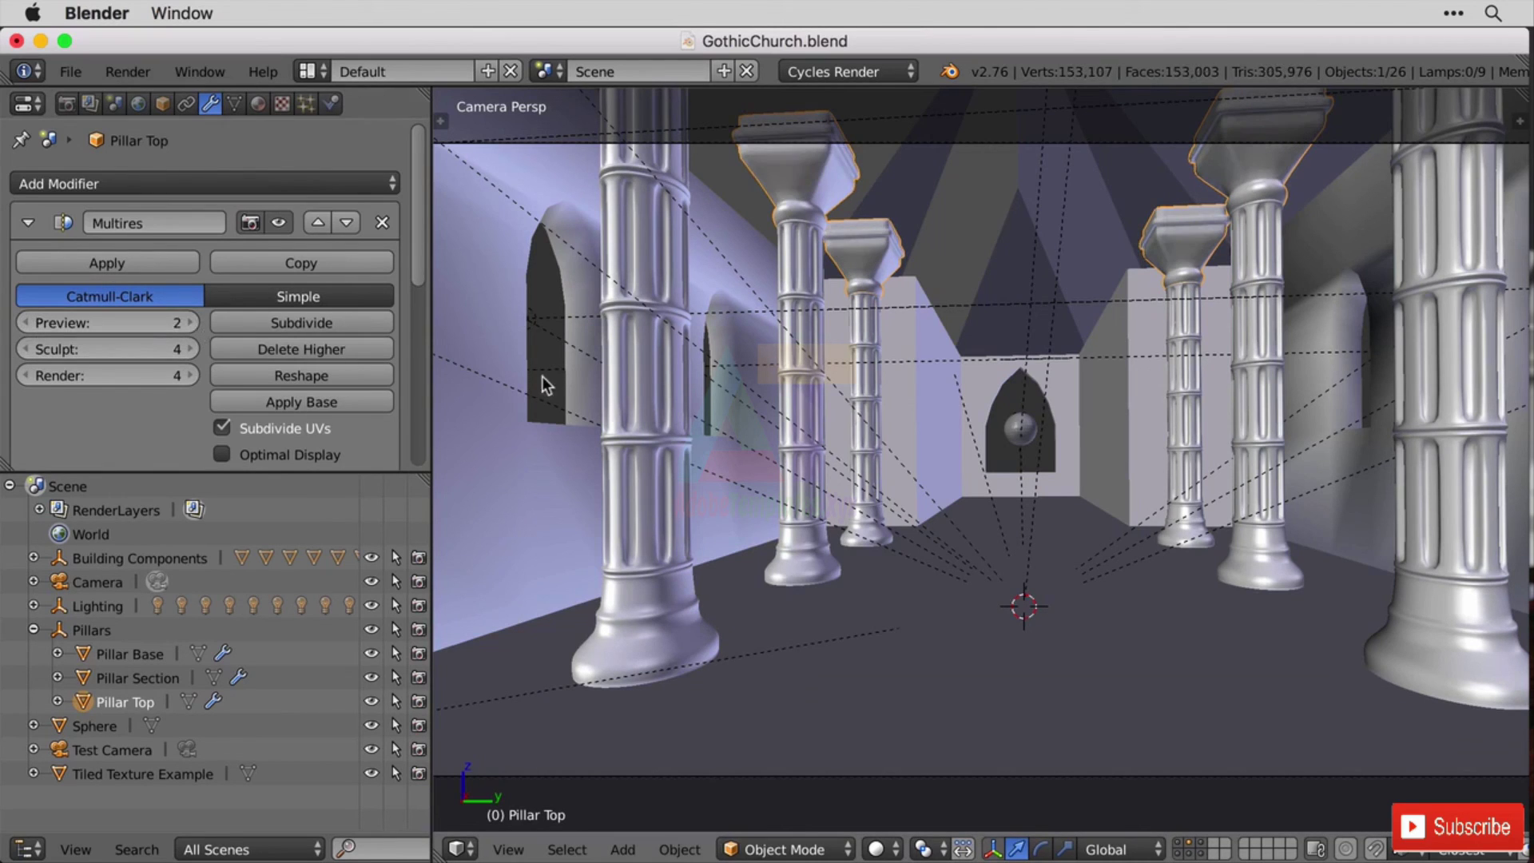
pyautogui.rightClick(628, 477)
pyautogui.click(26, 323)
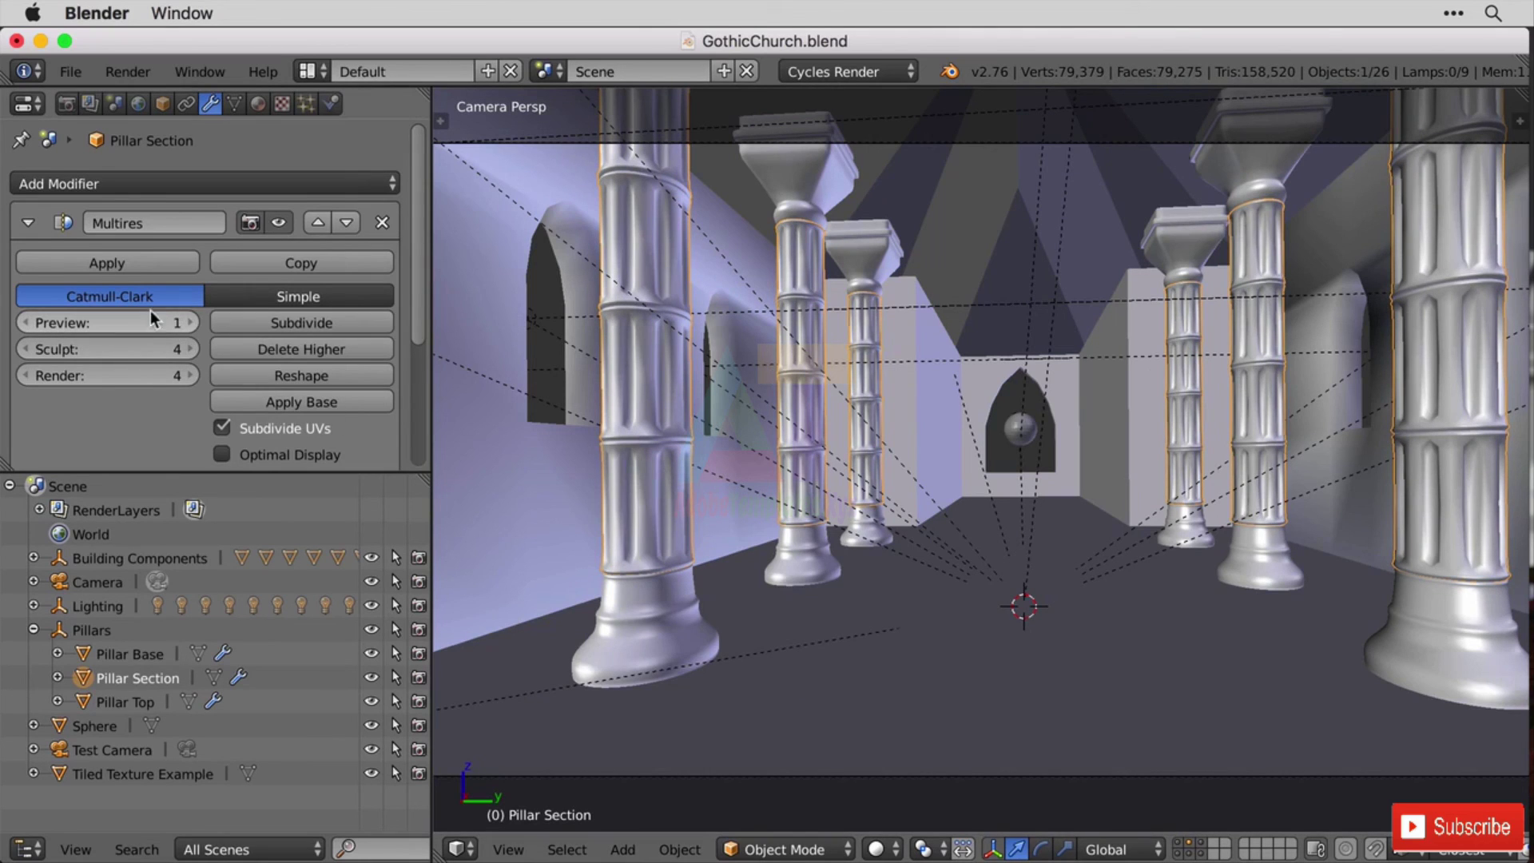
pyautogui.click(191, 323)
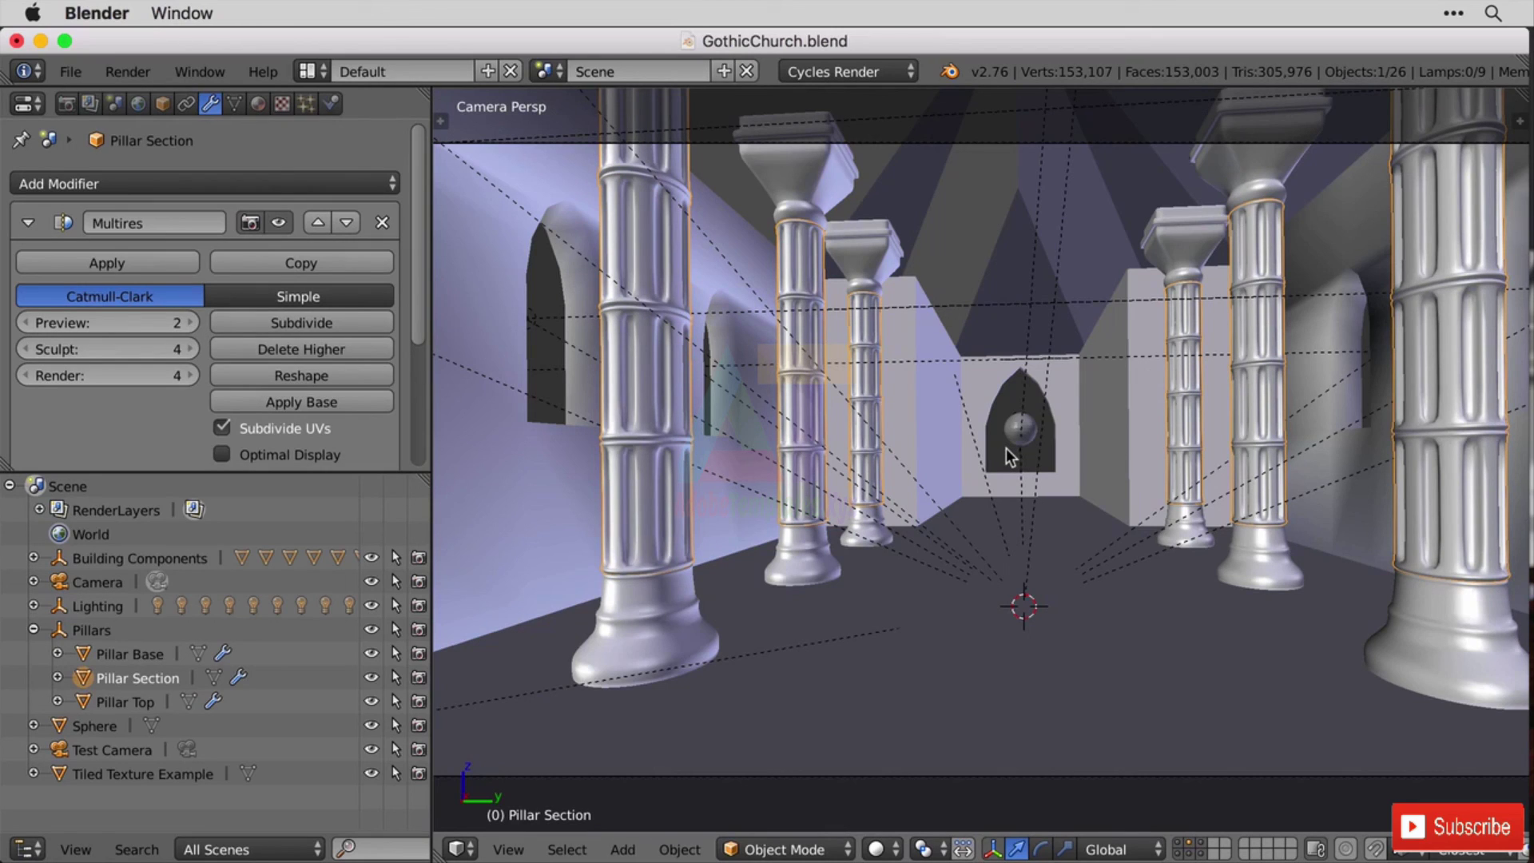
# Switch the viewport shading to display the brick and stone textures, and inspect the church from below.
pyautogui.click(883, 849)
pyautogui.click(959, 717)
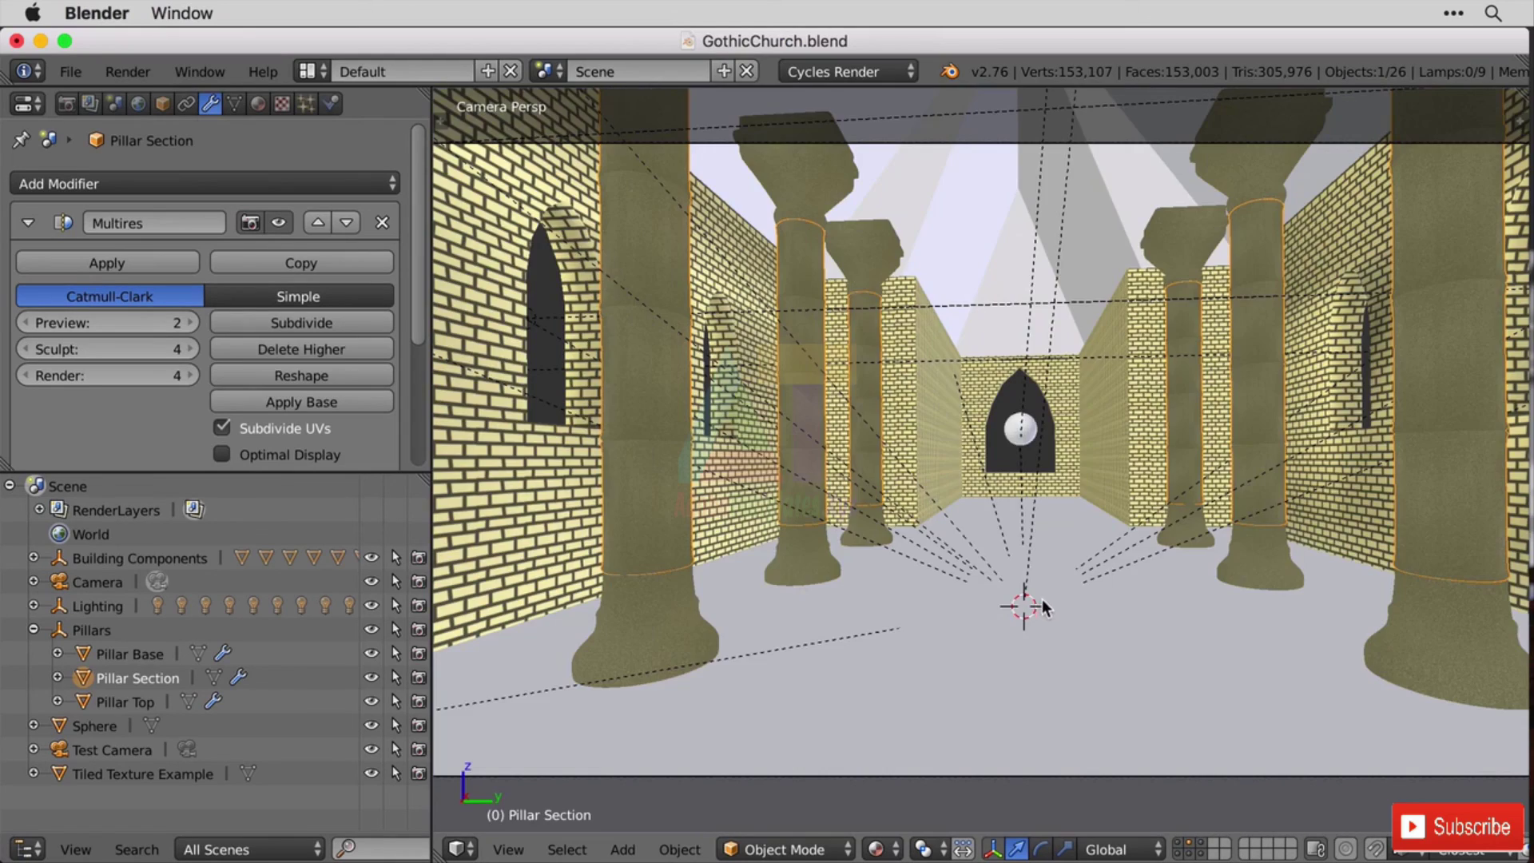
pyautogui.moveTo(1041, 599)
pyautogui.mouseDown(button='middle')
pyautogui.moveTo(960, 559)
pyautogui.moveTo(955, 527)
pyautogui.moveTo(978, 516)
pyautogui.mouseUp(button='middle')
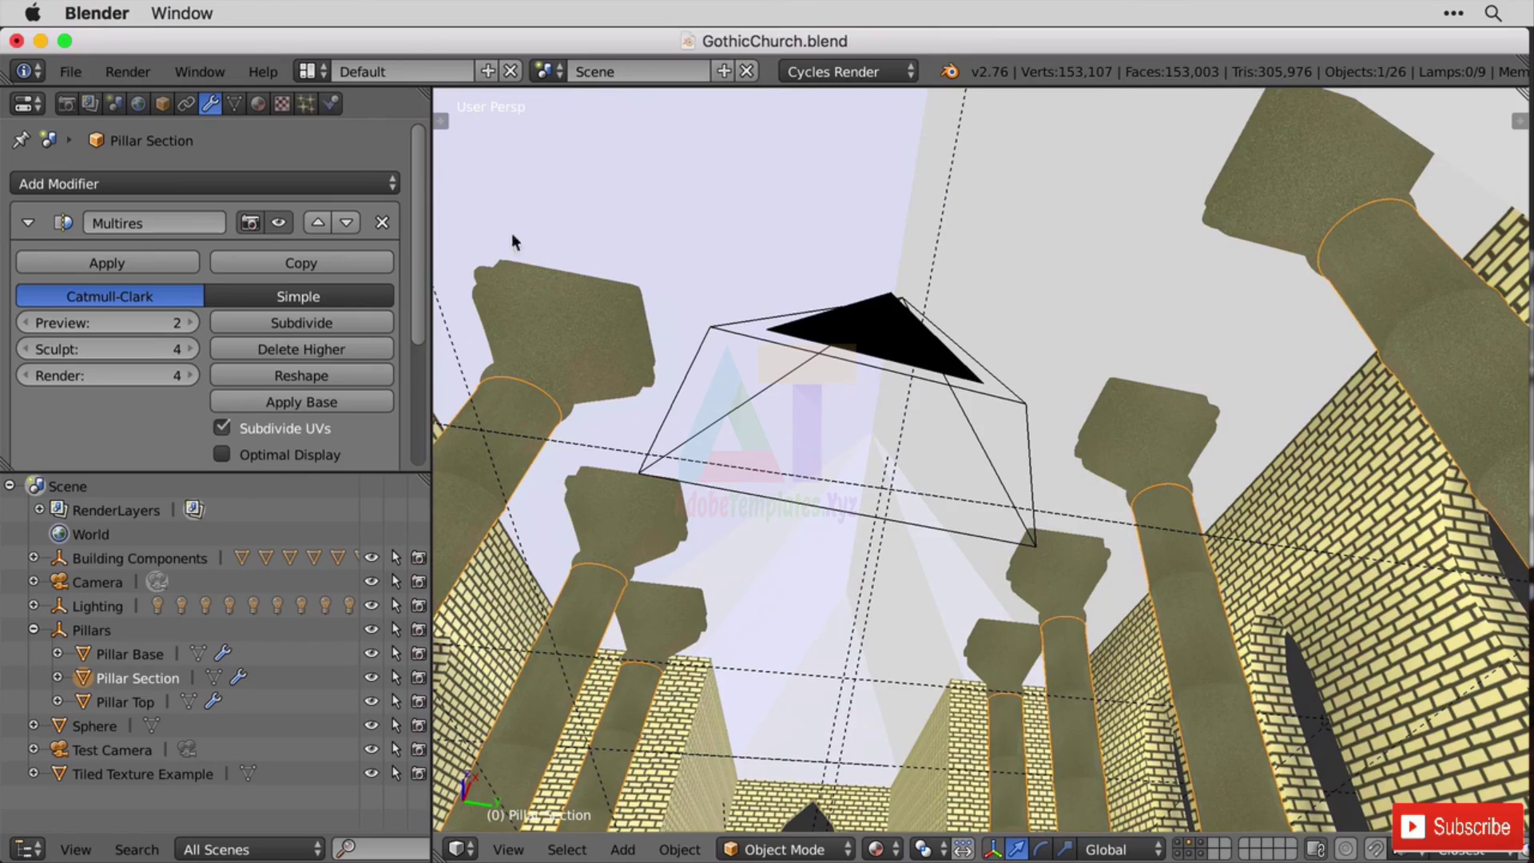
# Hide the Roof and Front Wall layer and view the textured interior from above with the tool shelf hidden.
pyautogui.press('t')
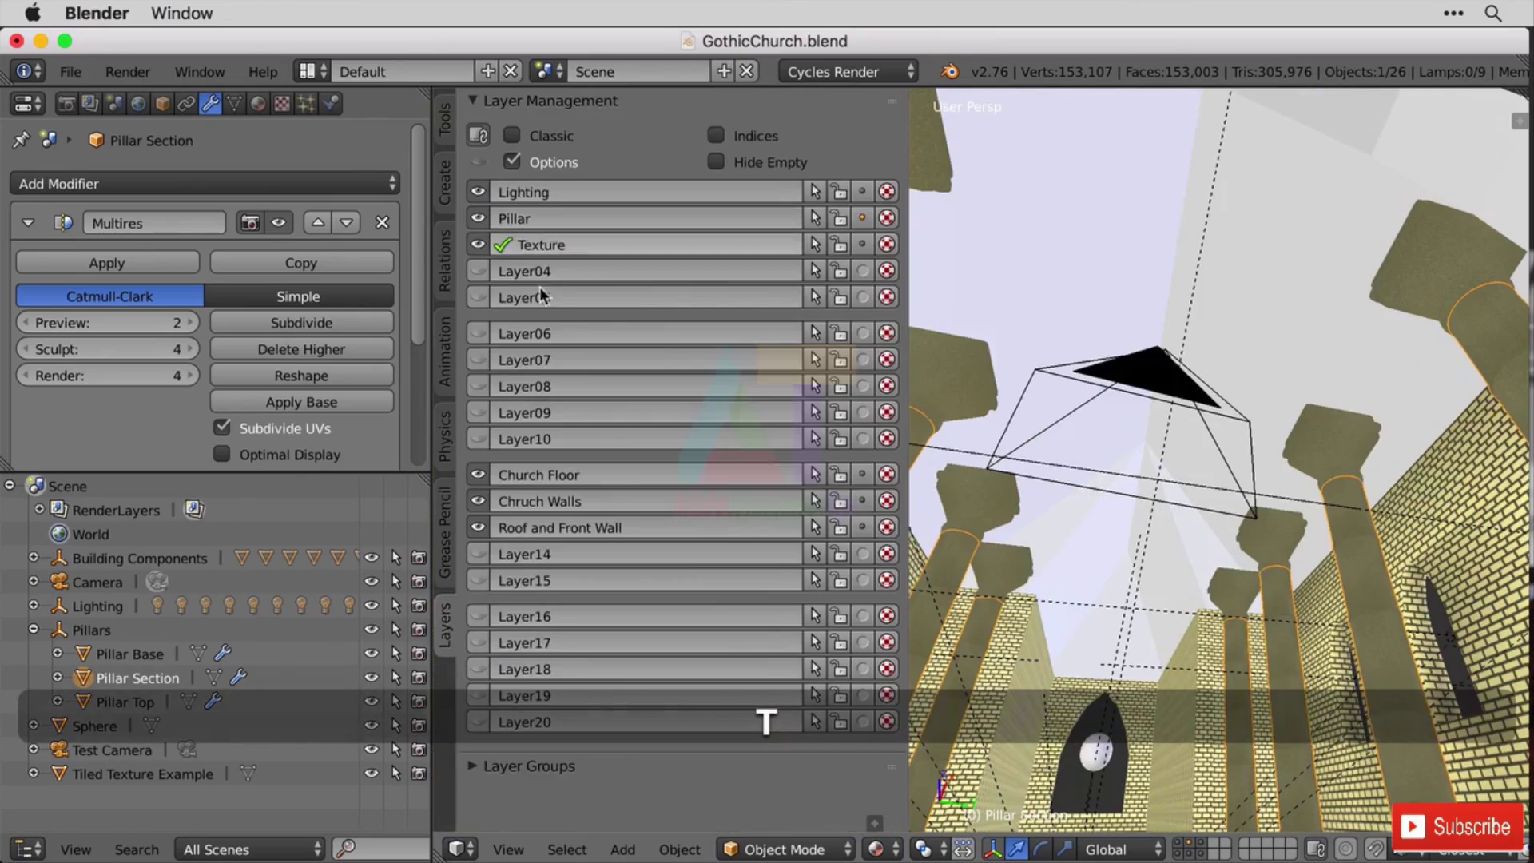
pyautogui.click(478, 528)
pyautogui.press('t')
pyautogui.moveTo(1091, 390); pyautogui.dragTo(1144, 457, button='middle')
pyautogui.scroll(-3, 1044, 506)
pyautogui.scroll(3, 1046, 519)
pyautogui.scroll(2, 1009, 487)
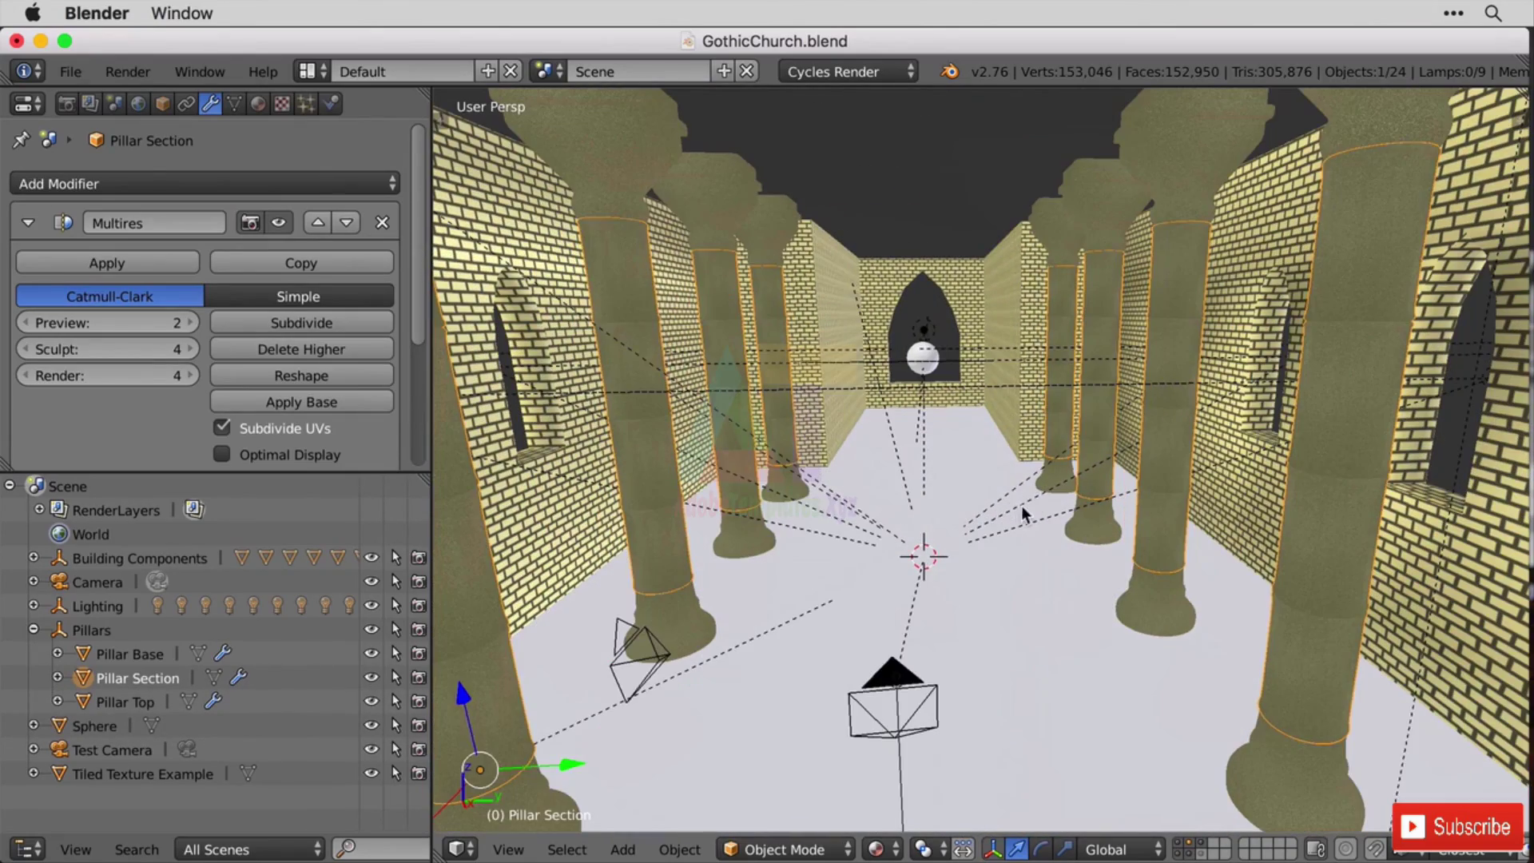
pyautogui.moveTo(1021, 506)
pyautogui.mouseDown(button='middle')
pyautogui.moveTo(1051, 486)
pyautogui.moveTo(1030, 490)
pyautogui.mouseUp(button='middle')
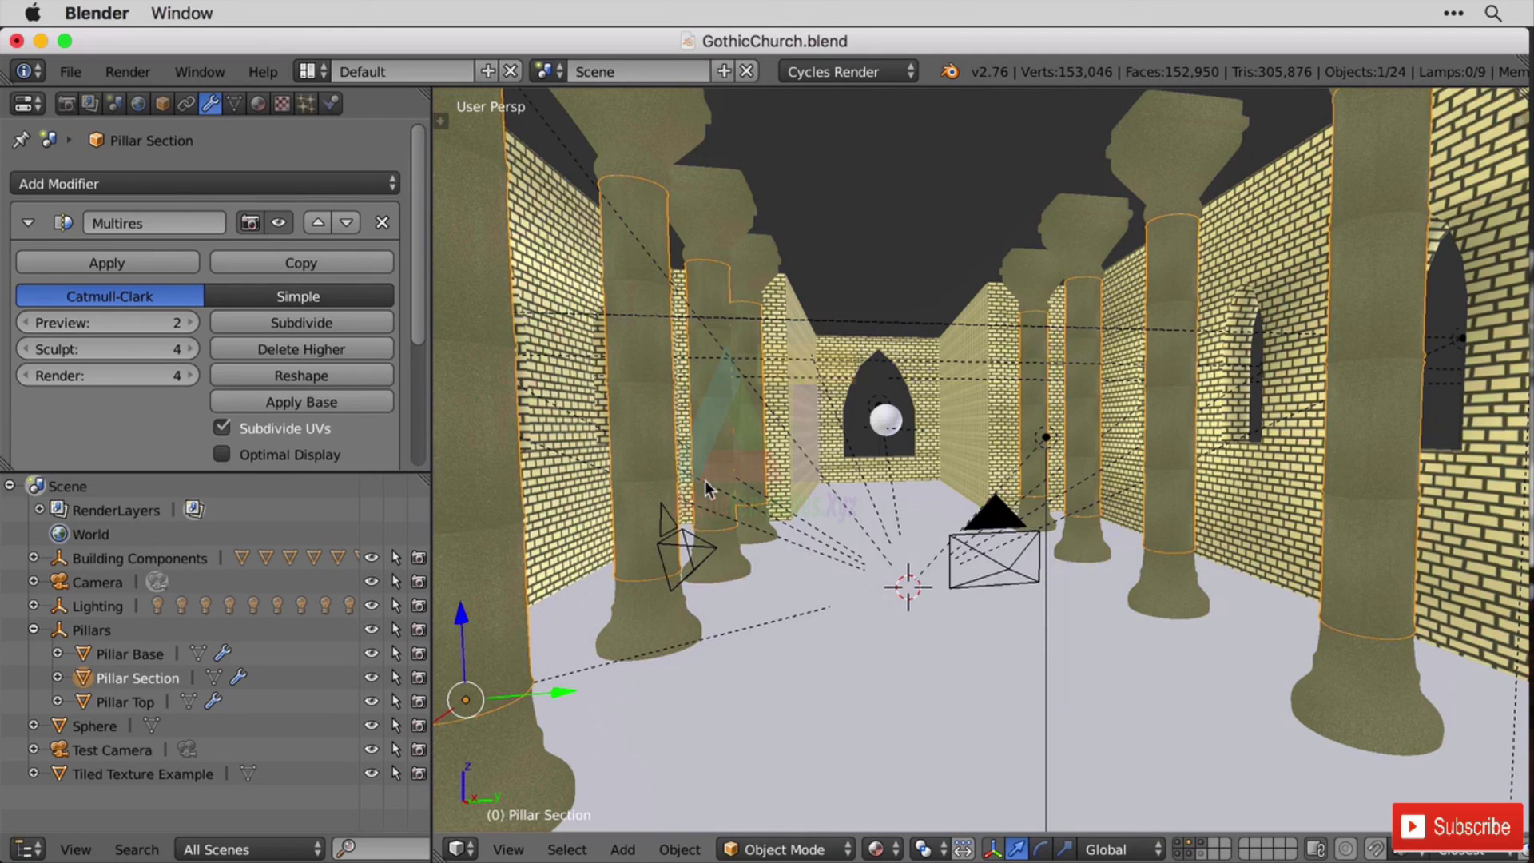
# Bring the layer management list back beside the church view.
pyautogui.click(440, 120)
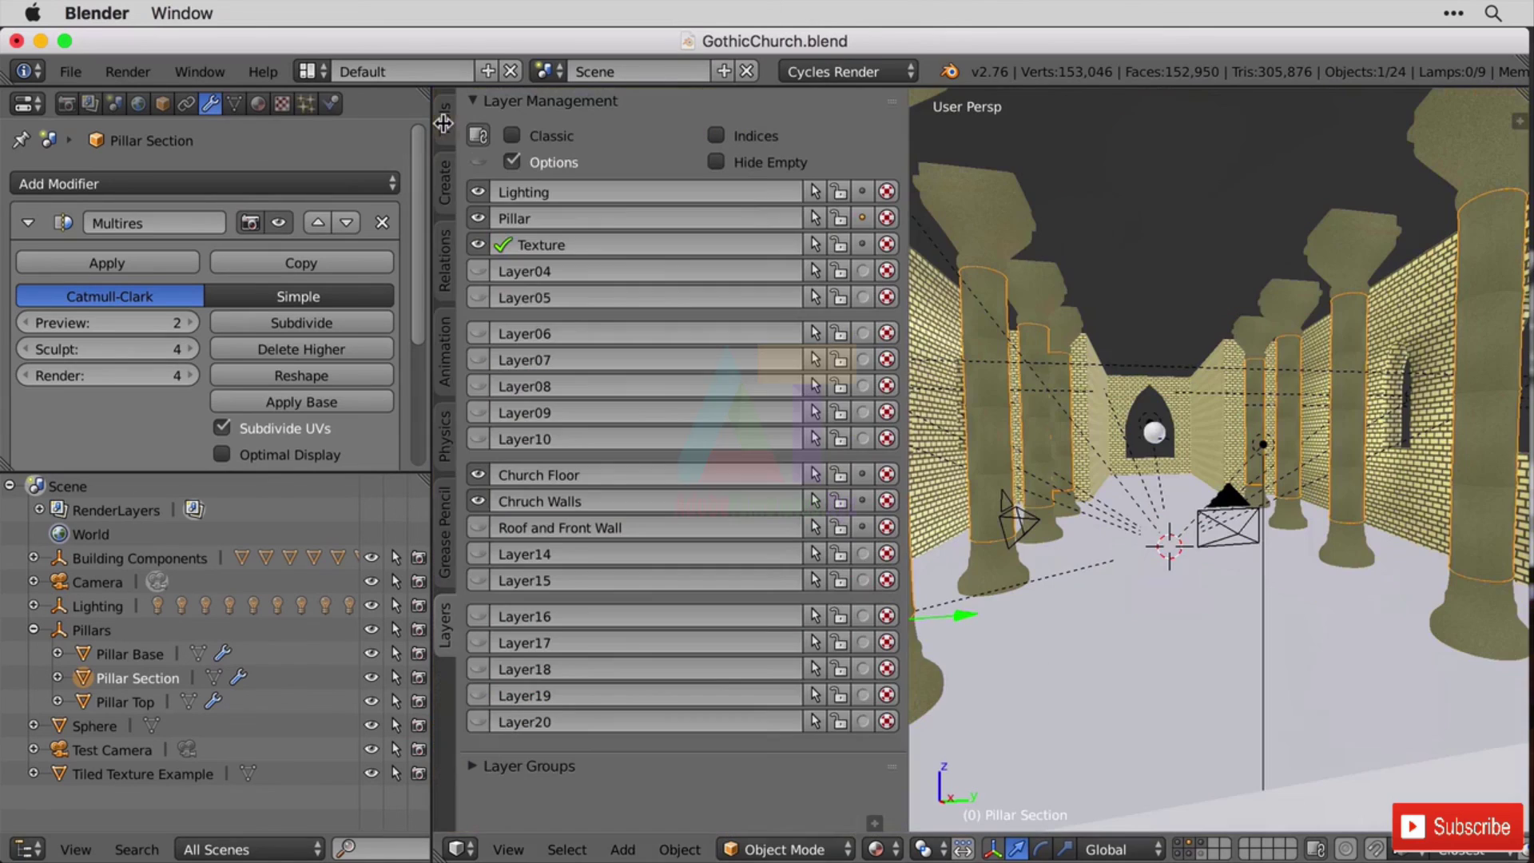